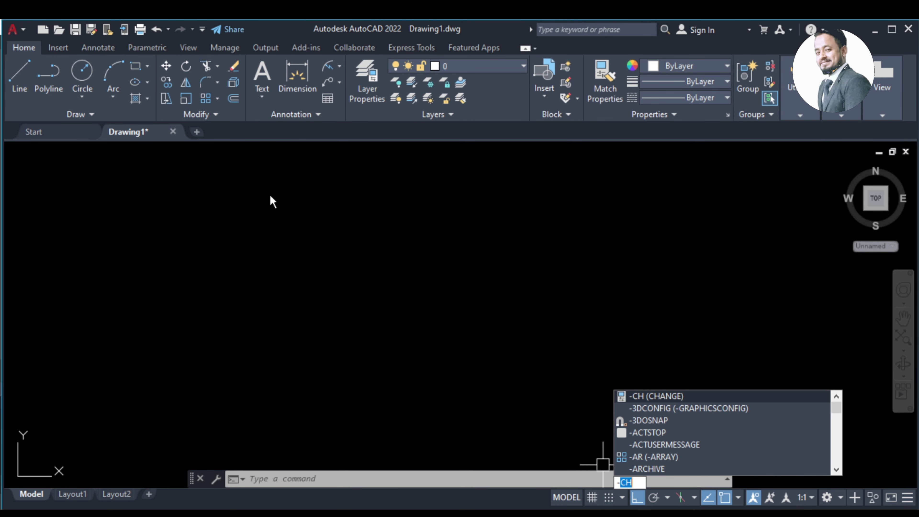
Place a two-line multiline text reading 'Kam' over 'Dzyn' near the drawing's upper-left.
left_click(263, 96)
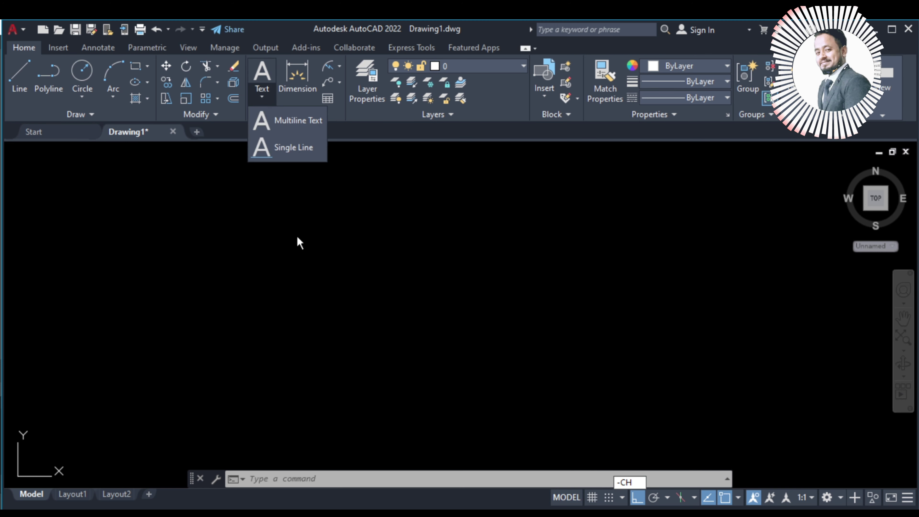
left_click(262, 96)
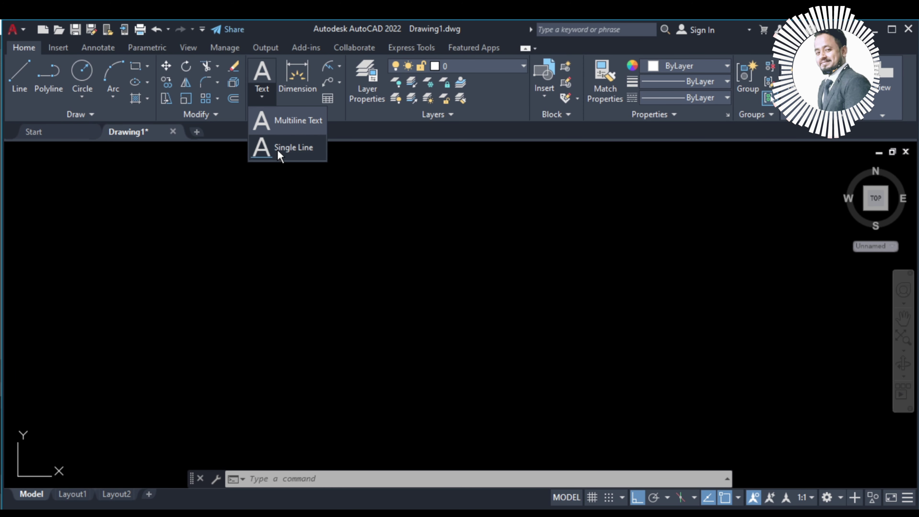
left_click(284, 123)
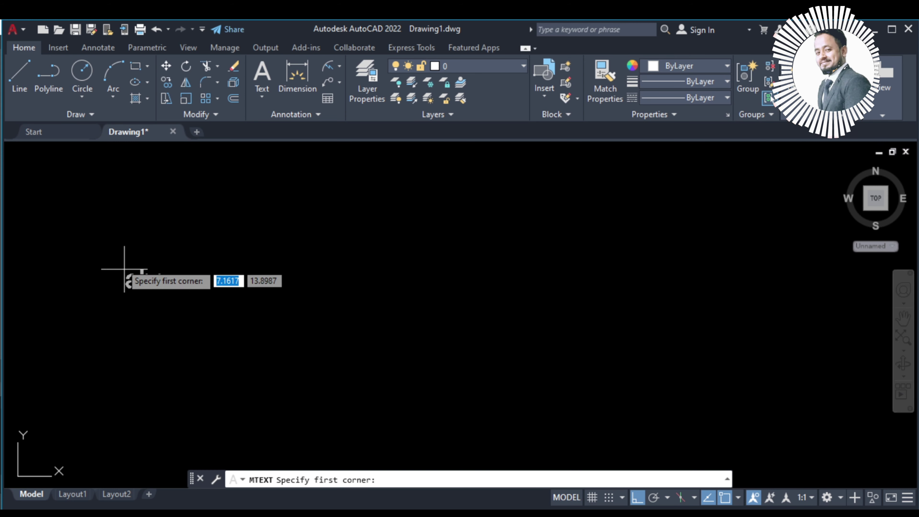
left_click(65, 164)
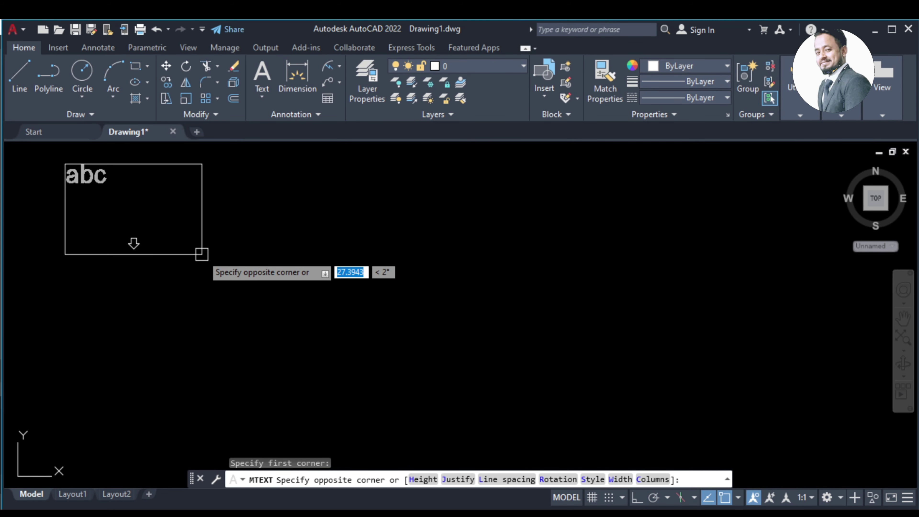
left_click(202, 255)
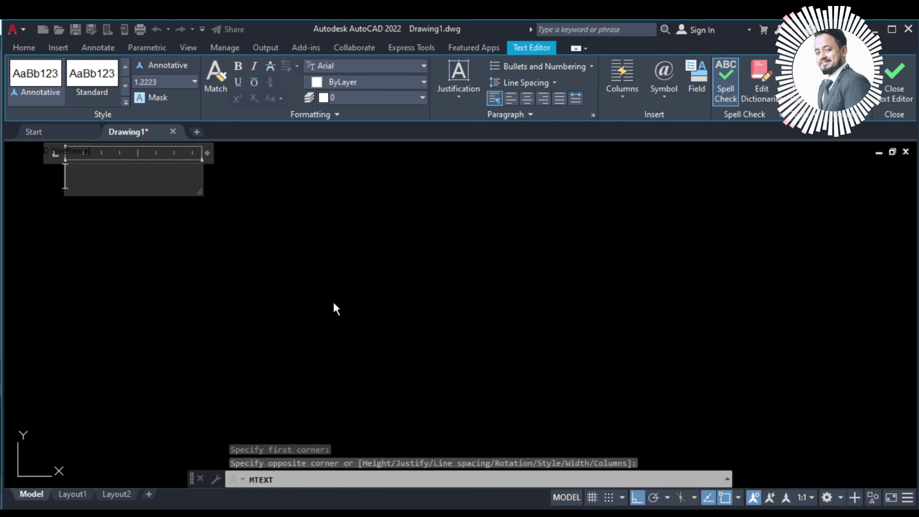
type("Kam")
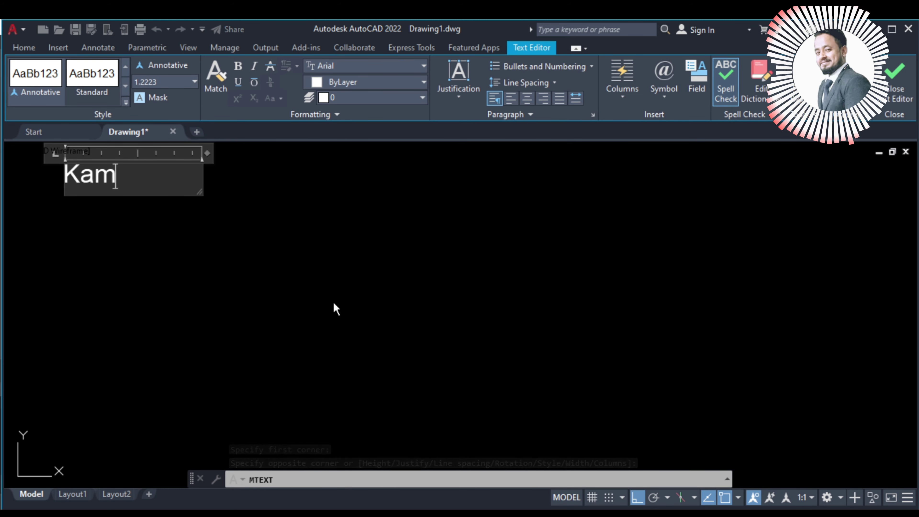
key("Return")
type("DZ")
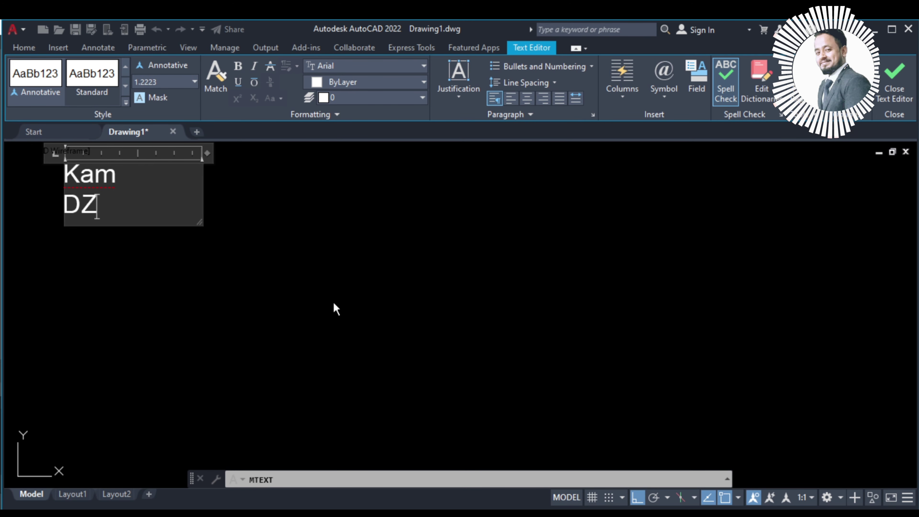
key("BackSpace")
type("zyn")
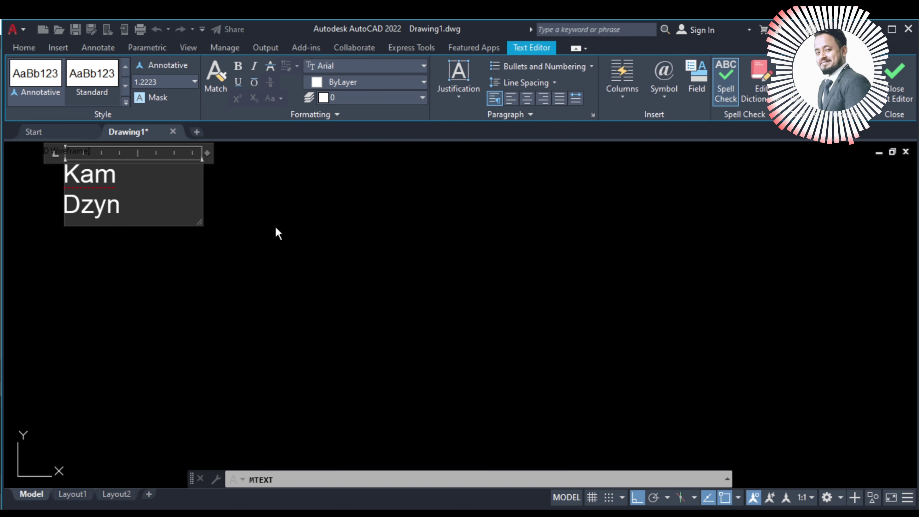
left_click(276, 233)
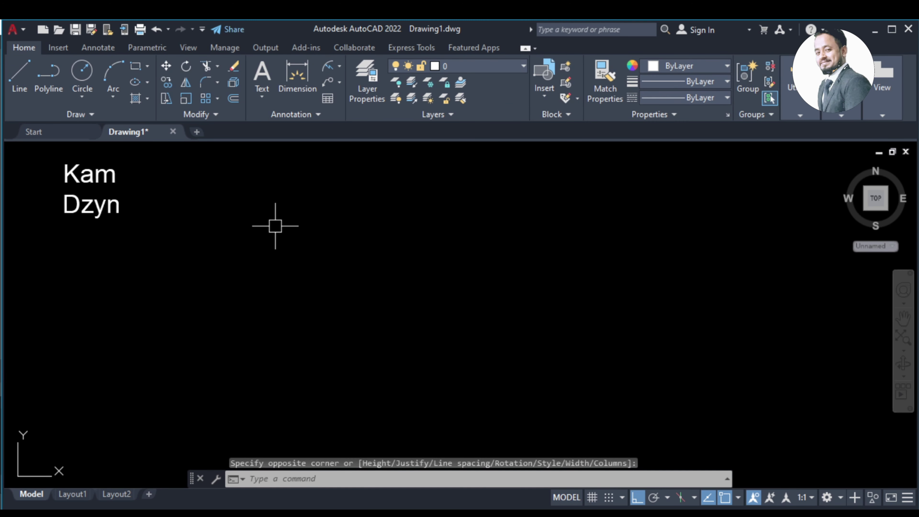
Add larger unrotated single-line text 'Kam' over 'Dzyn' to the right of the small label.
left_click(263, 103)
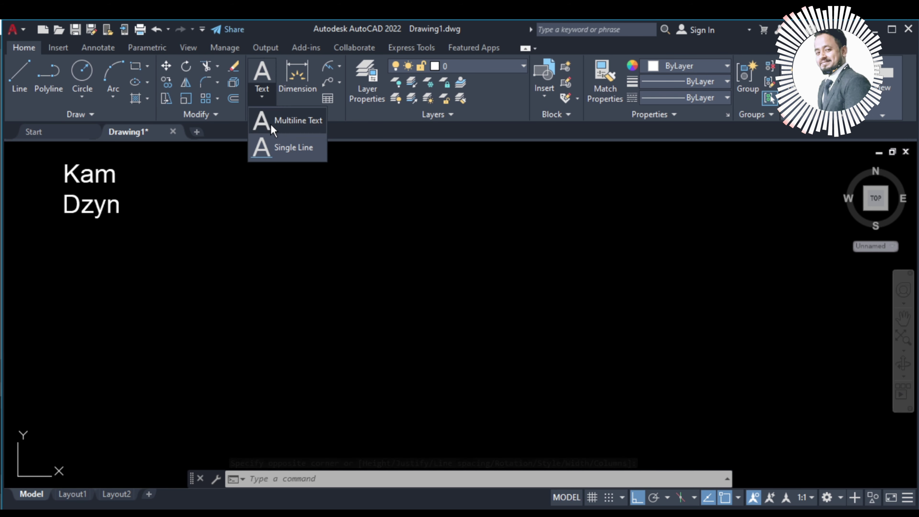
left_click(279, 147)
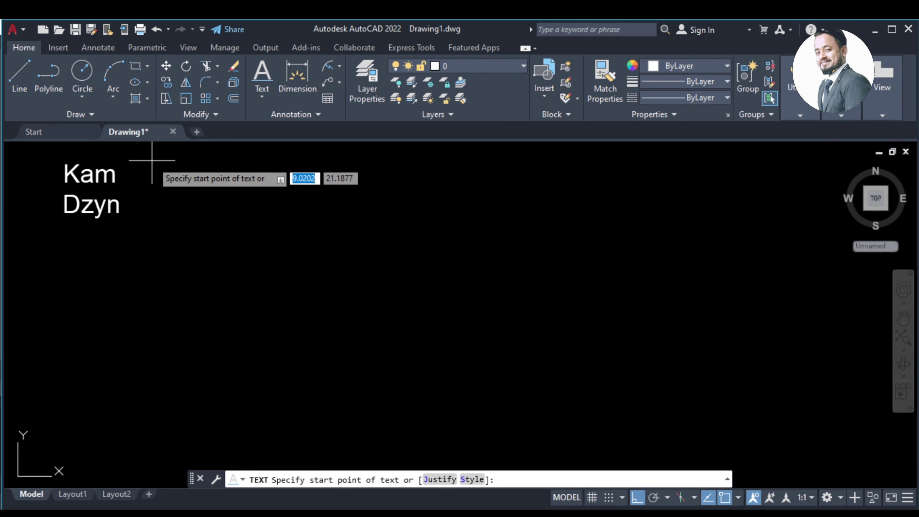
left_click(152, 161)
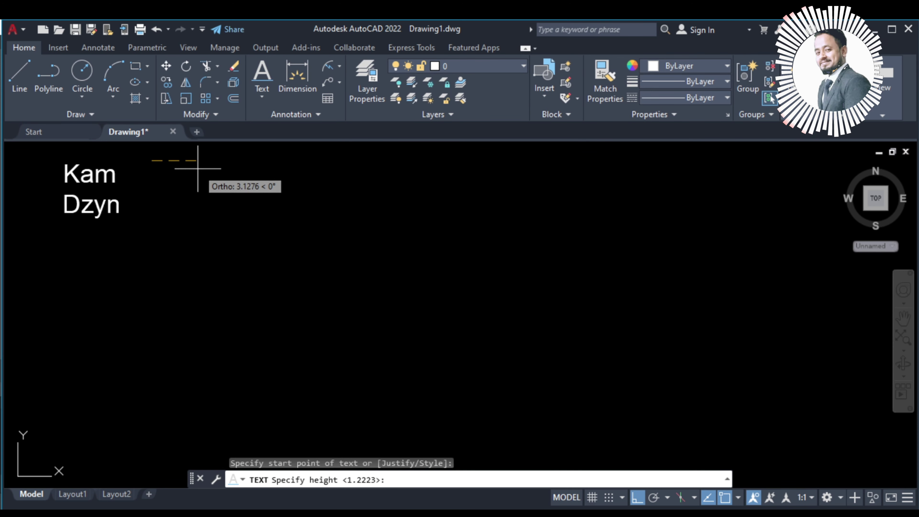
left_click(163, 207)
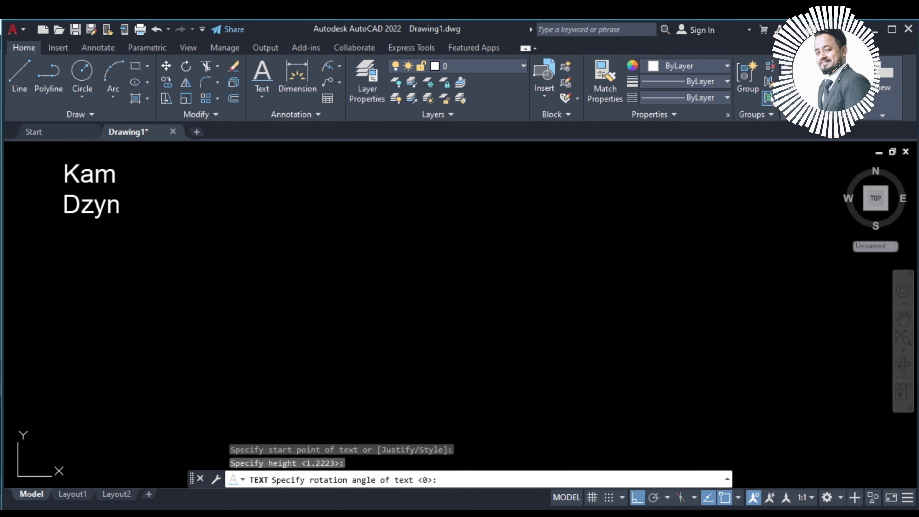
left_click(231, 191)
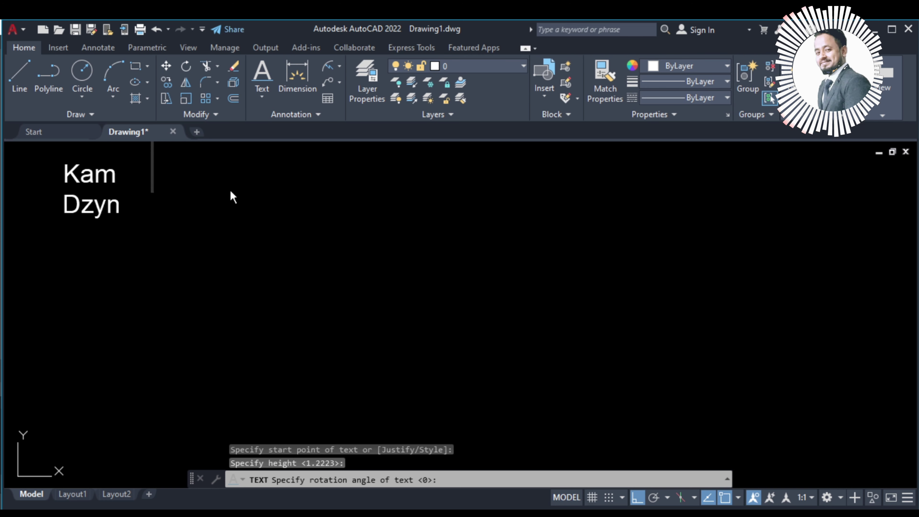
type("K")
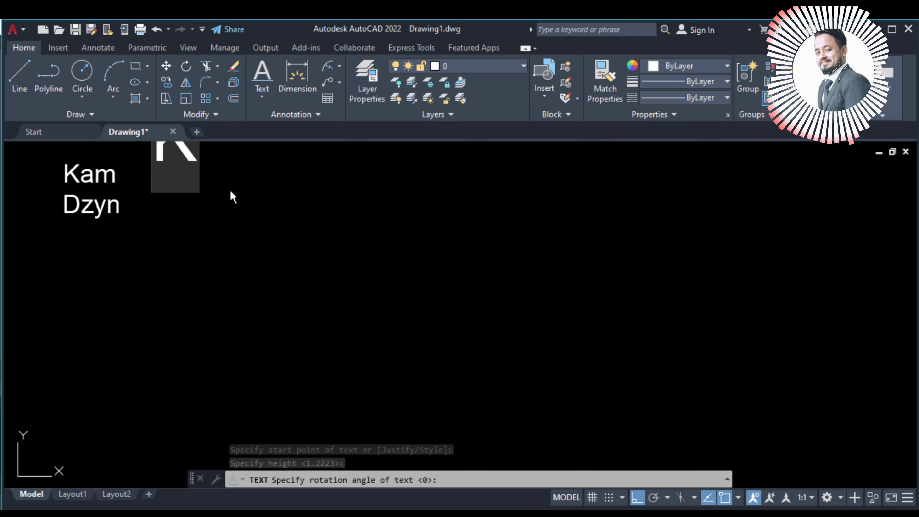
type("am")
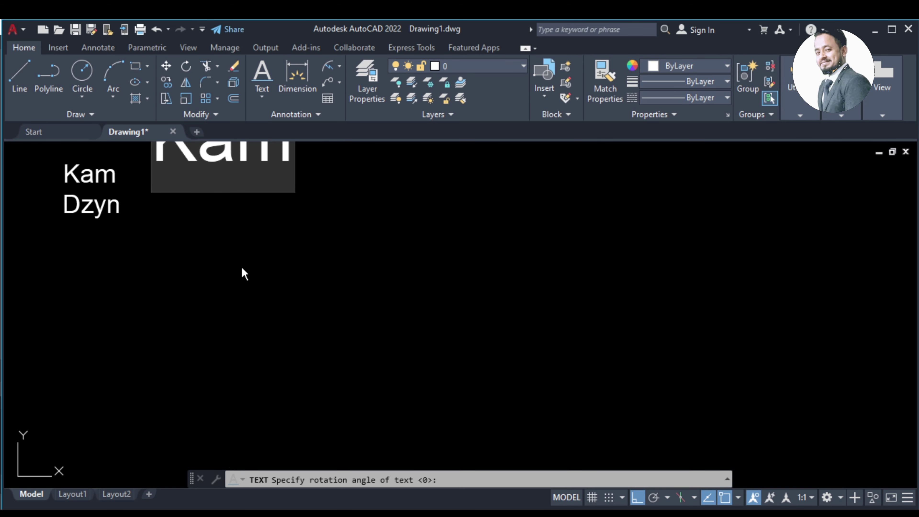
key("Return")
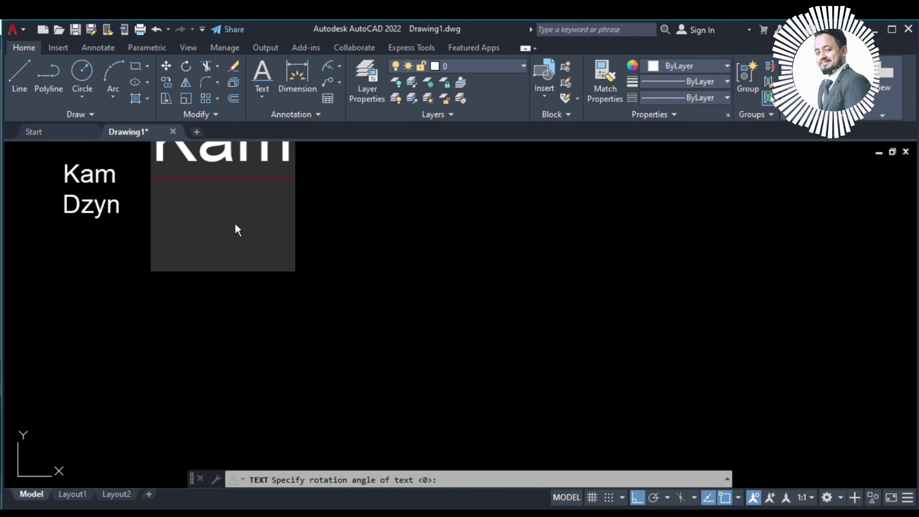
type("Dz")
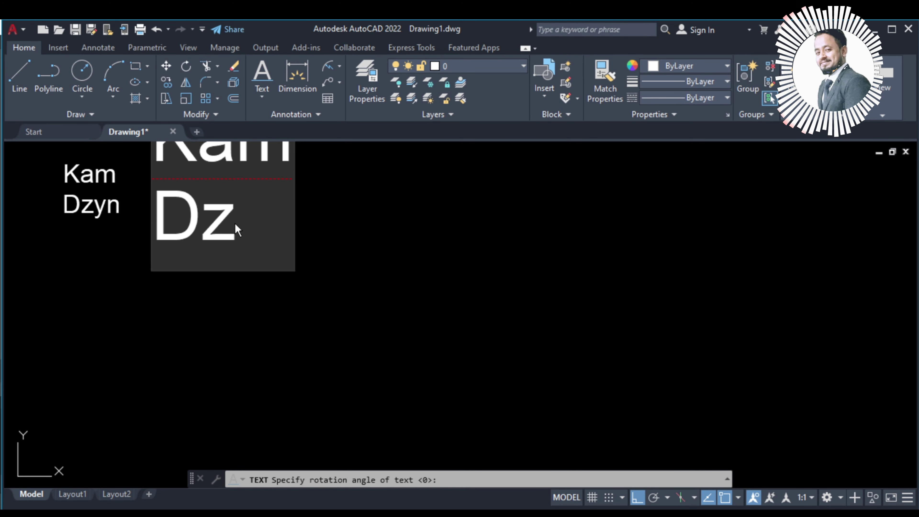
type("yn")
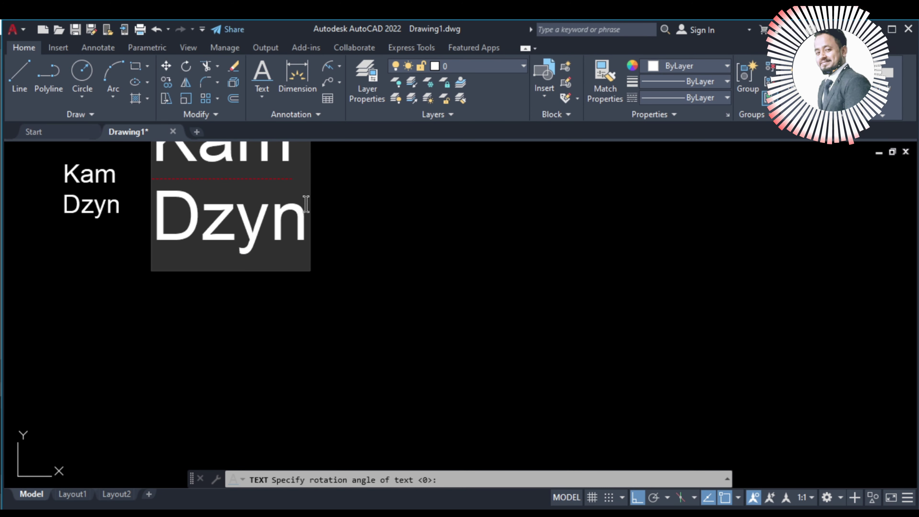
left_click(350, 228)
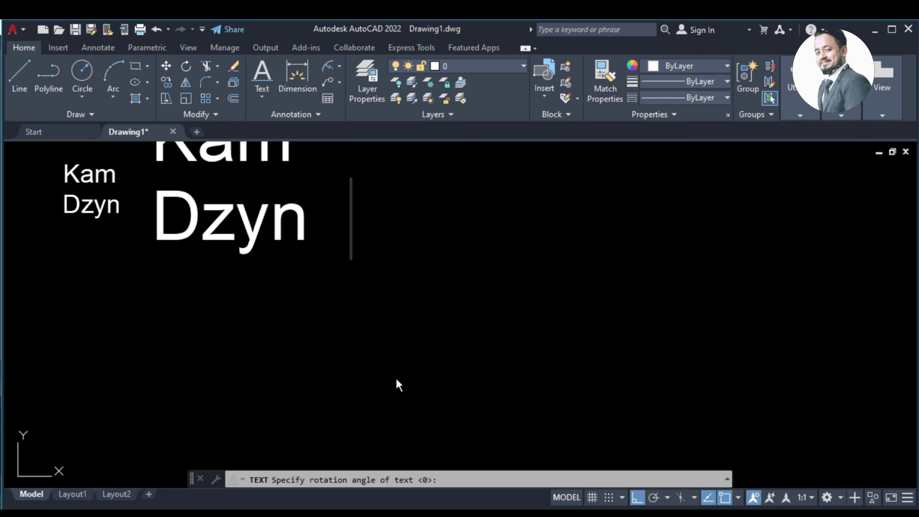
key("Return")
scroll(389, 389, "down", 2)
scroll(312, 267, "up", 2)
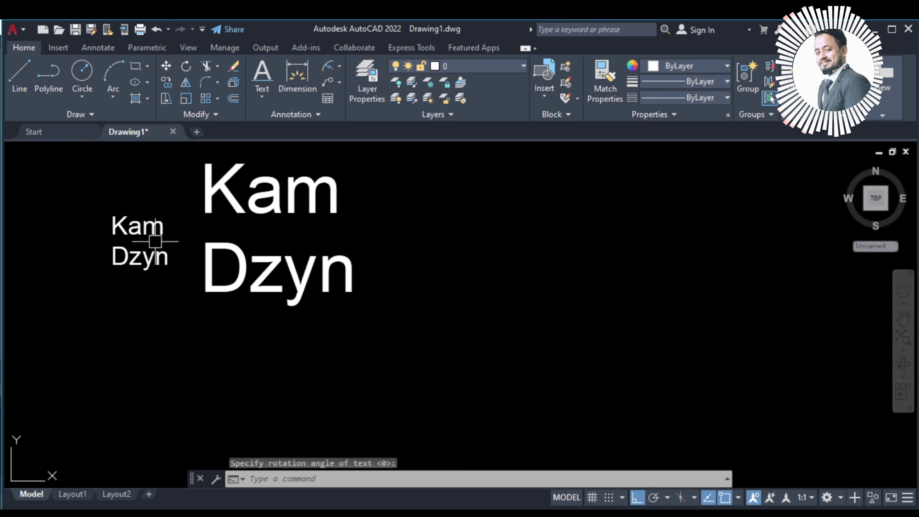
scroll(156, 243, "up", 2)
scroll(217, 357, "down", 2)
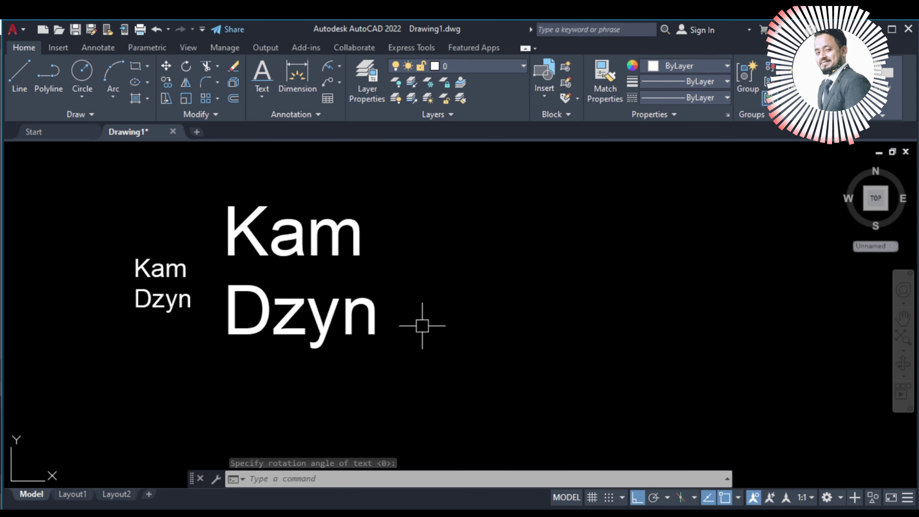
middle_click_drag(310, 222, 288, 198)
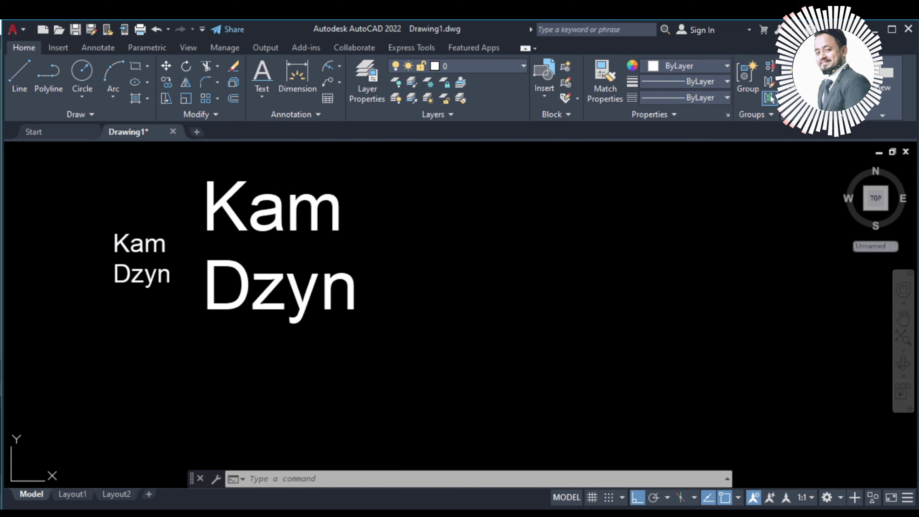
left_click(121, 239)
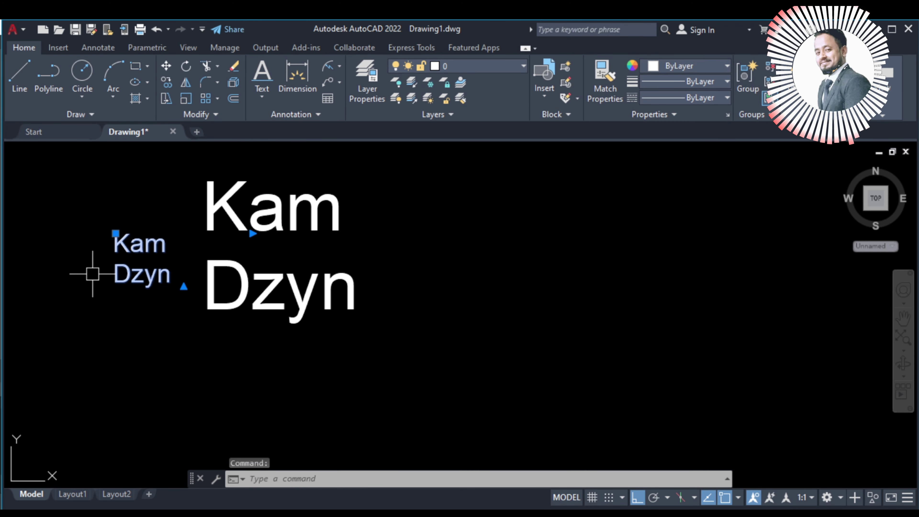
key("Escape")
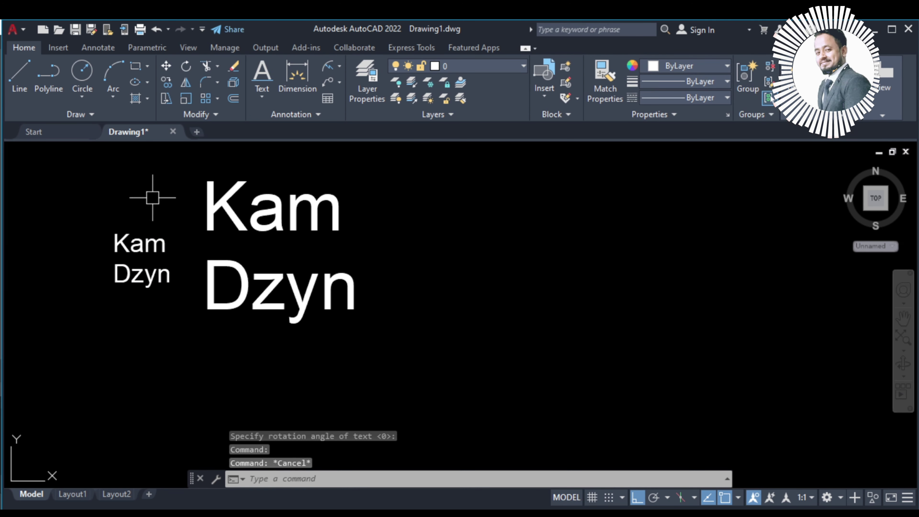
left_click(206, 184)
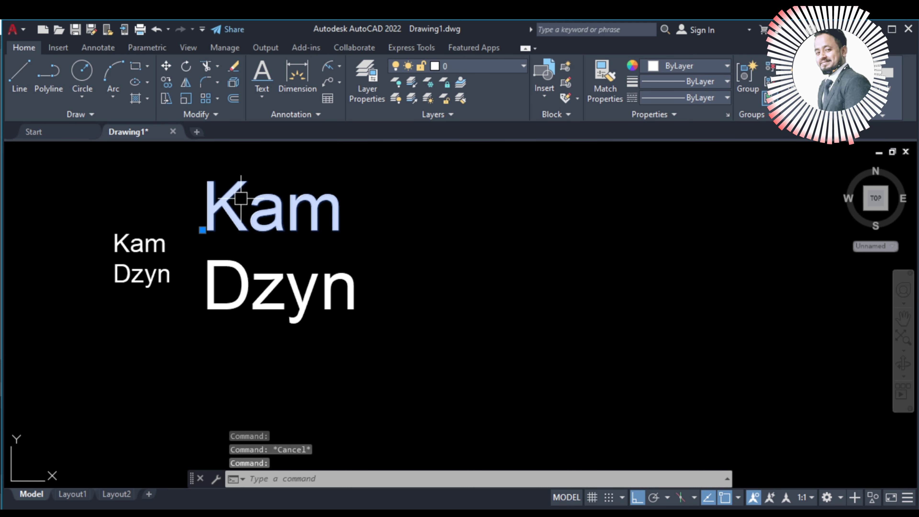
left_click(354, 278)
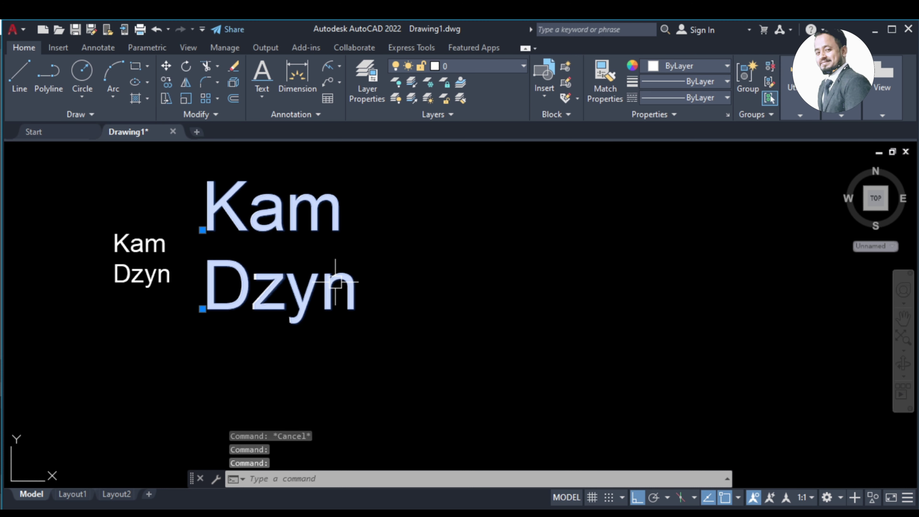
key("Escape")
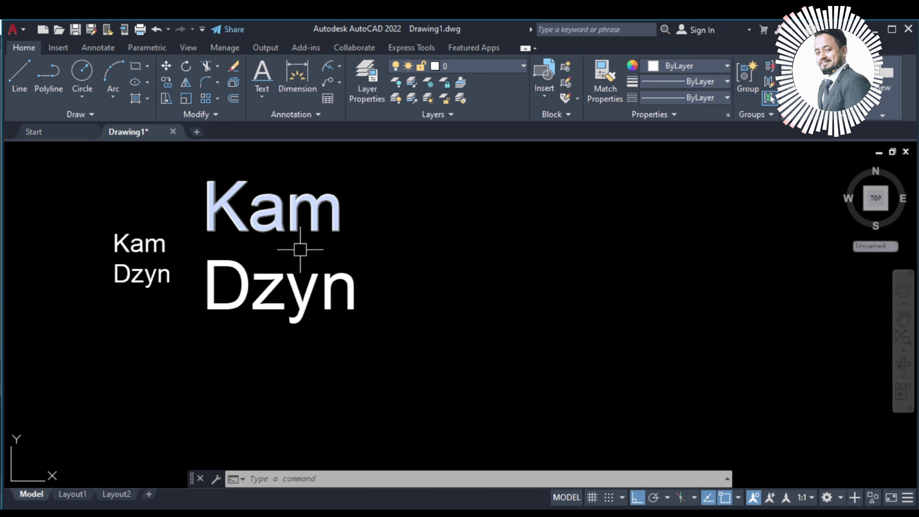
middle_click_drag(430, 342, 376, 341)
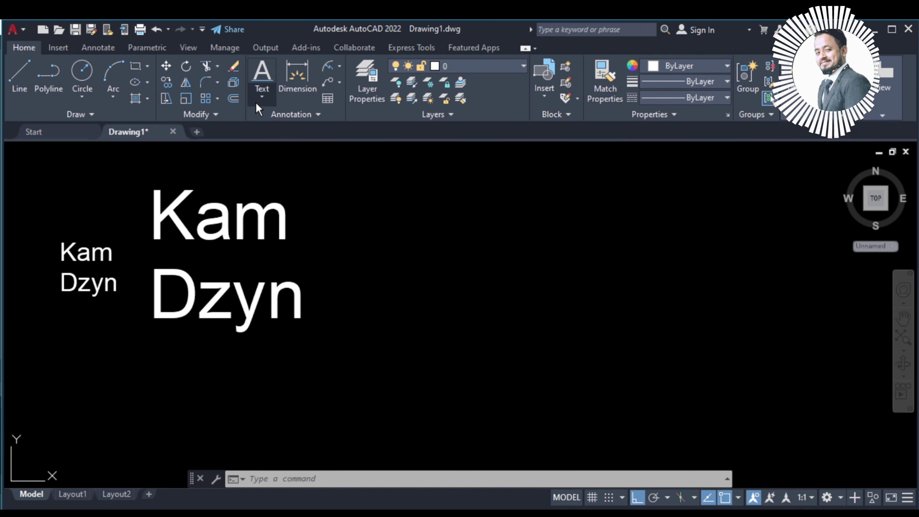
Place single-line text 'kam dzyn' at height 2 and 45° rotation right of Kam.
left_click(261, 96)
key("Return")
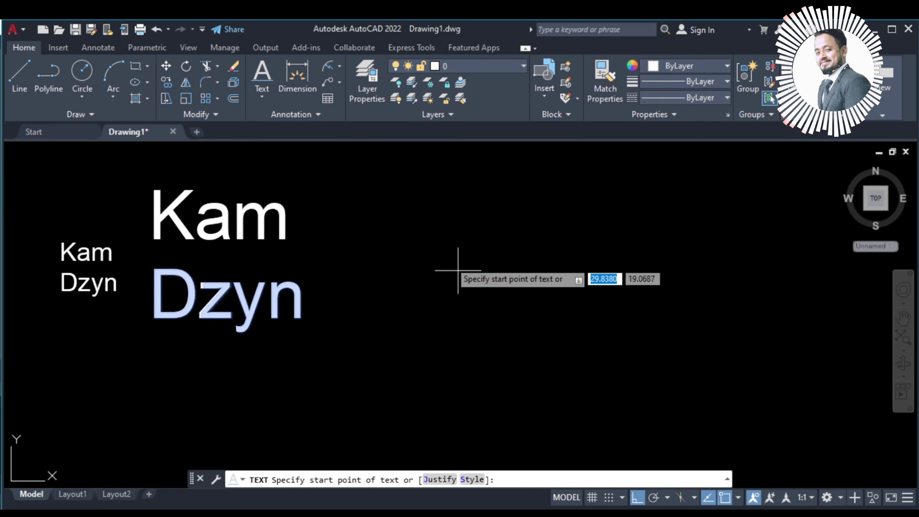
left_click(417, 229)
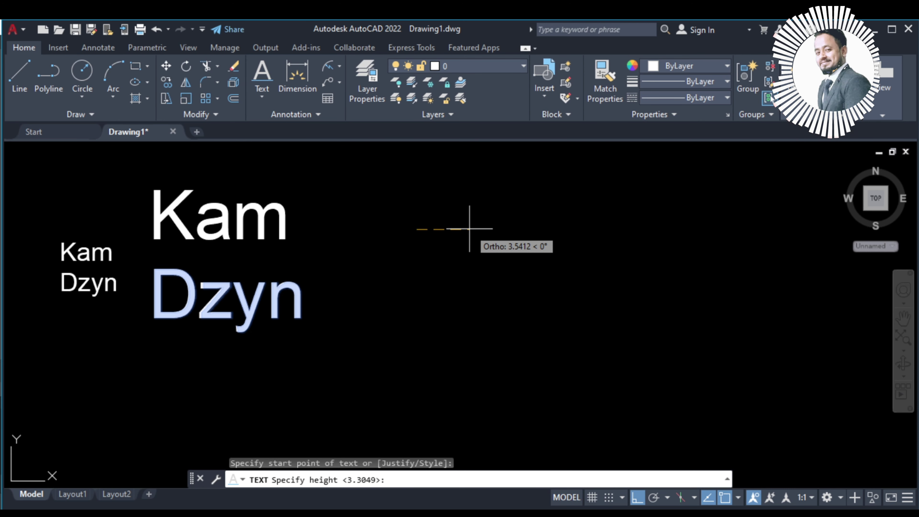
type("2")
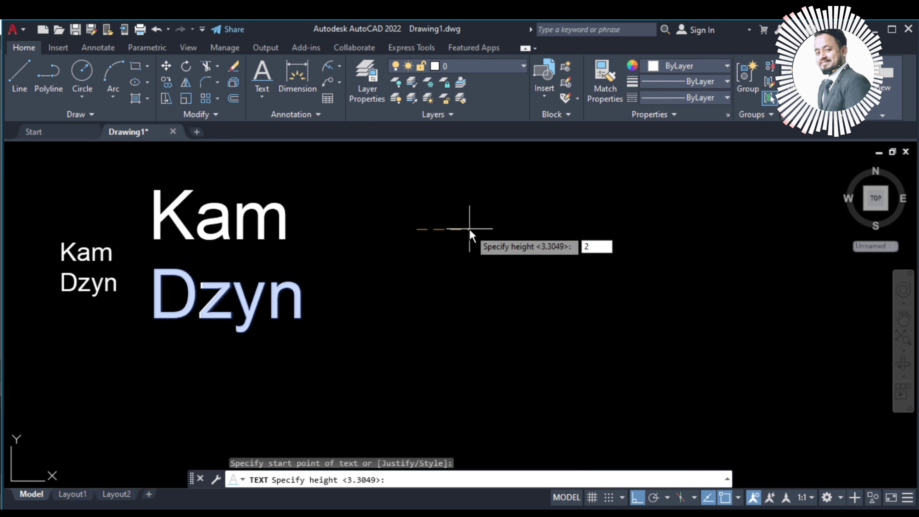
key("Return")
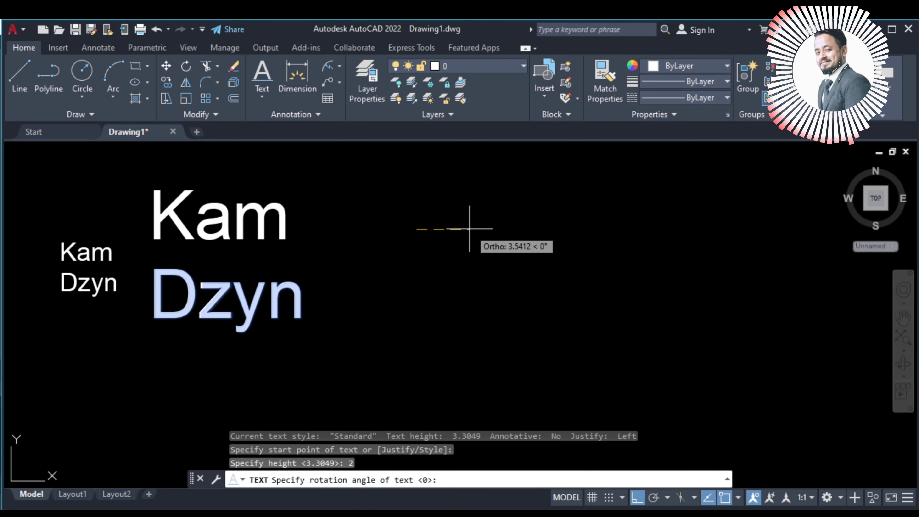
type("45")
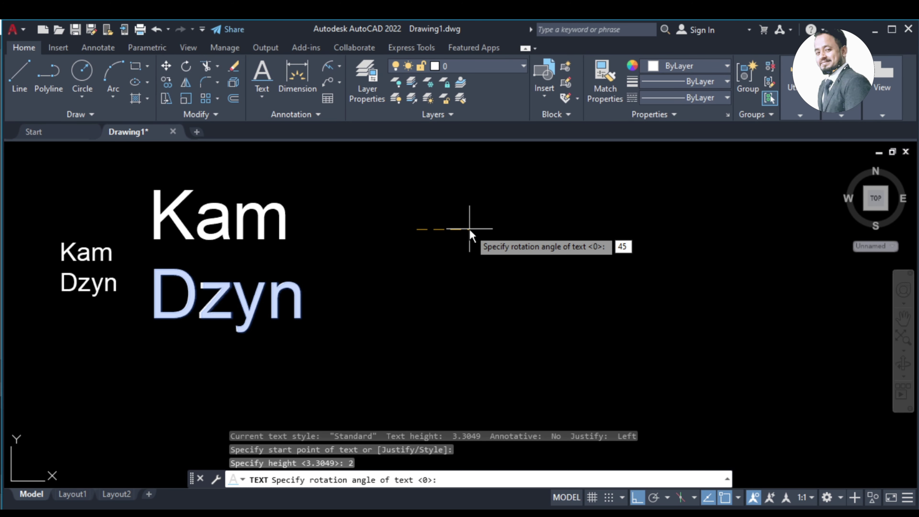
key("Return")
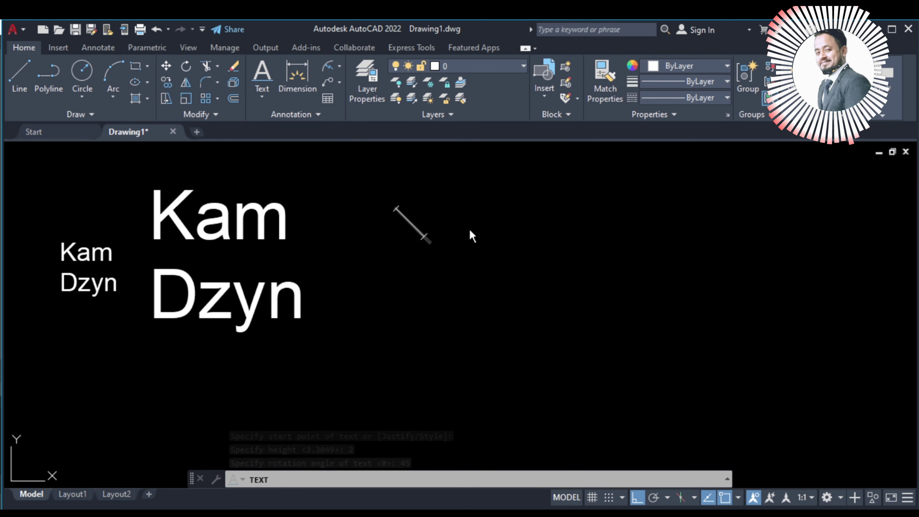
type("kam")
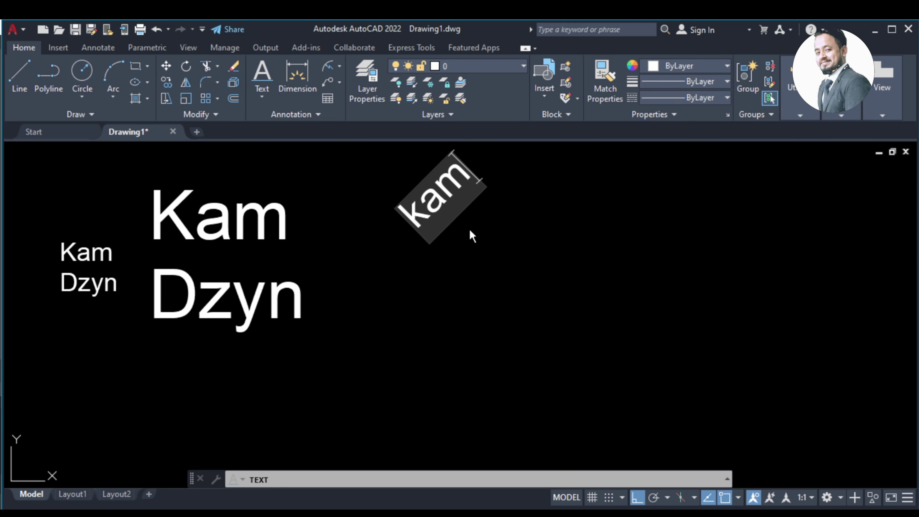
type(" dz")
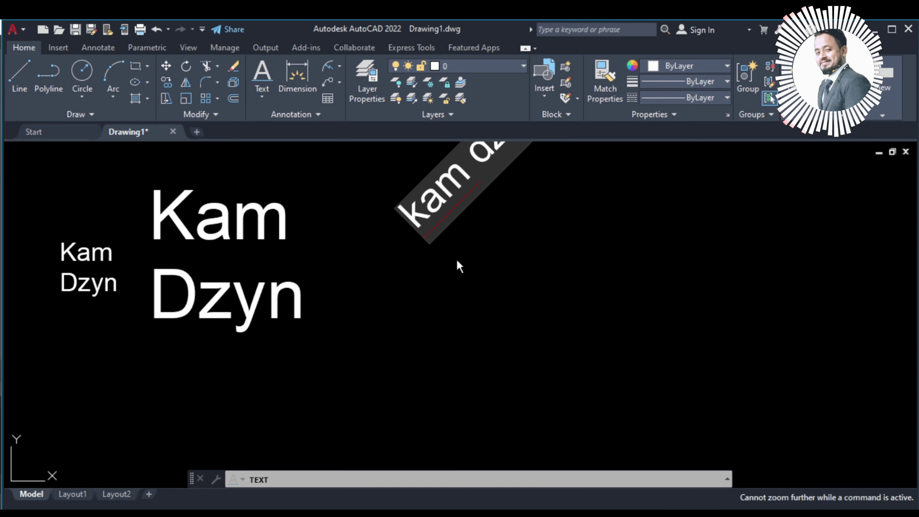
type("yn")
scroll(457, 259, "down", 2)
left_click(561, 209)
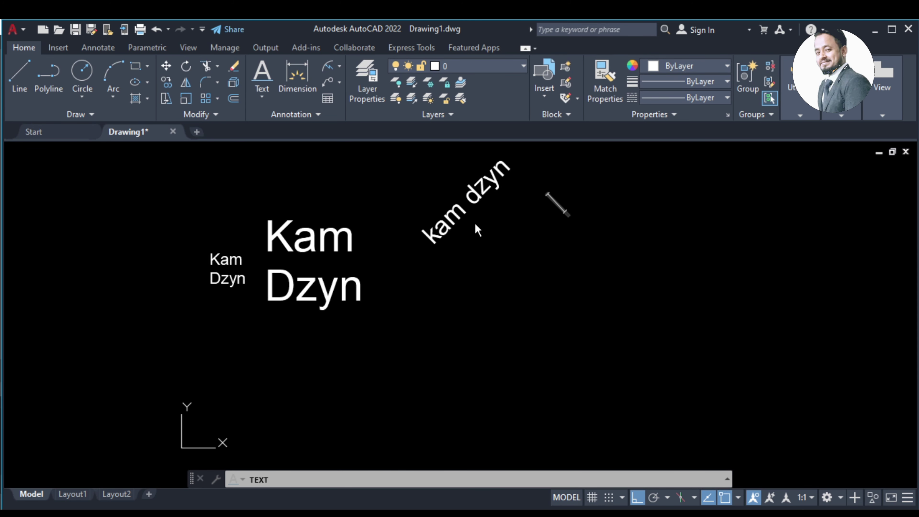
key("Escape")
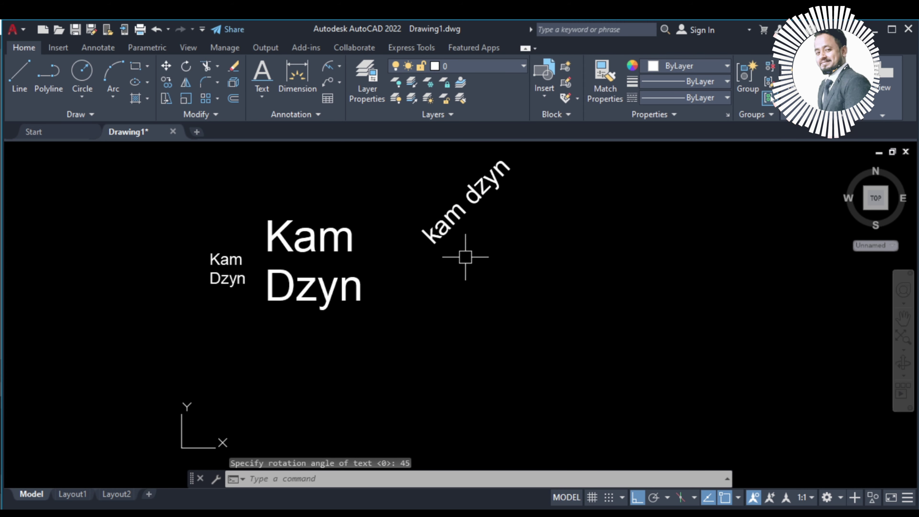
Erase the rotated 'kam dzyn' text again.
scroll(410, 277, "up", 1)
scroll(406, 274, "up", 1)
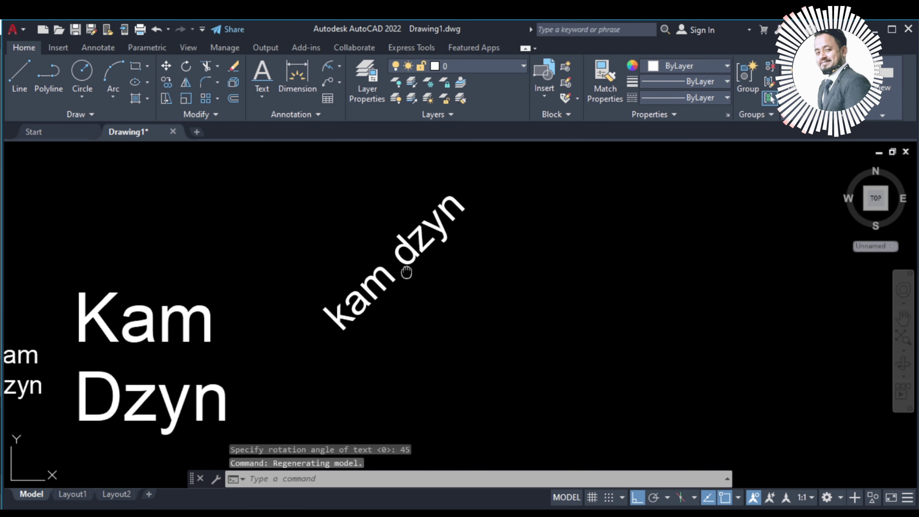
middle_click_drag(406, 268, 409, 243)
key("Escape")
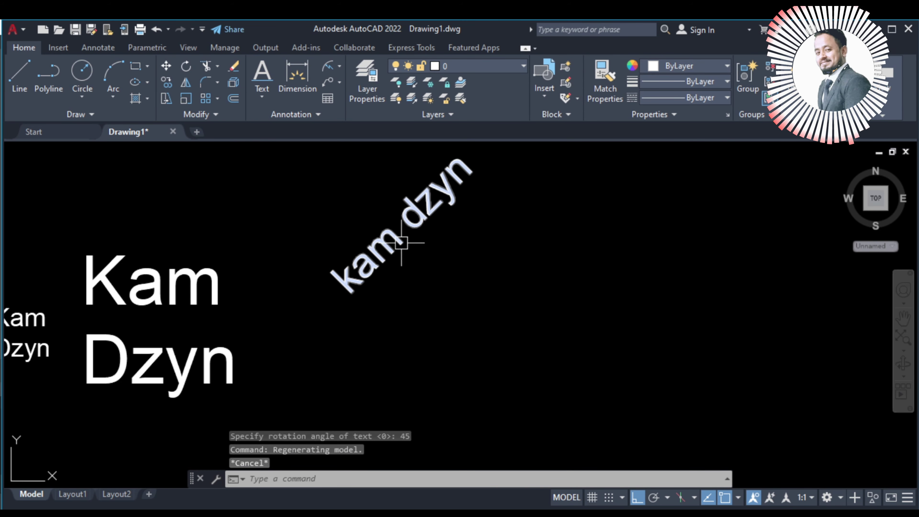
left_click(400, 243)
key("Delete")
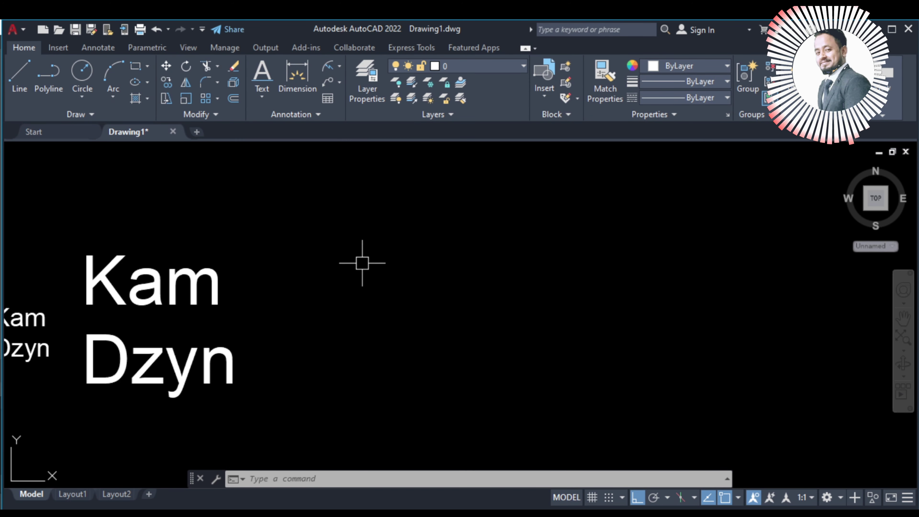
type("T")
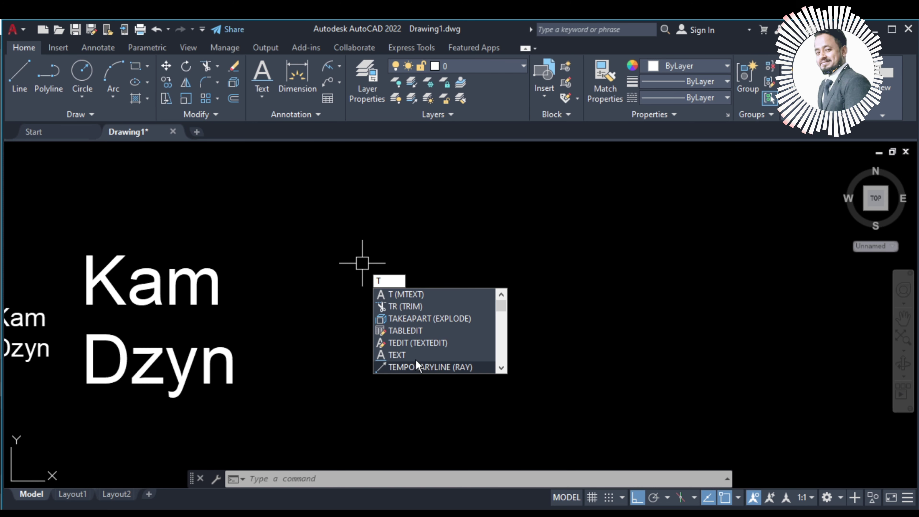
left_click(411, 353)
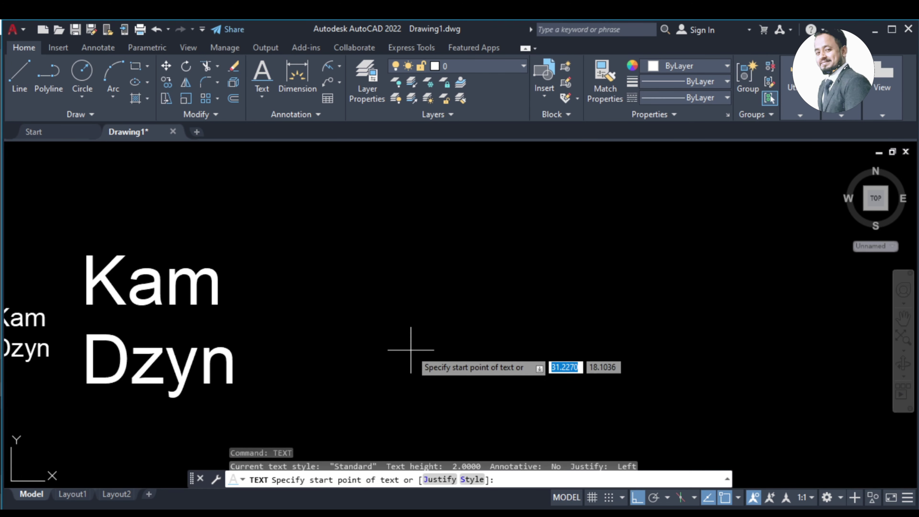
left_click(346, 209)
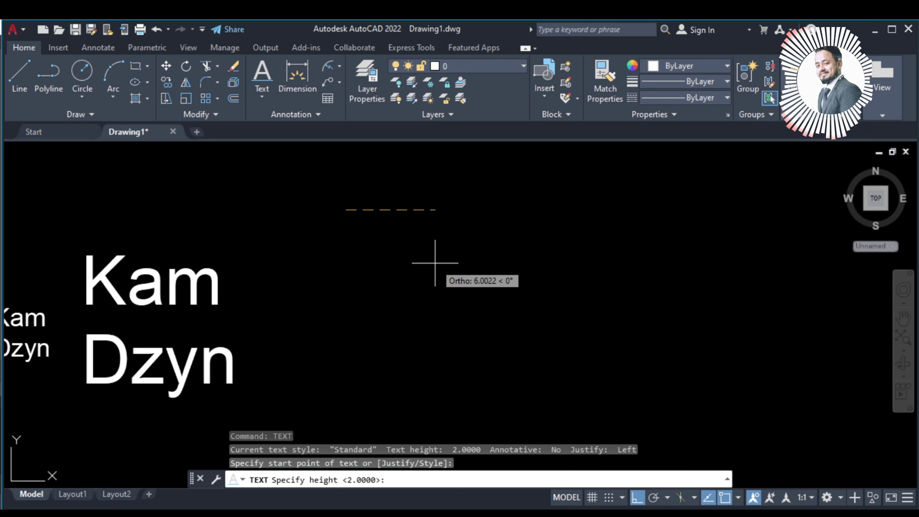
key("Escape")
scroll(494, 268, "down", 3)
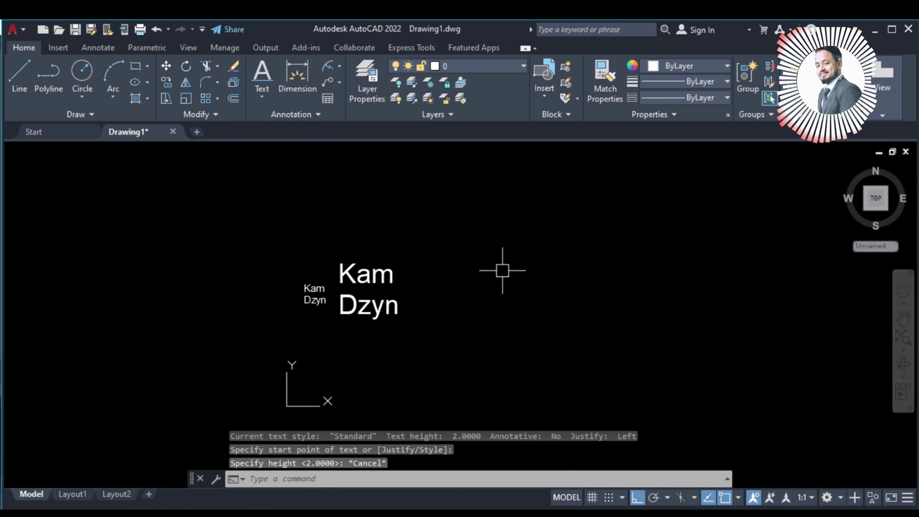
scroll(377, 284, "up", 3)
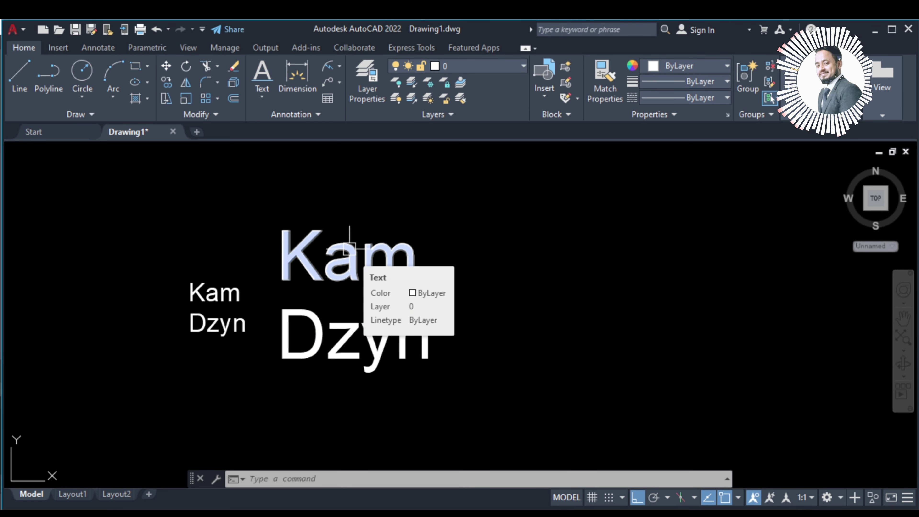
Edit the large single-line 'Kam' text down to just 'm' by removing K and a.
left_click(350, 246)
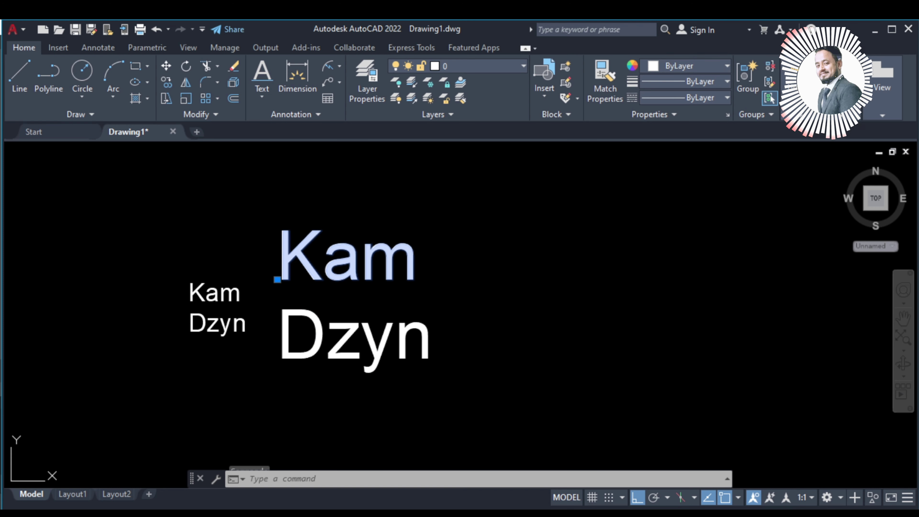
double_click(350, 250)
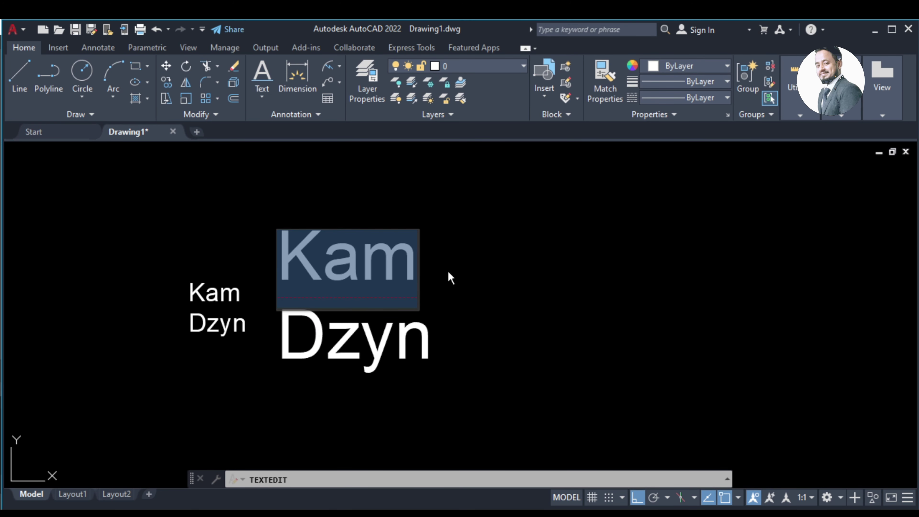
left_click(341, 281)
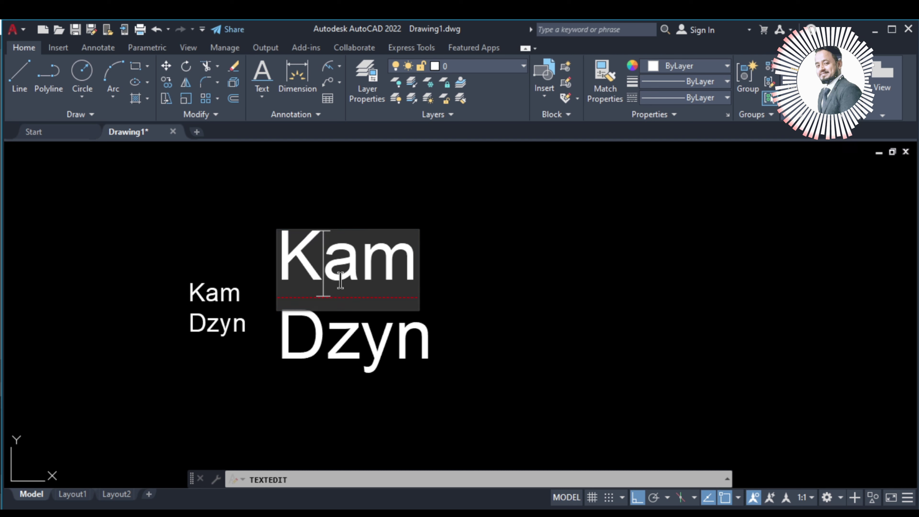
left_click(496, 243)
left_click(364, 267)
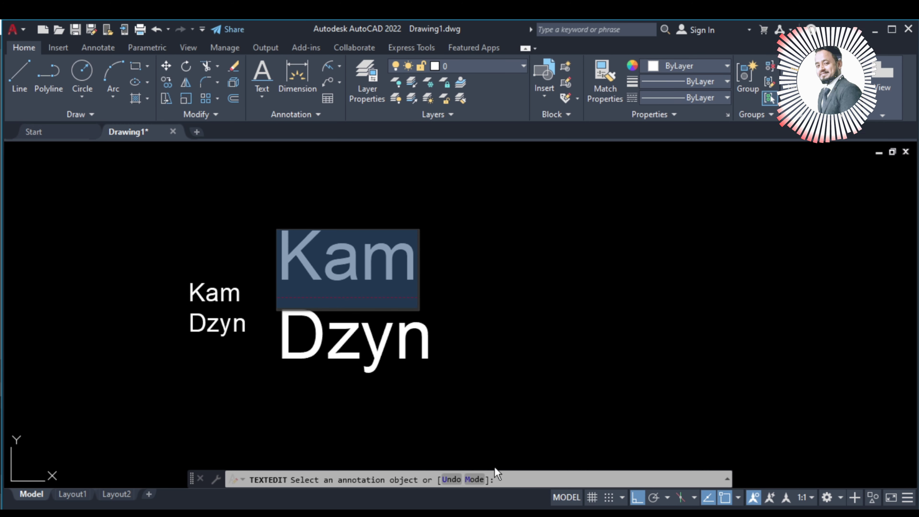
left_click(539, 382)
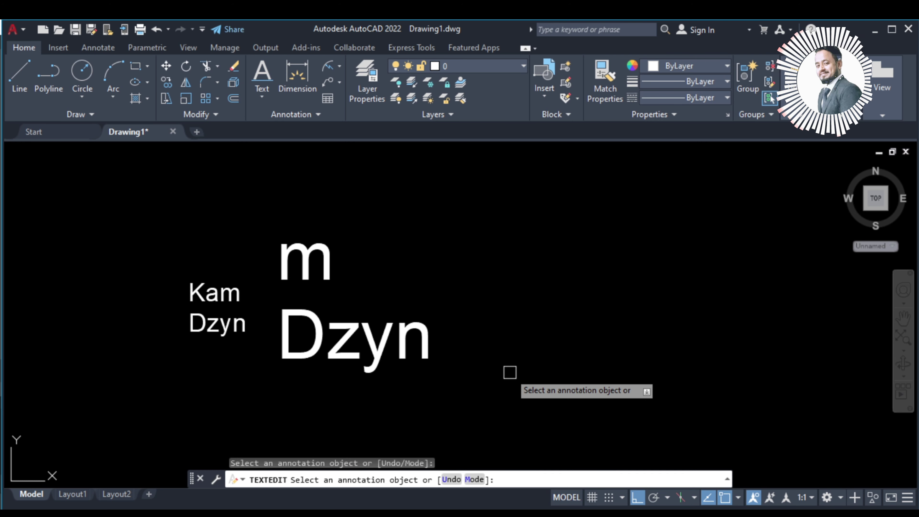
key("Escape")
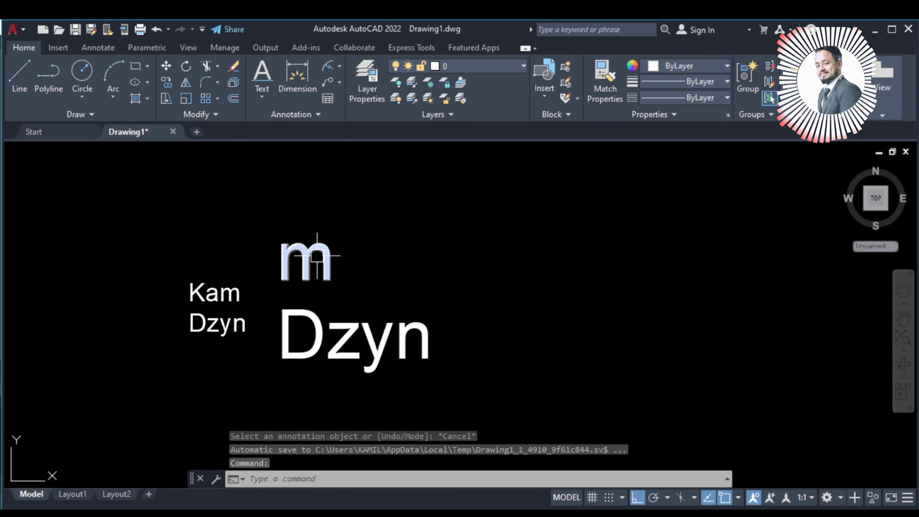
Leave the Kam Dzyn multiline text unchanged and reopen the 'm' text for in-place editing.
right_click(315, 257)
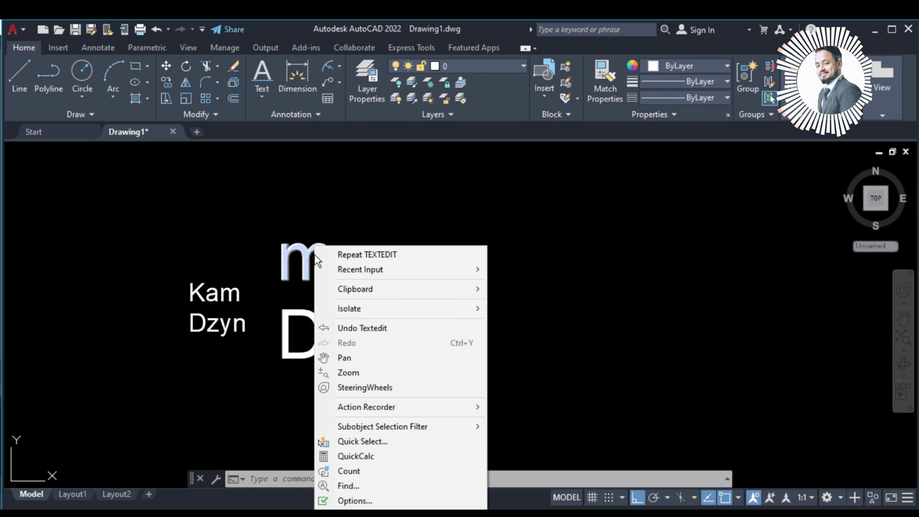
key("Escape")
left_click(313, 255)
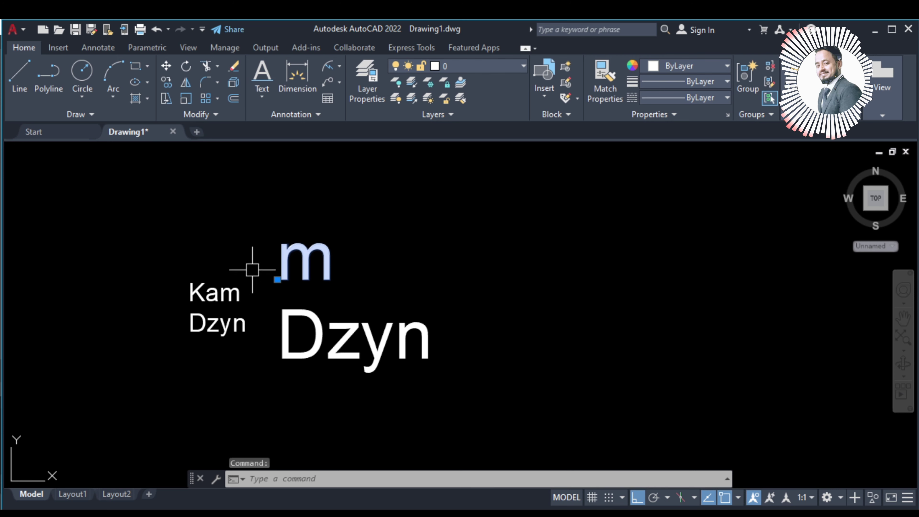
key("Escape")
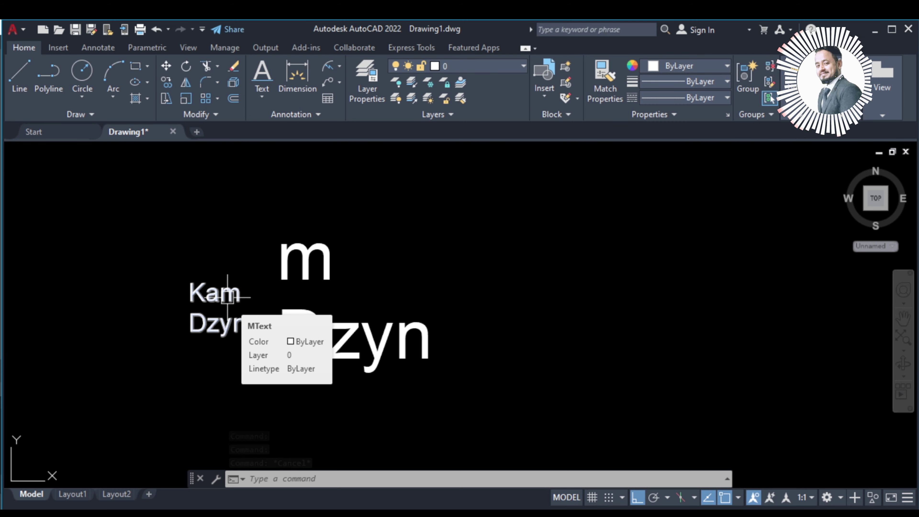
double_click(227, 297)
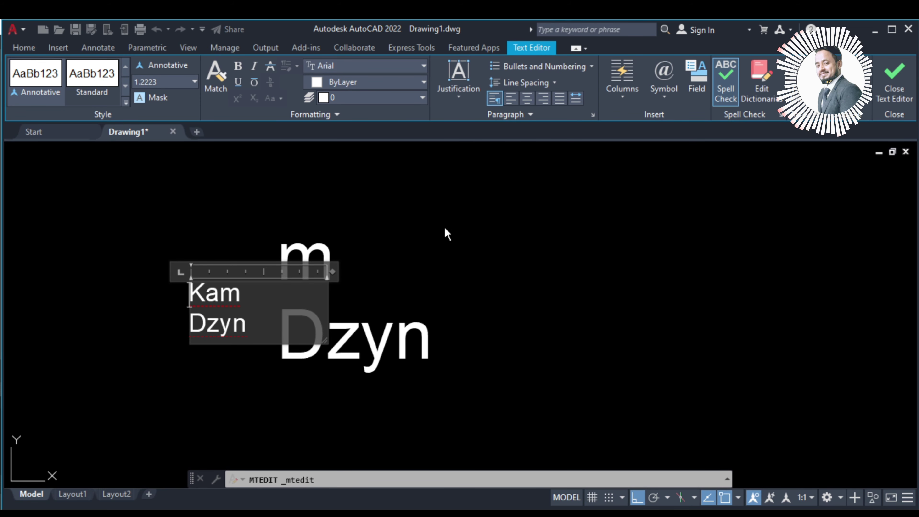
left_click(445, 232)
left_click(334, 256)
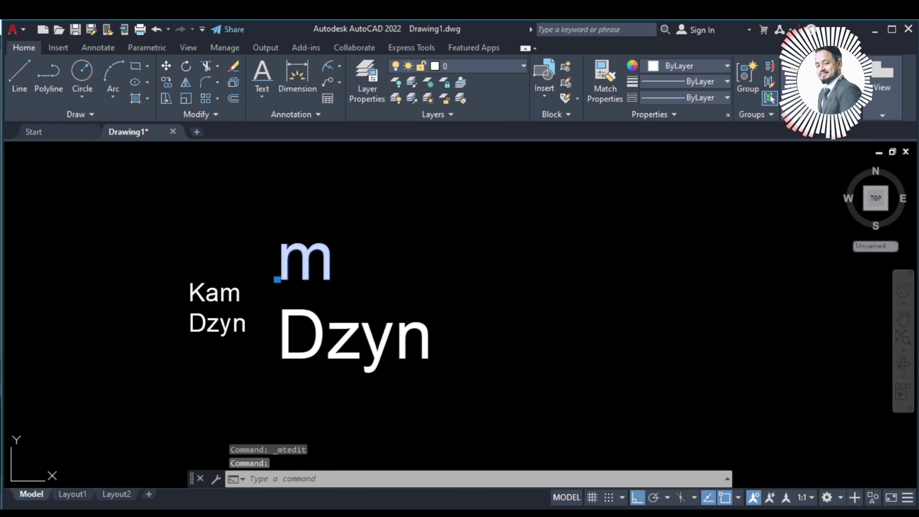
double_click(326, 263)
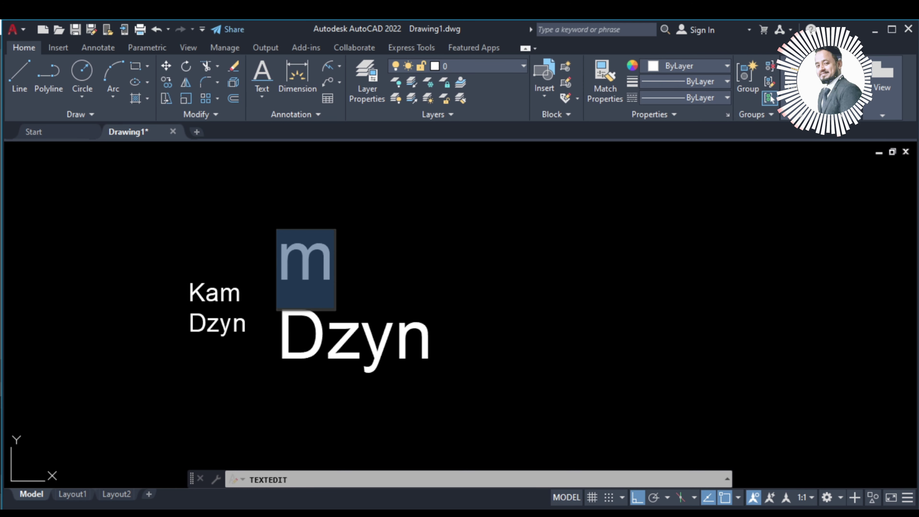
key("Return")
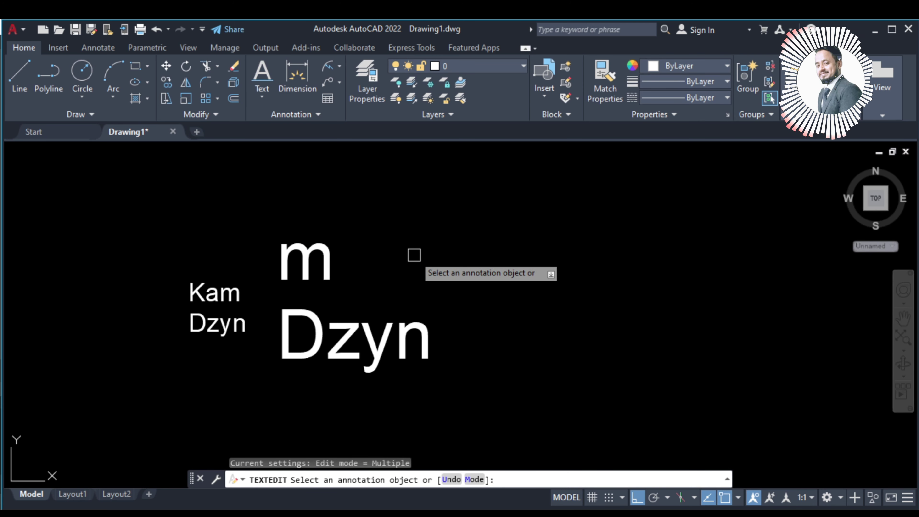
key("Escape")
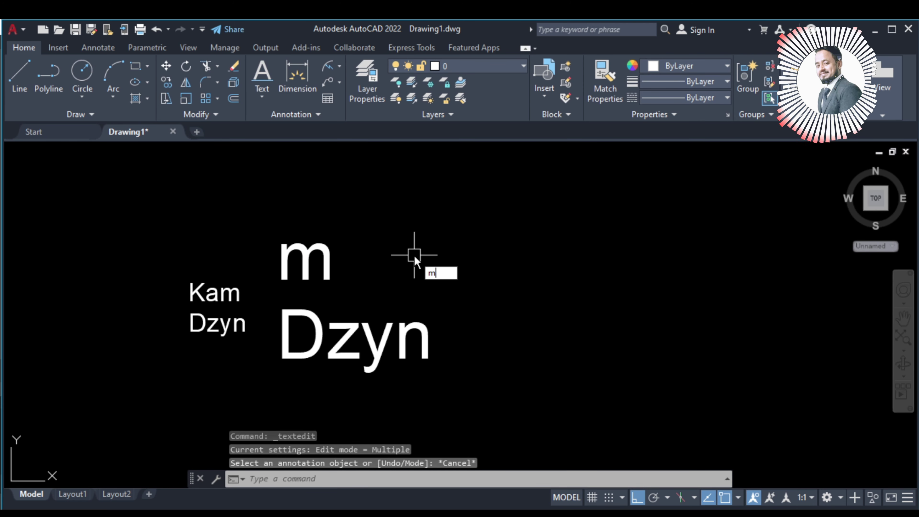
type("T")
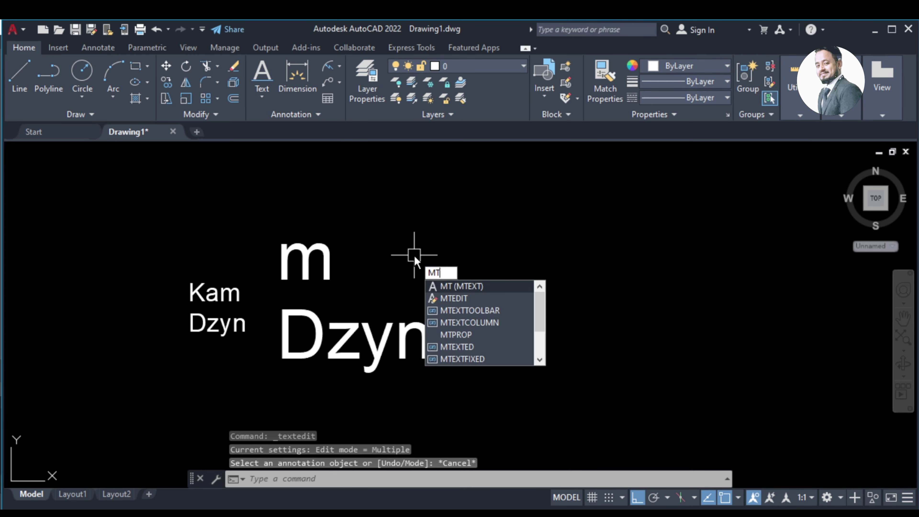
left_click(488, 299)
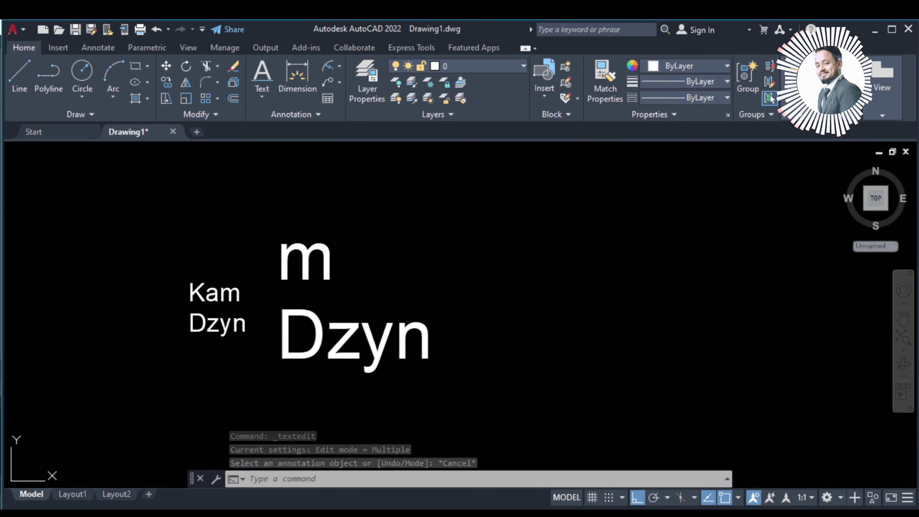
left_click(329, 259)
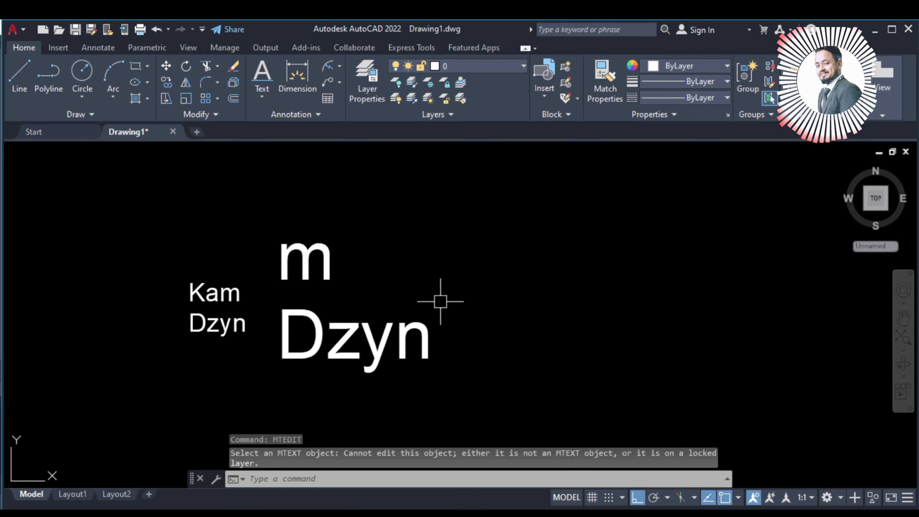
key("Return")
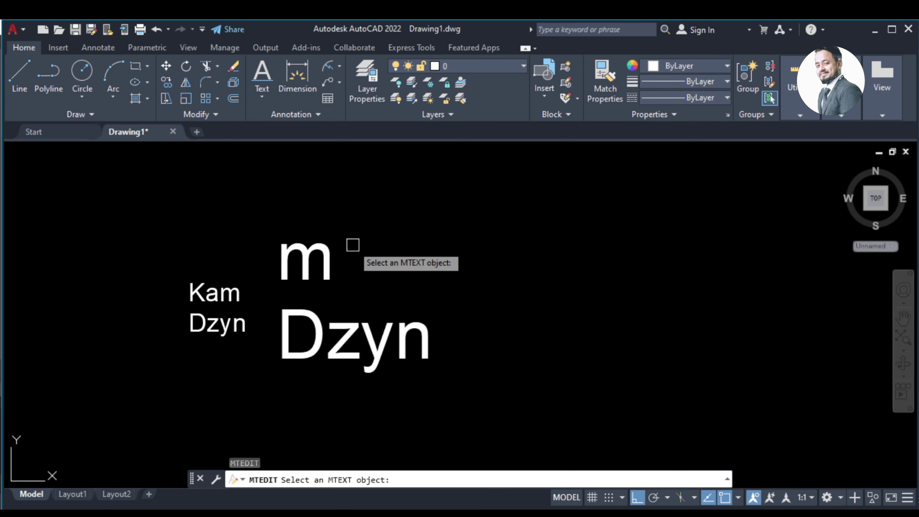
left_click(307, 241)
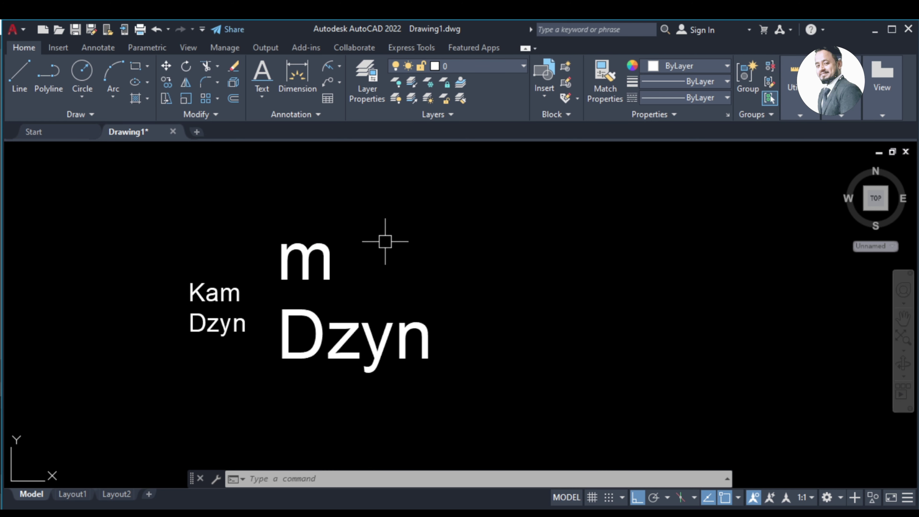
type("mt")
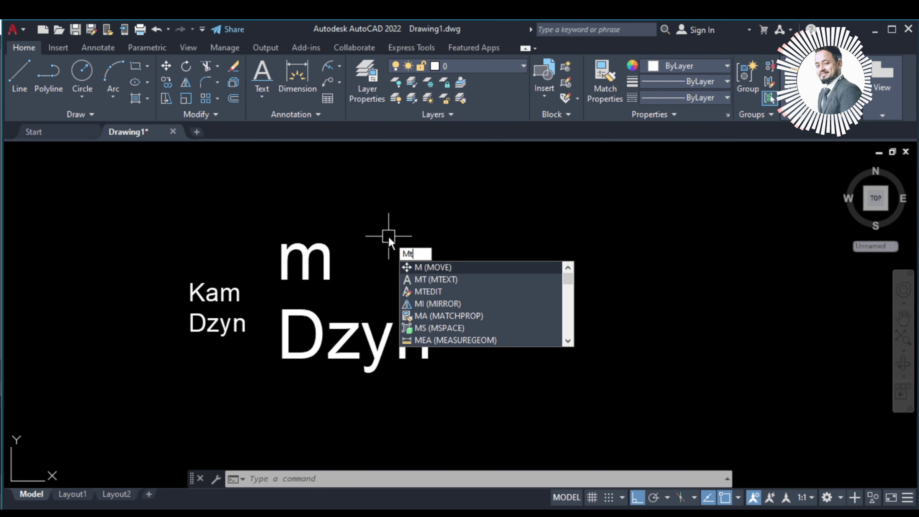
left_click(437, 281)
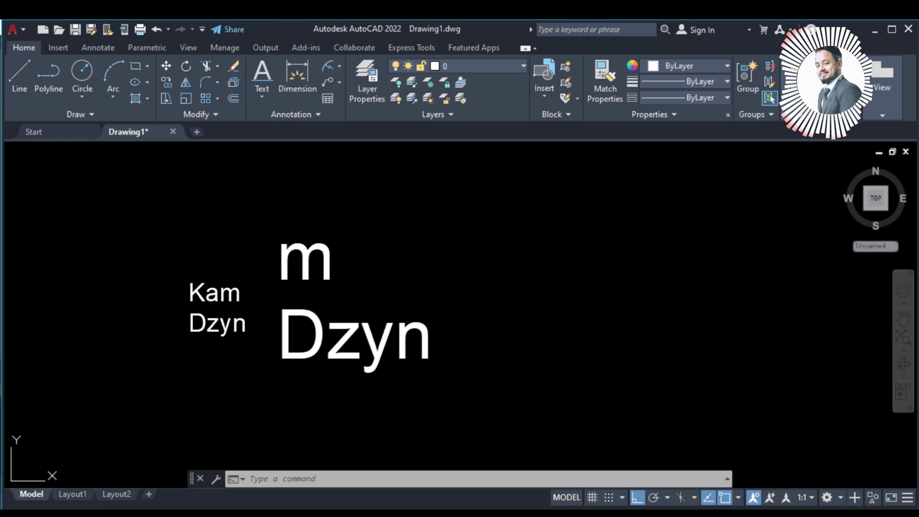
left_click(316, 251)
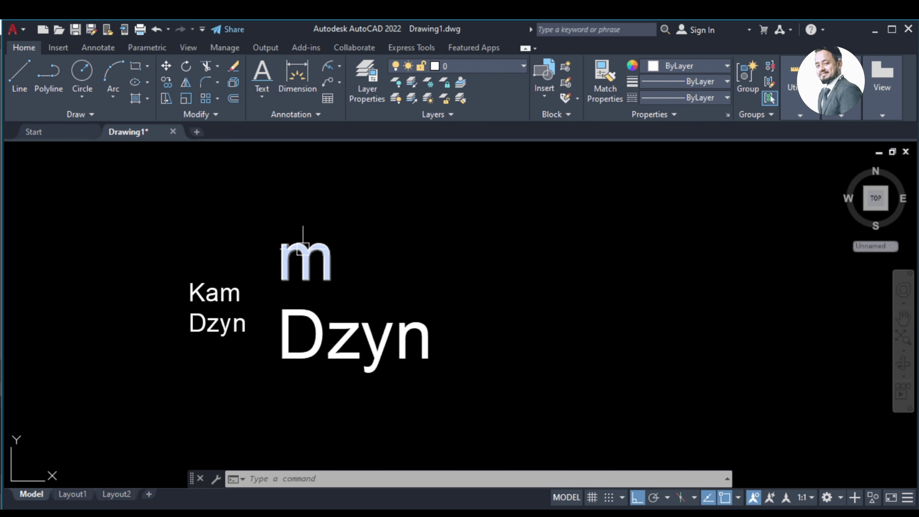
left_click(311, 253)
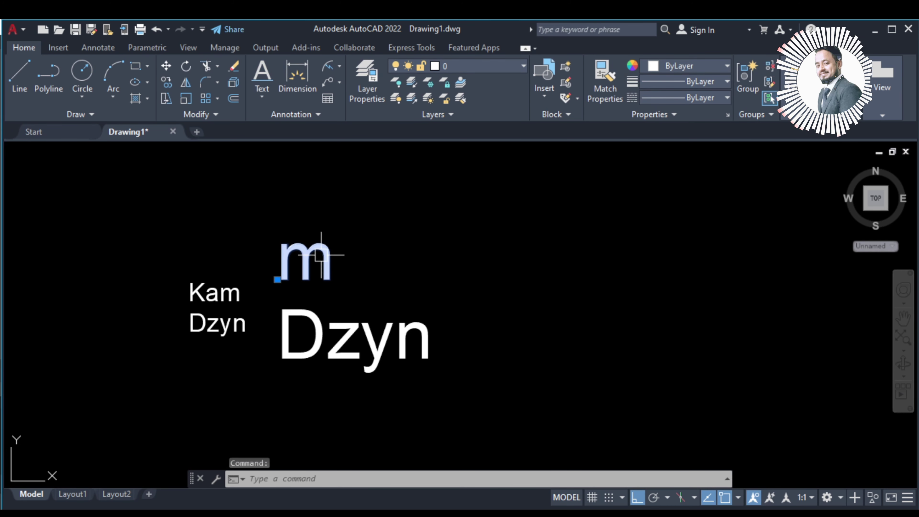
left_click(322, 253)
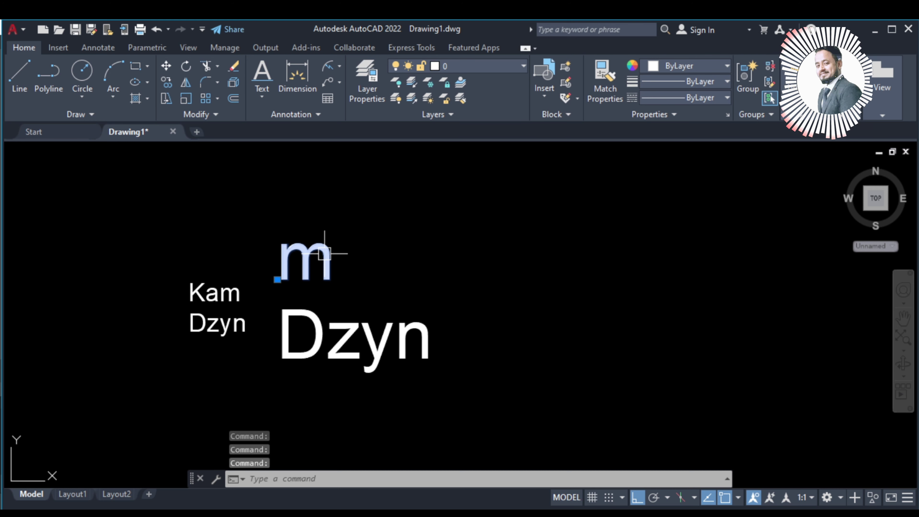
double_click(324, 260)
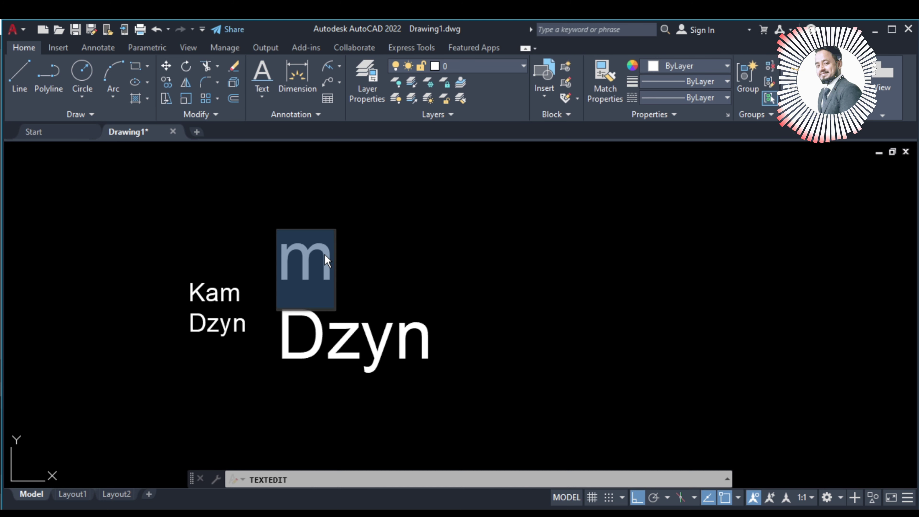
type("p")
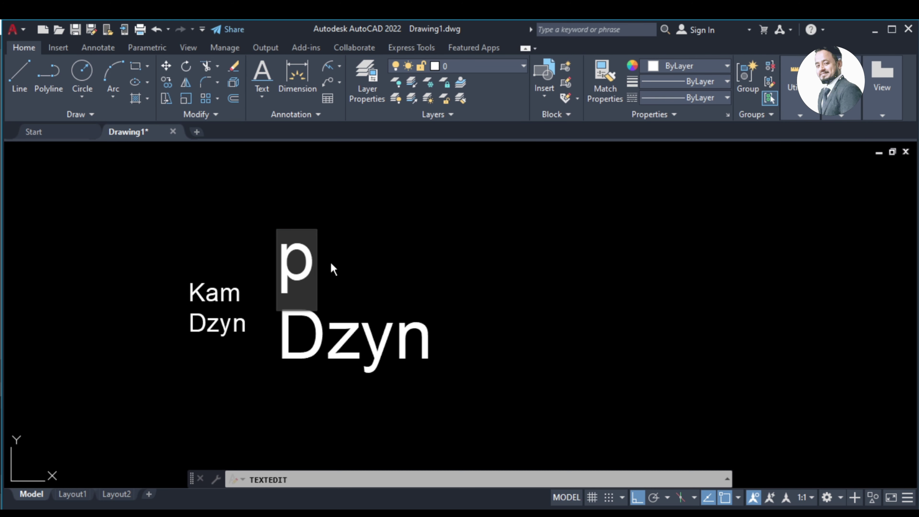
key("Escape")
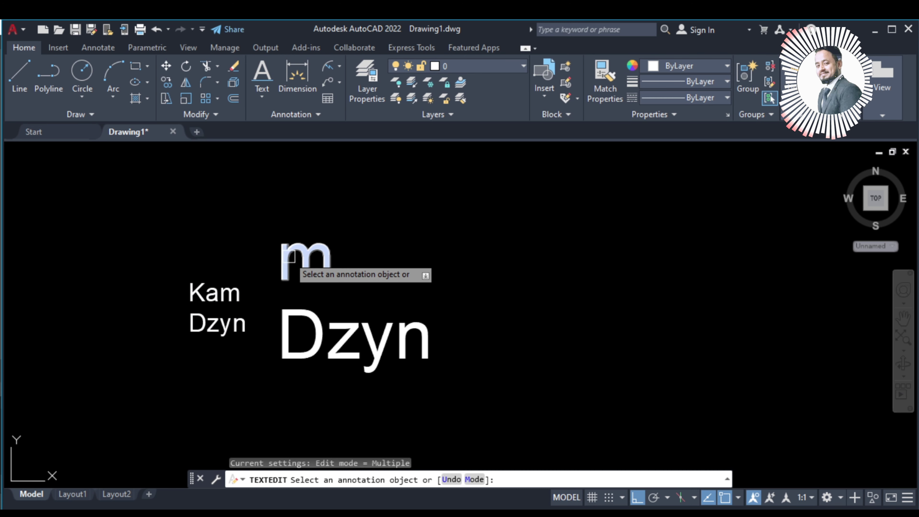
right_click(289, 256)
right_click(286, 254)
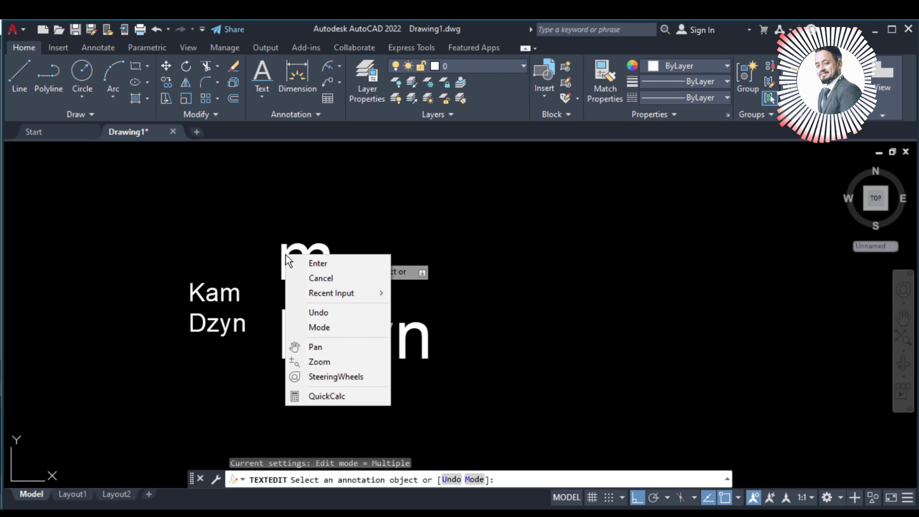
left_click(369, 214)
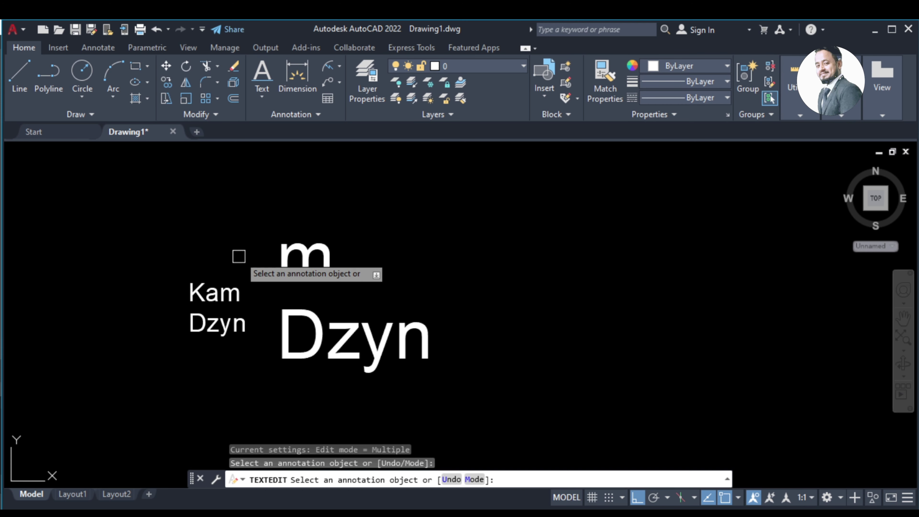
Erase the large 'm' and 'Dzyn' texts with a crossing window, then zoom in on Kam Dzyn.
key("Escape")
left_click(490, 215)
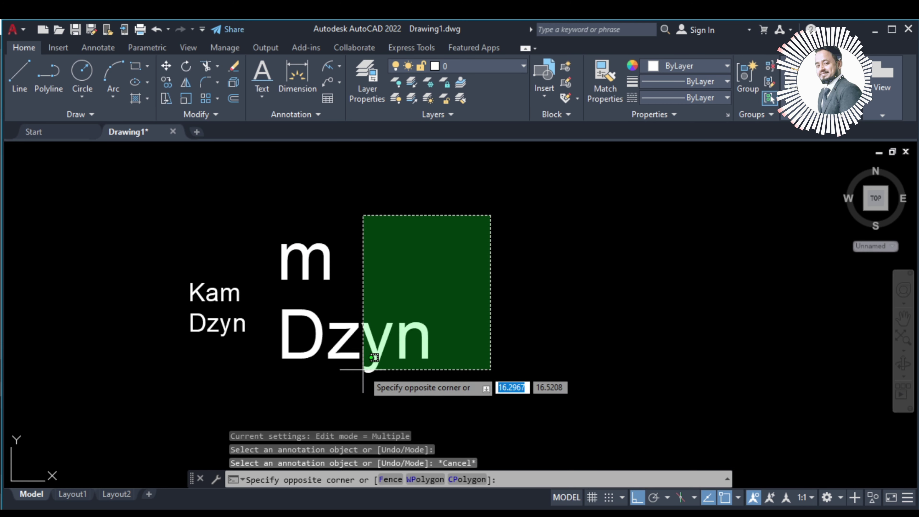
left_click(273, 380)
key("Delete")
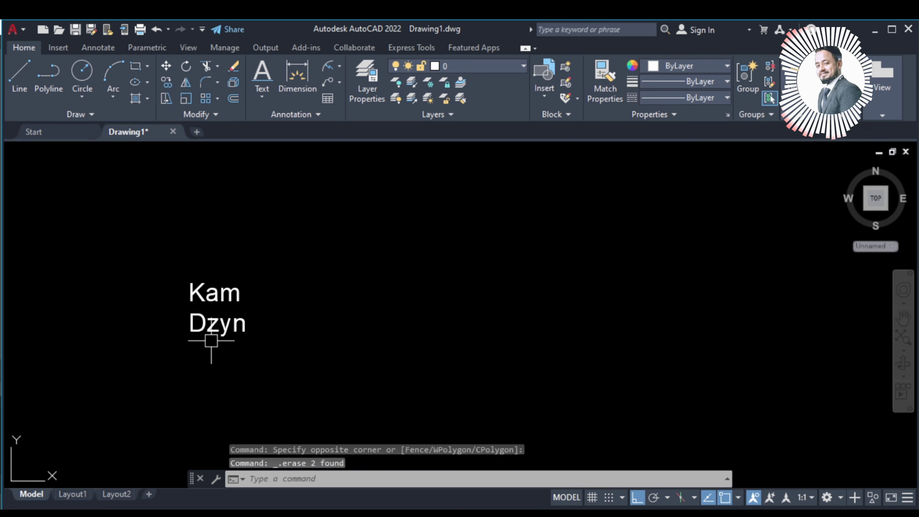
scroll(277, 301, "up", 3)
scroll(279, 300, "up", 3)
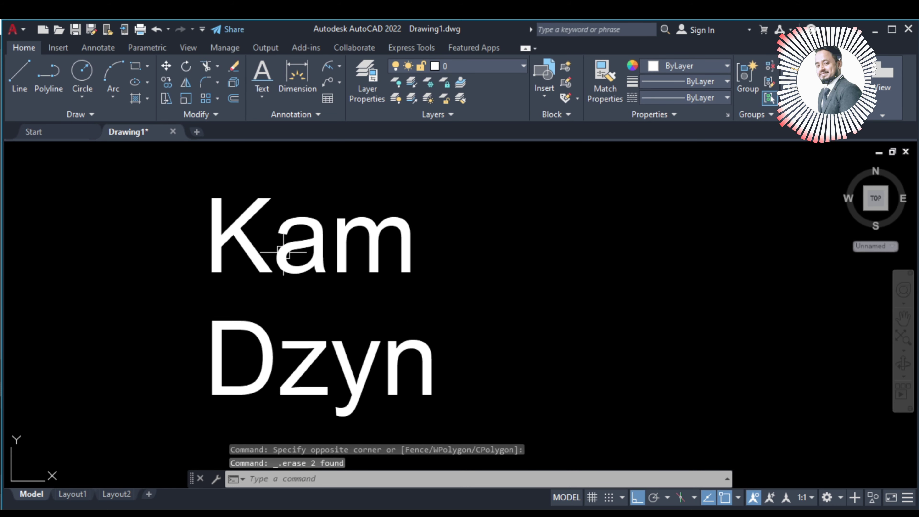
left_click(277, 246)
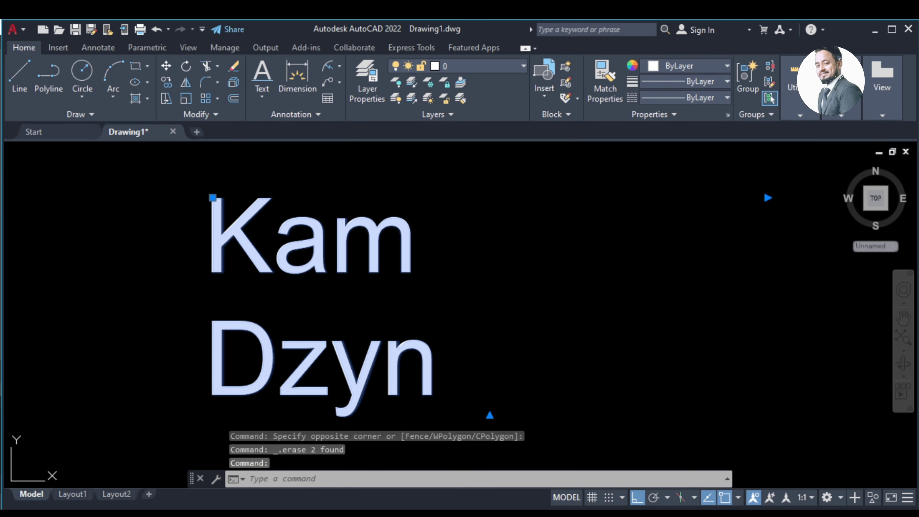
Set the 'Kam' line of the multiline text to text height 0.5.
double_click(300, 239)
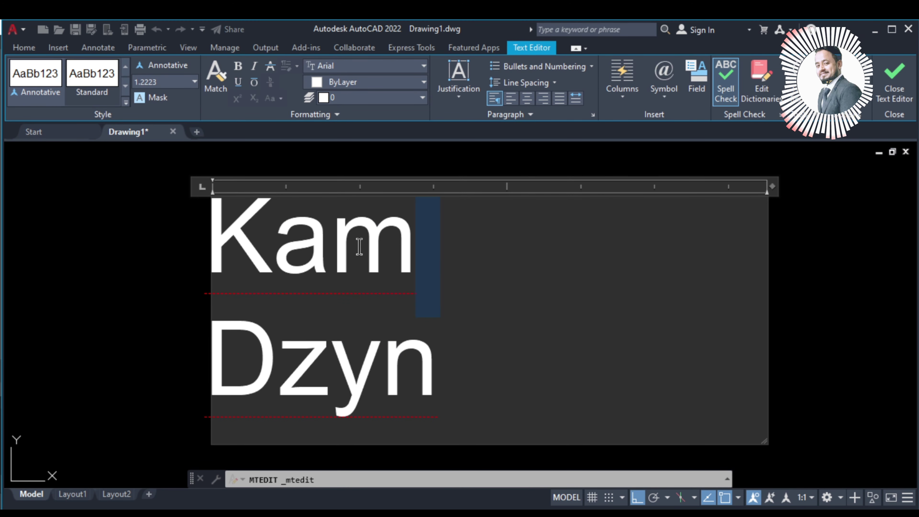
left_click_drag(451, 249, 174, 247)
left_click(474, 250)
left_click_drag(474, 250, 157, 259)
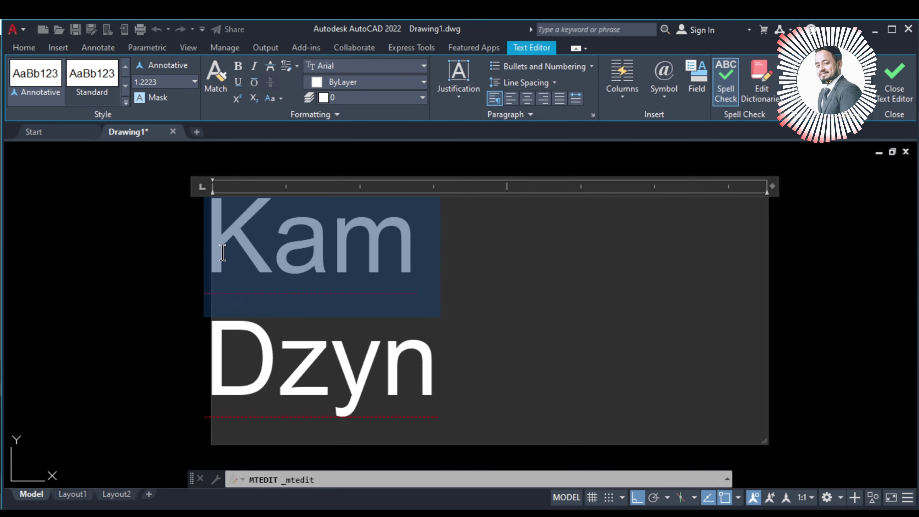
left_click(166, 82)
type(".5")
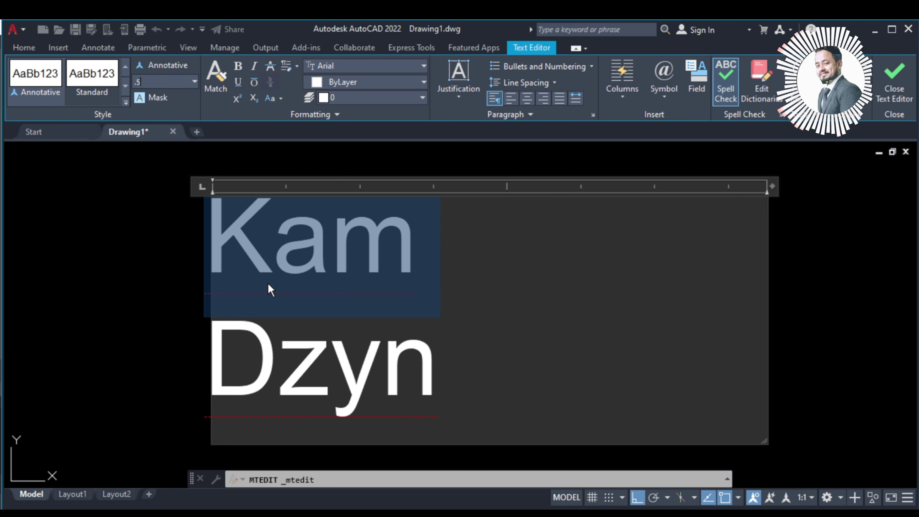
key("Return")
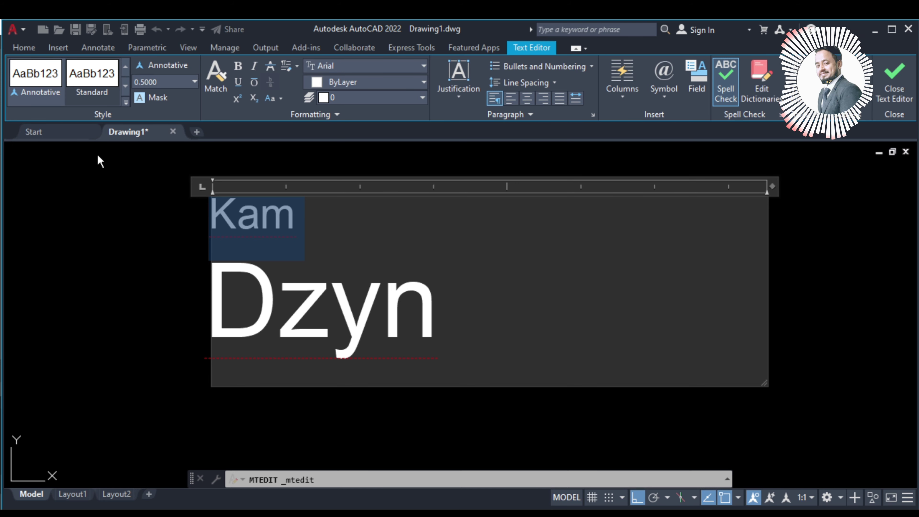
Turn on a red background mask for the multiline text.
left_click(155, 96)
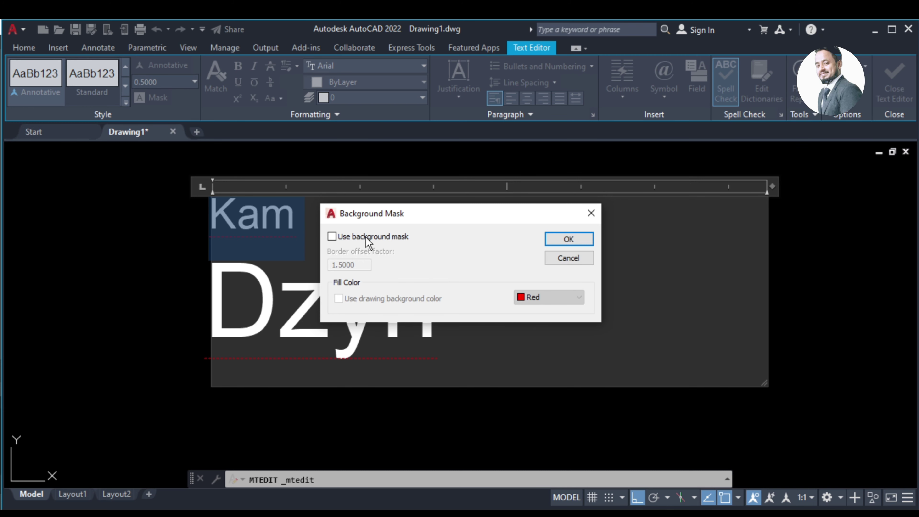
left_click(332, 236)
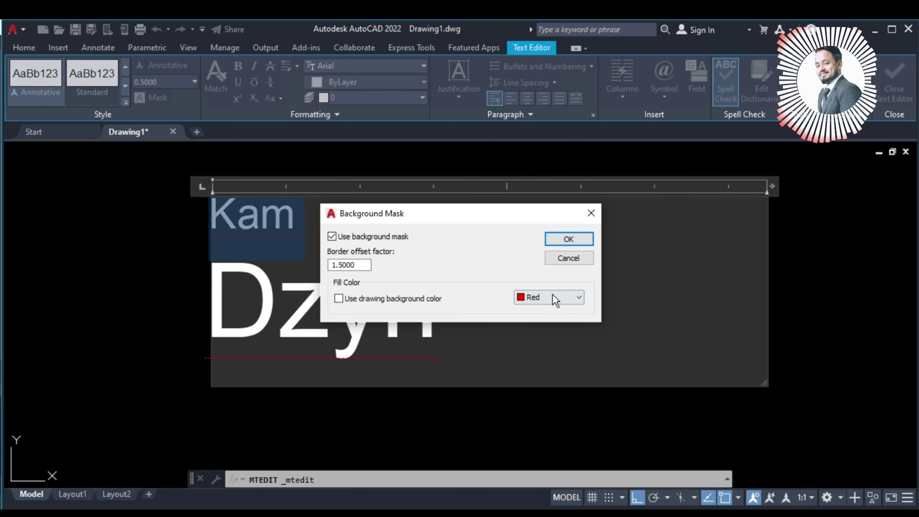
left_click(551, 243)
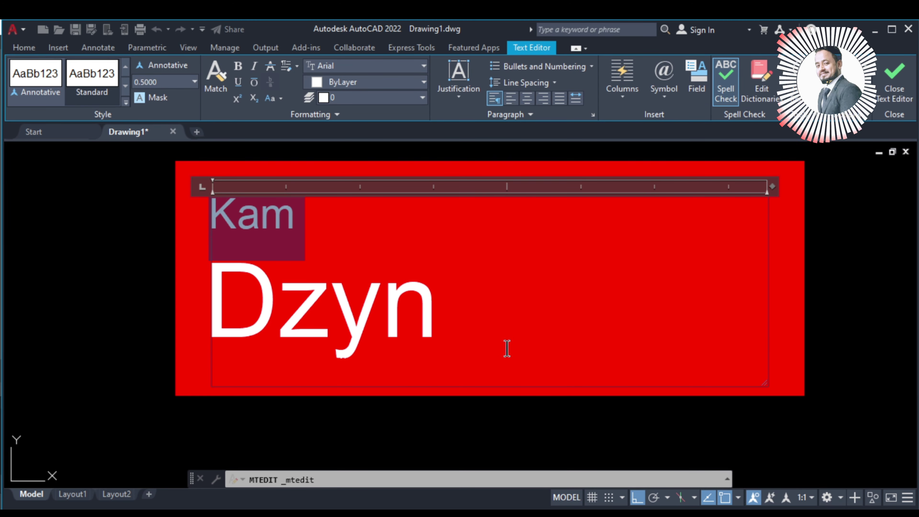
Delete the 'Dzyn' line, leaving only 'Kam'.
left_click(512, 338)
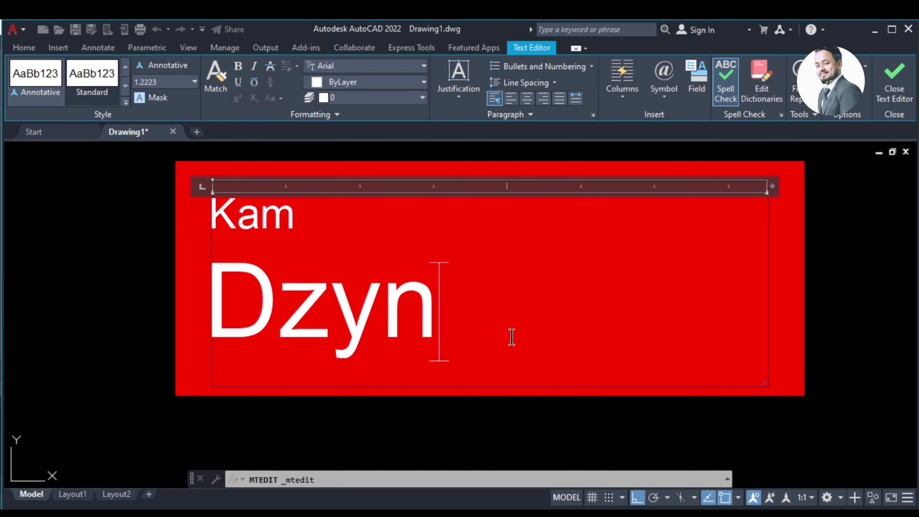
left_click_drag(562, 285, 221, 286)
key("Delete")
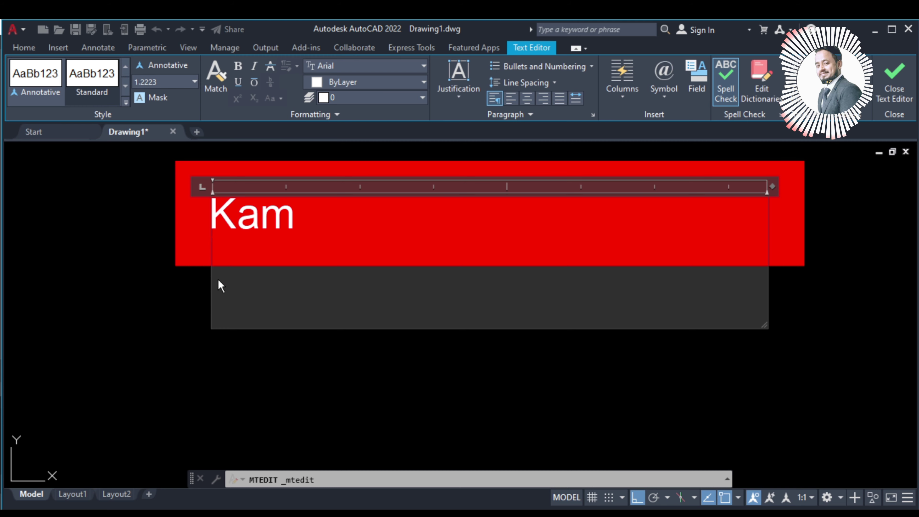
Narrow the Kam text box width using the ruler handle.
left_click_drag(773, 186, 290, 198)
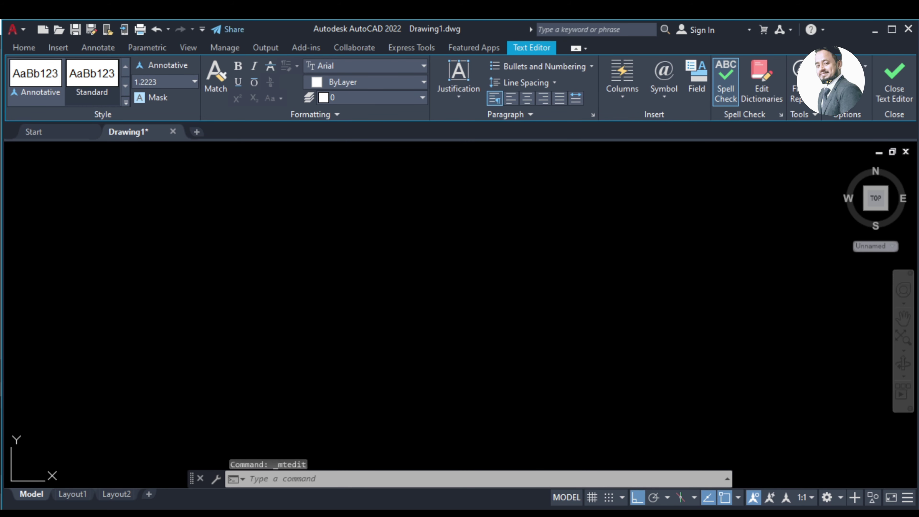
left_click(418, 262)
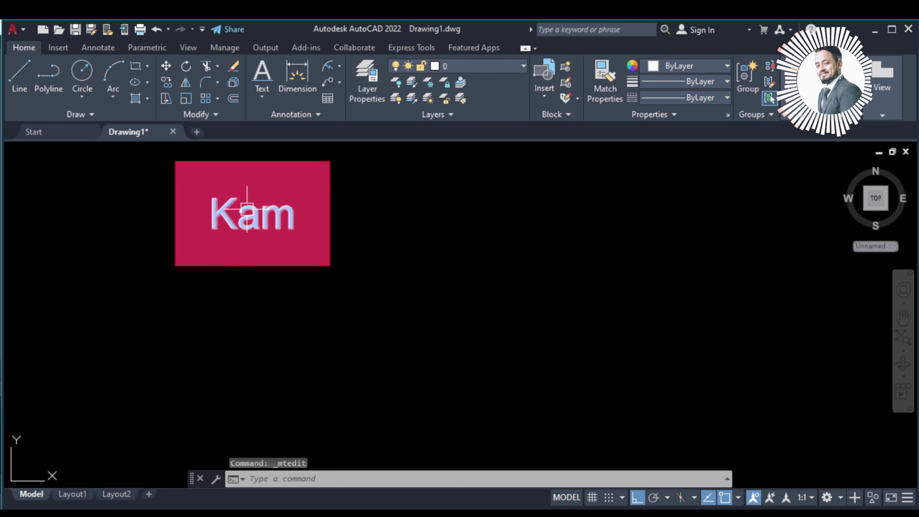
double_click(248, 208)
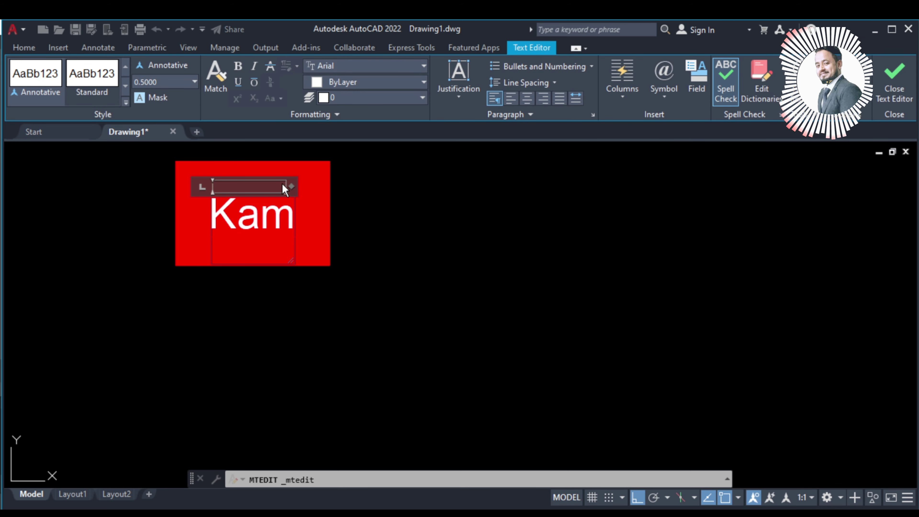
left_click_drag(292, 186, 365, 185)
Change the background mask fill colour behind Kam to Cyan.
left_click_drag(300, 205, 181, 211)
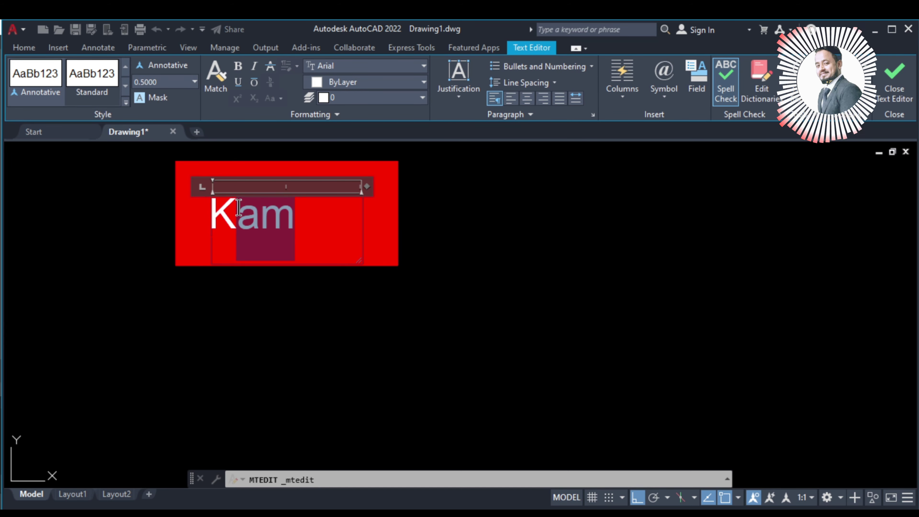
left_click(162, 98)
left_click(540, 297)
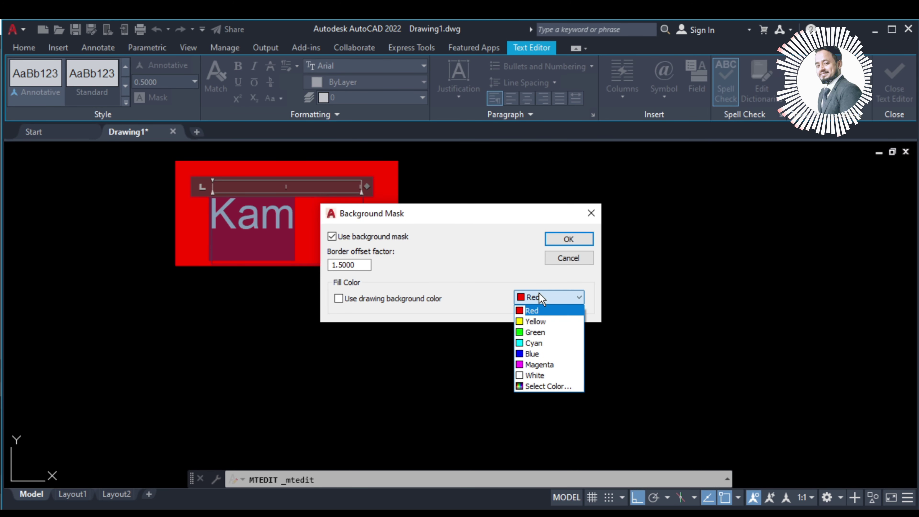
left_click(539, 342)
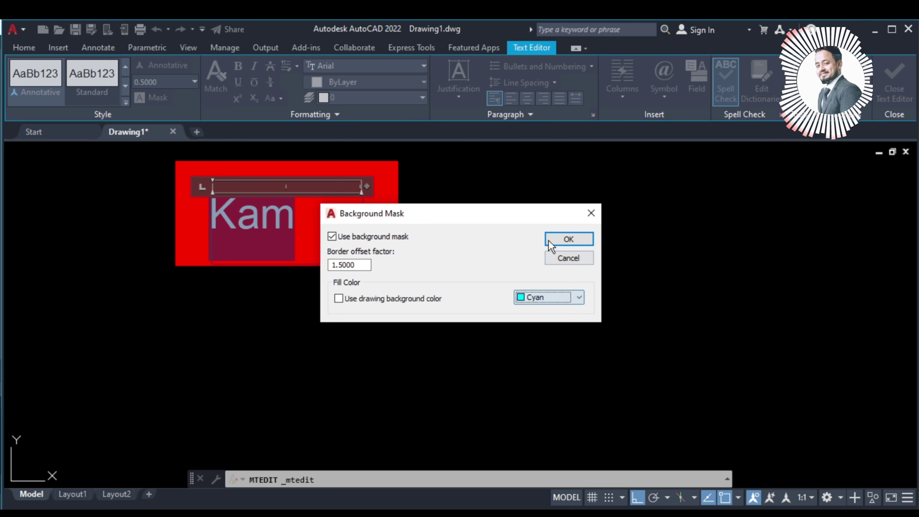
left_click(550, 239)
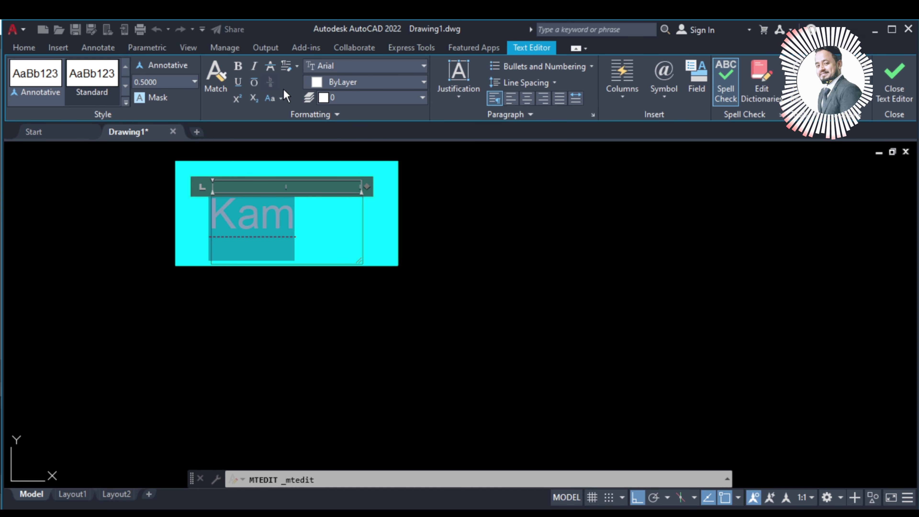
Make Kam bold, underlined, italic, struck through and overlined.
left_click(238, 65)
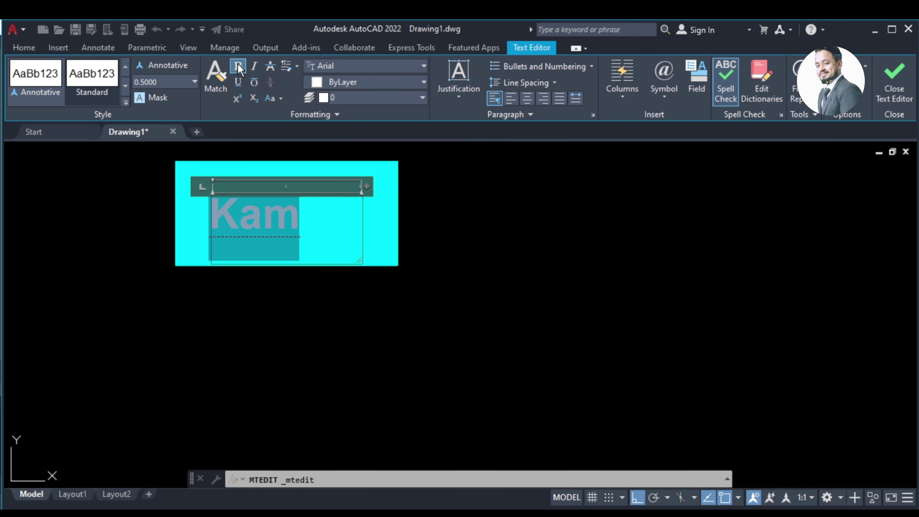
left_click(238, 84)
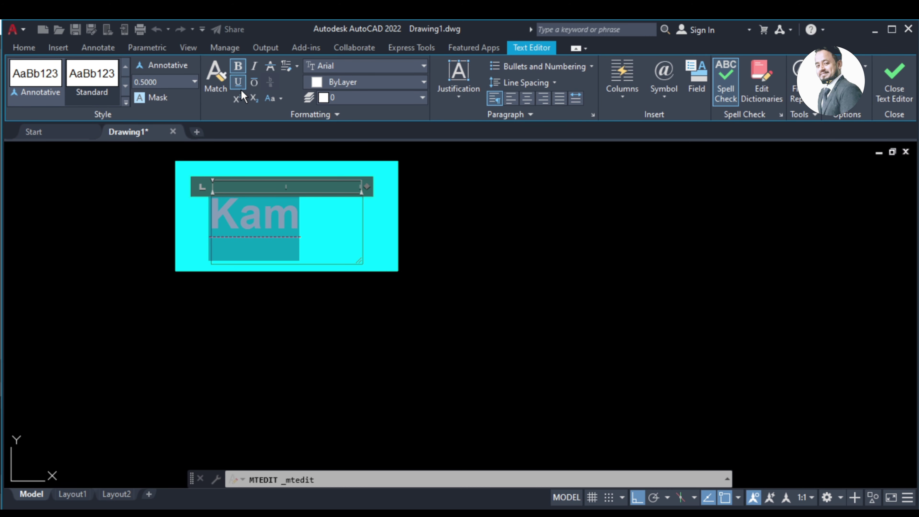
left_click(250, 68)
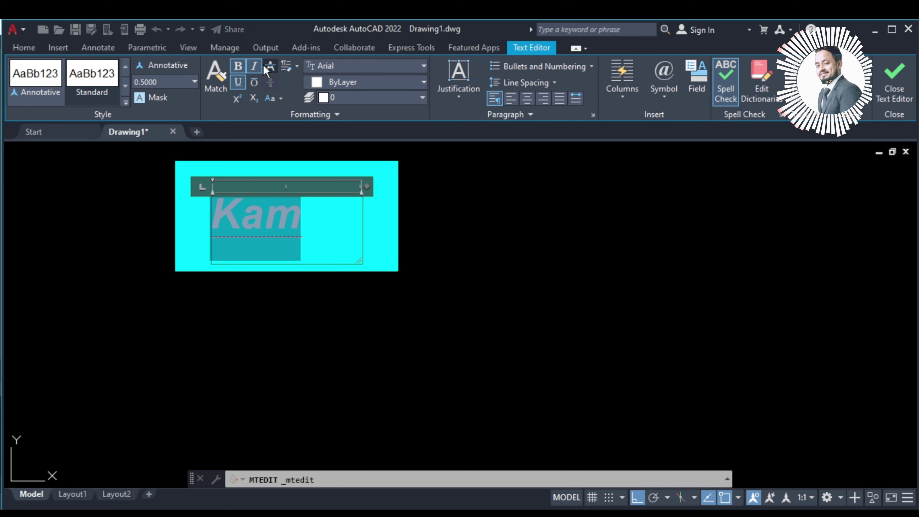
left_click(271, 66)
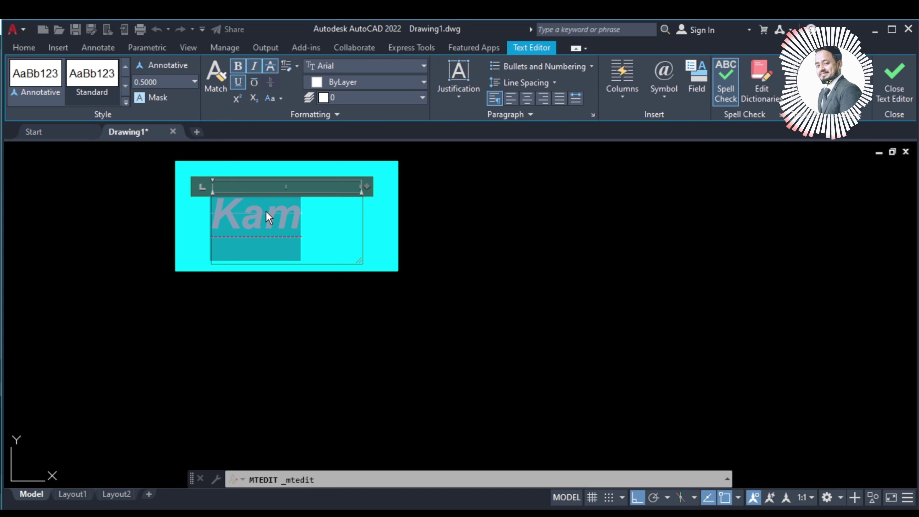
left_click(254, 82)
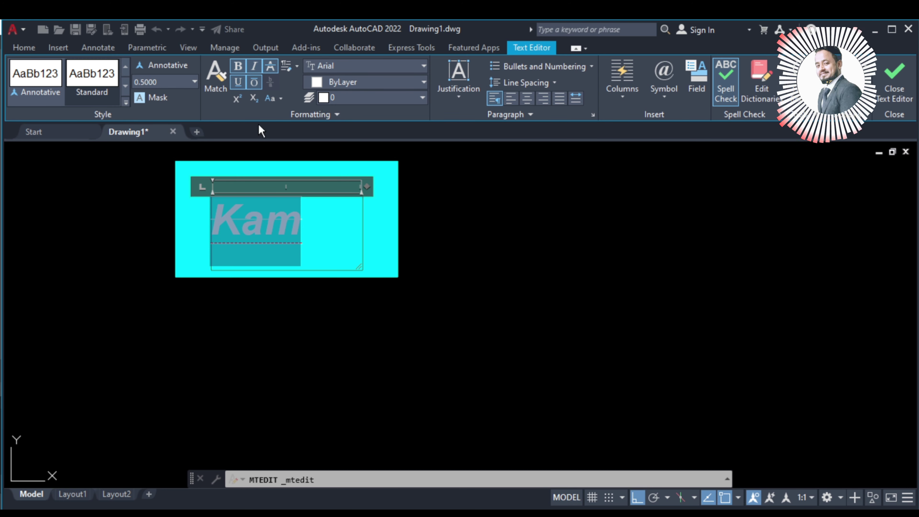
Set the Kam font to Blackadder ITC.
left_click(356, 67)
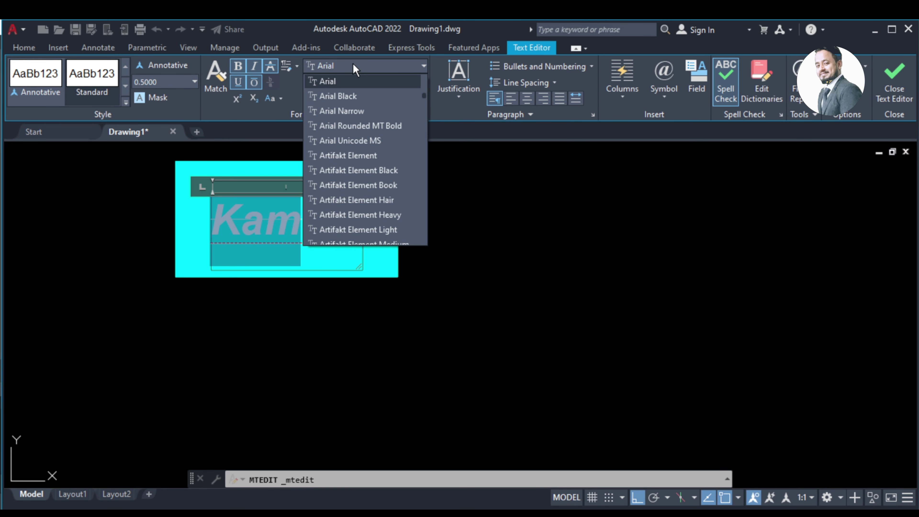
scroll(330, 197, "down", 2)
scroll(330, 199, "down", 2)
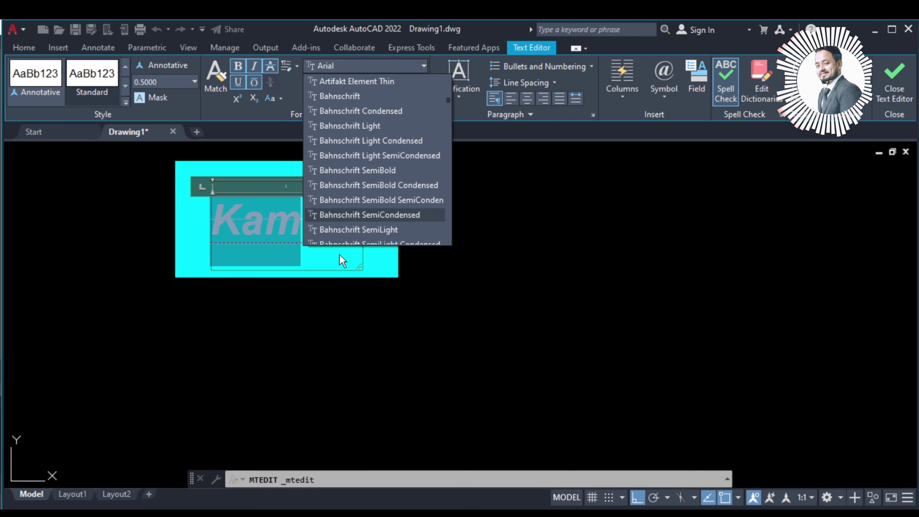
scroll(346, 203, "down", 3)
scroll(345, 208, "down", 1)
left_click(343, 229)
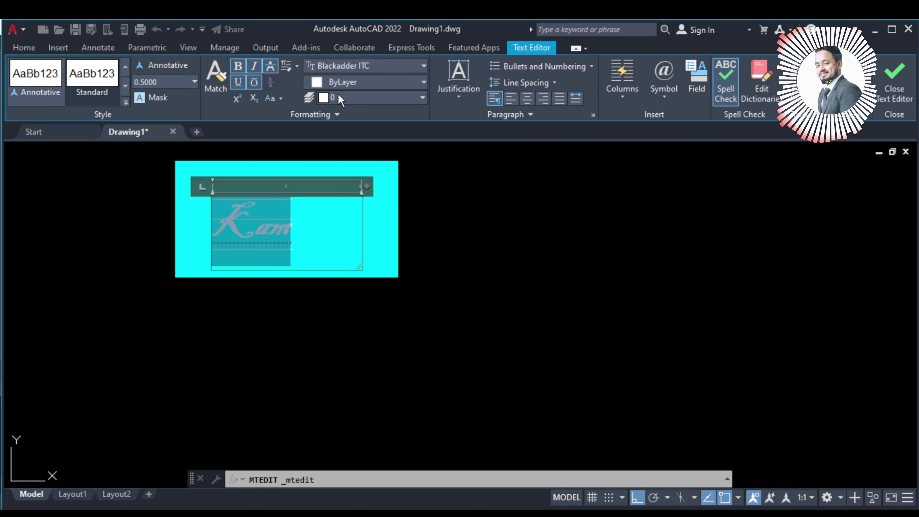
Colour Kam dark blue (41,49,137), keeping it on layer 0, and close the editor.
left_click(339, 81)
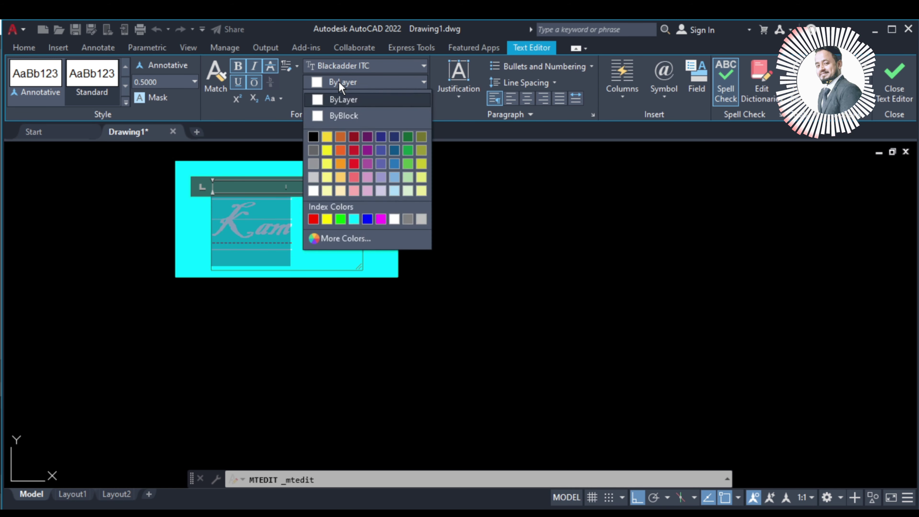
left_click(382, 133)
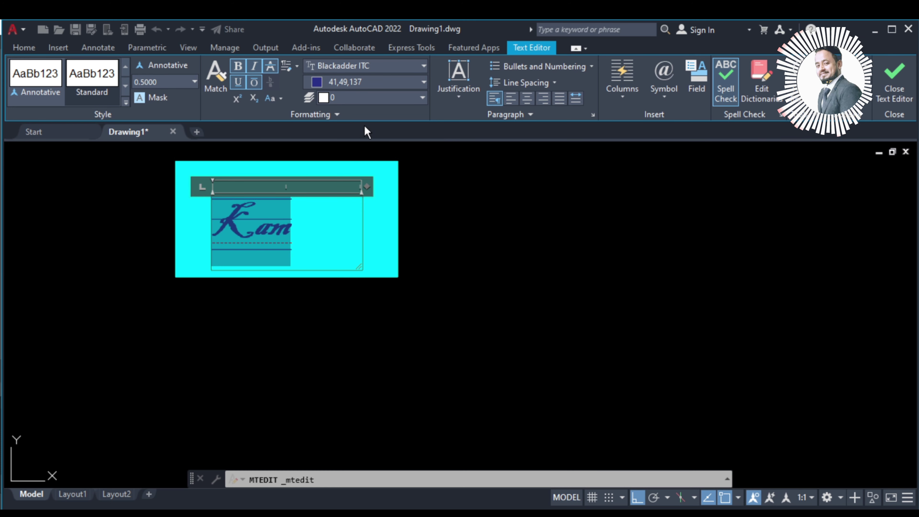
left_click(378, 105)
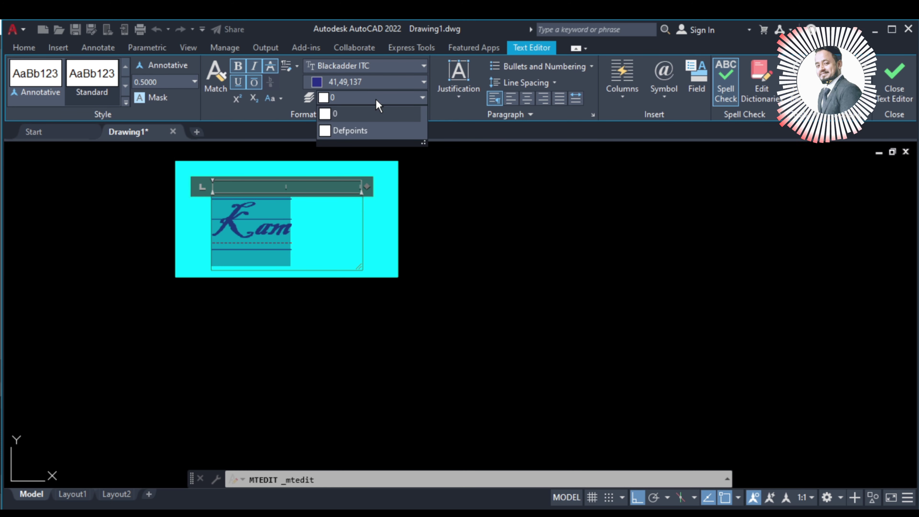
left_click(378, 105)
left_click(459, 301)
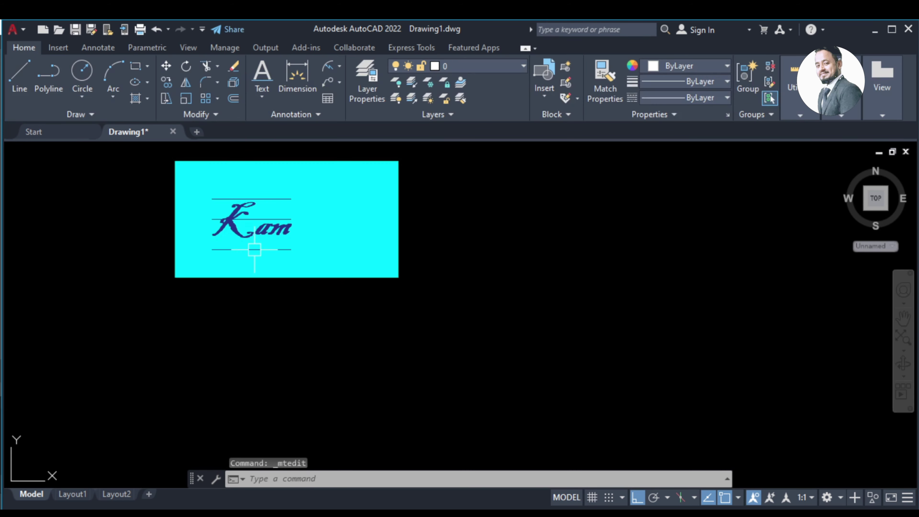
Justify the Kam text to Top Right, trying Top Center first.
left_click(307, 228)
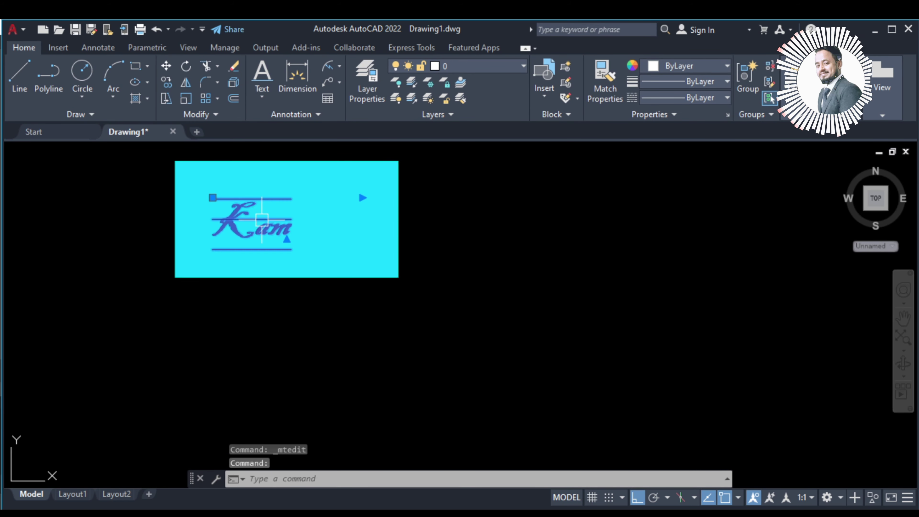
double_click(307, 228)
left_click_drag(307, 229, 192, 216)
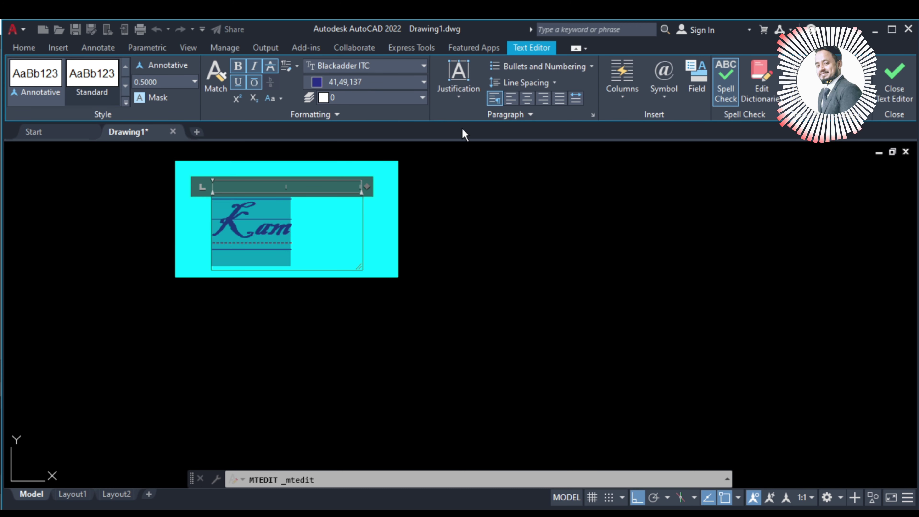
left_click(458, 97)
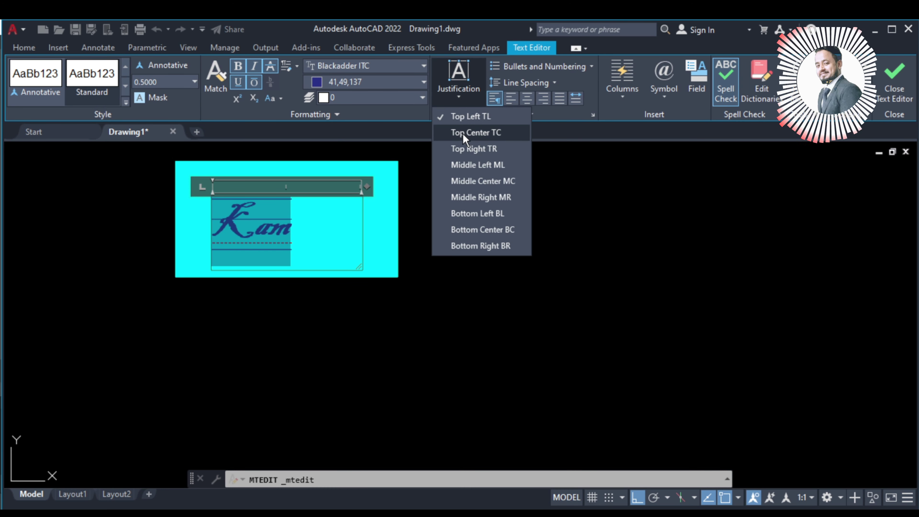
left_click(464, 134)
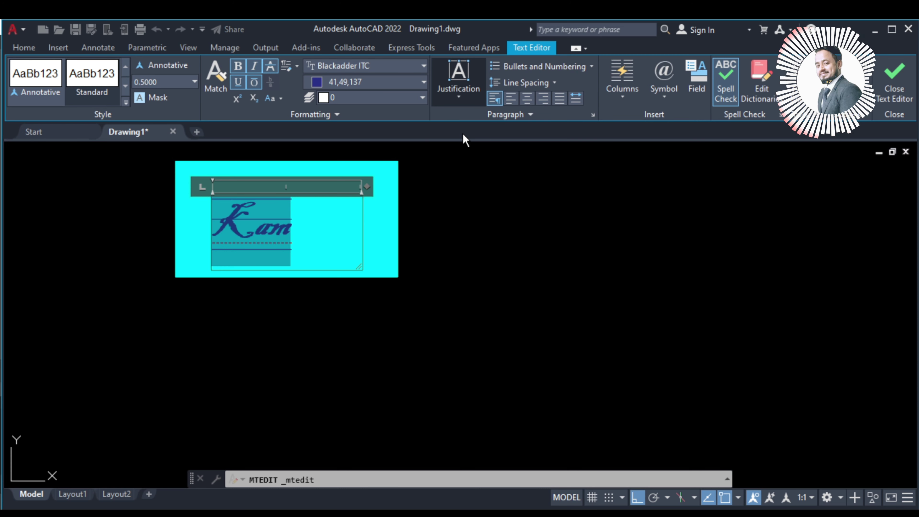
left_click(459, 97)
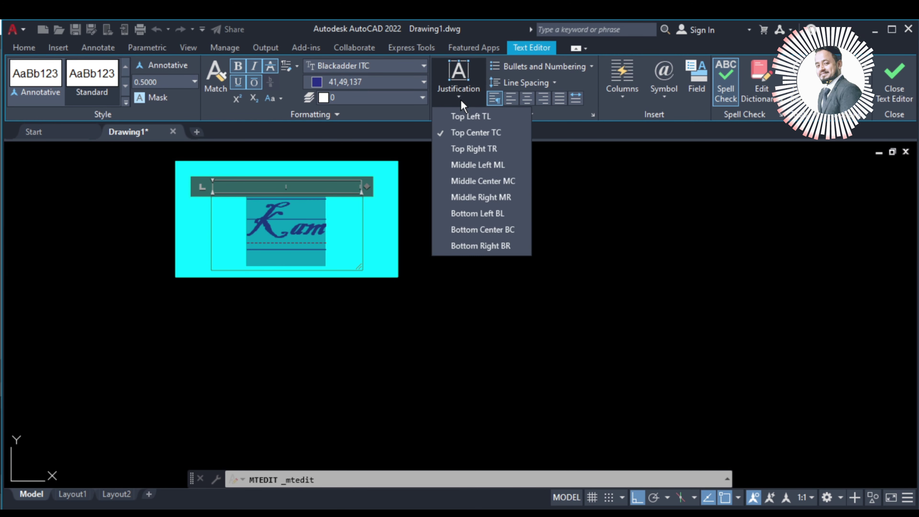
left_click(482, 152)
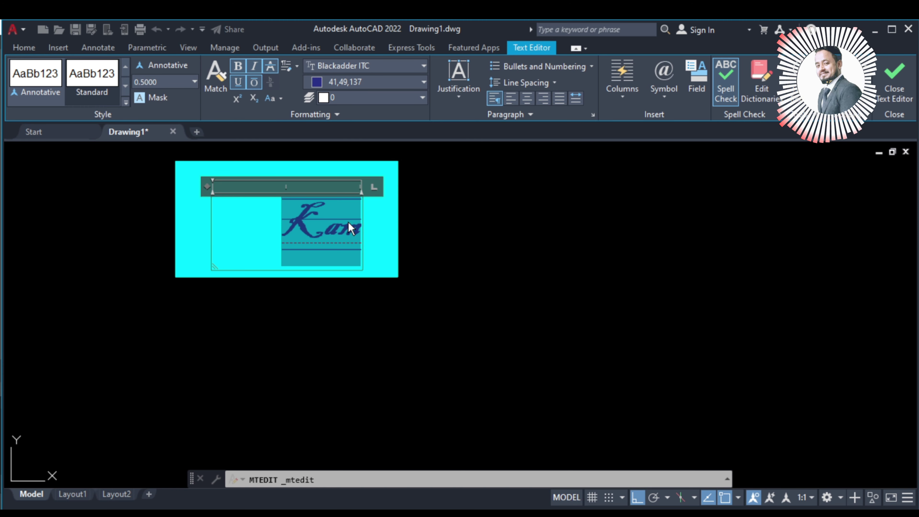
Check the Bullets and Line Spacing options, finish editing, and reselect the Kam text.
left_click(575, 76)
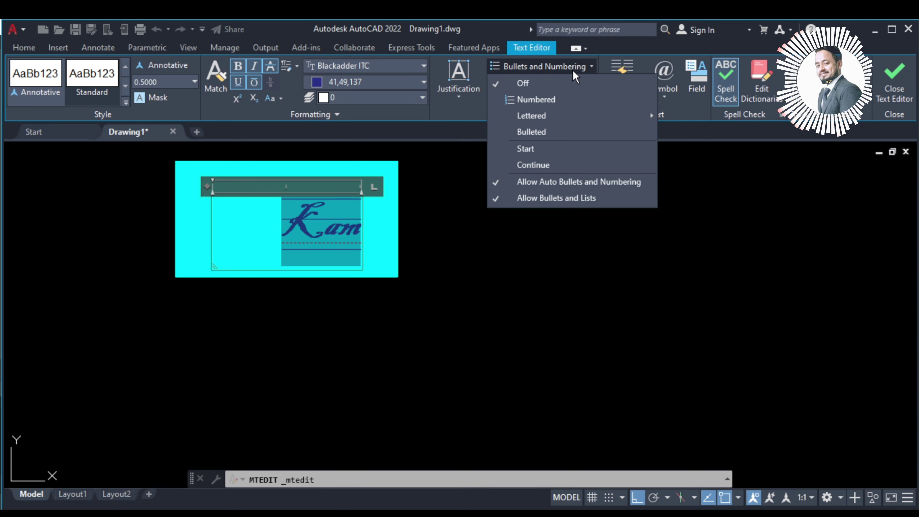
left_click(525, 106)
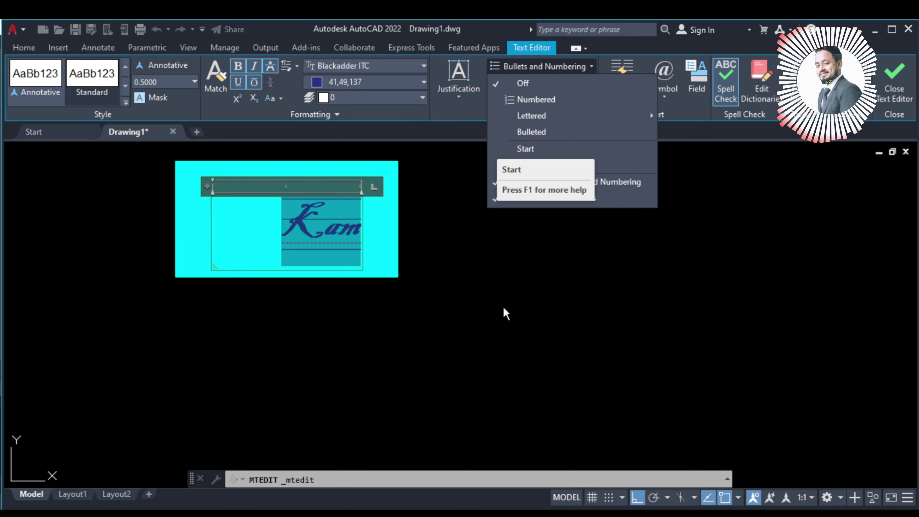
left_click(475, 260)
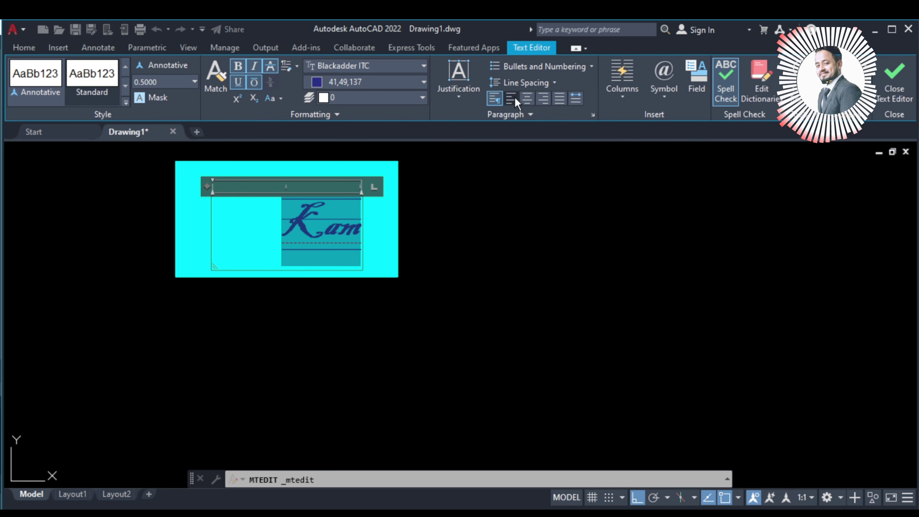
left_click(519, 86)
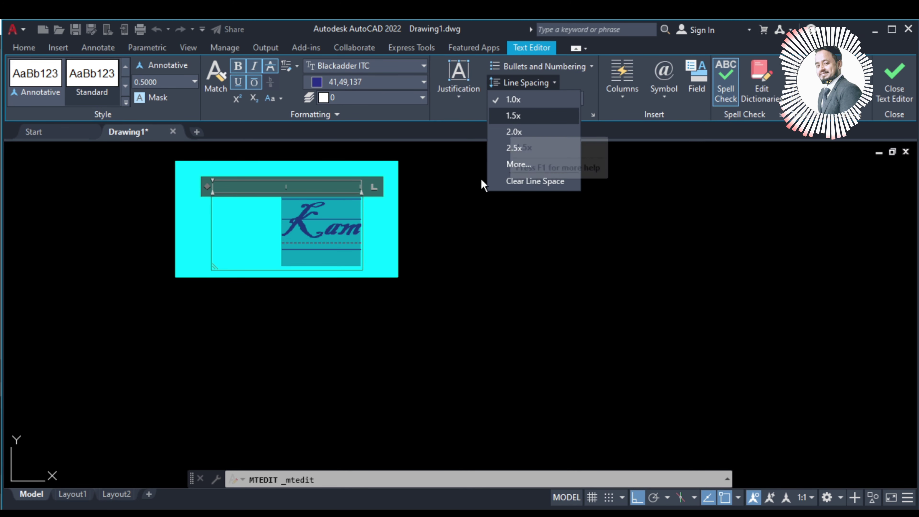
left_click(373, 226)
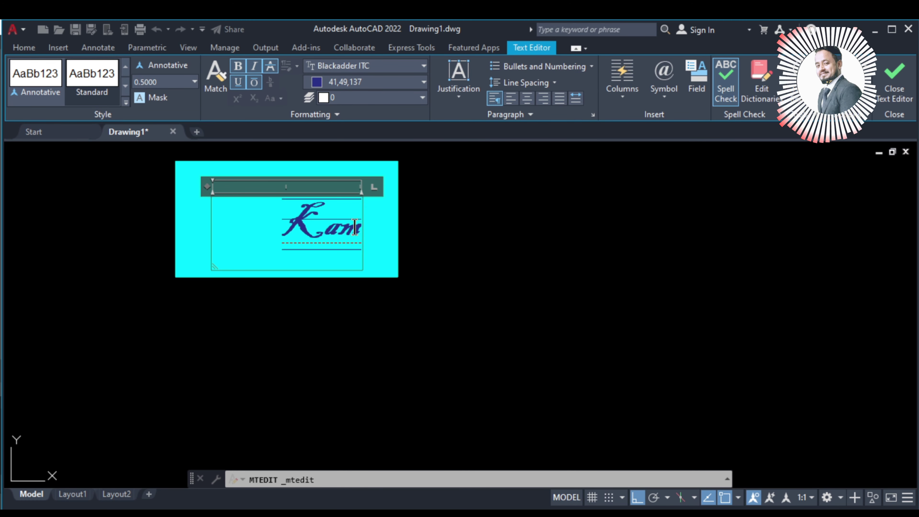
left_click(366, 243)
left_click(352, 219)
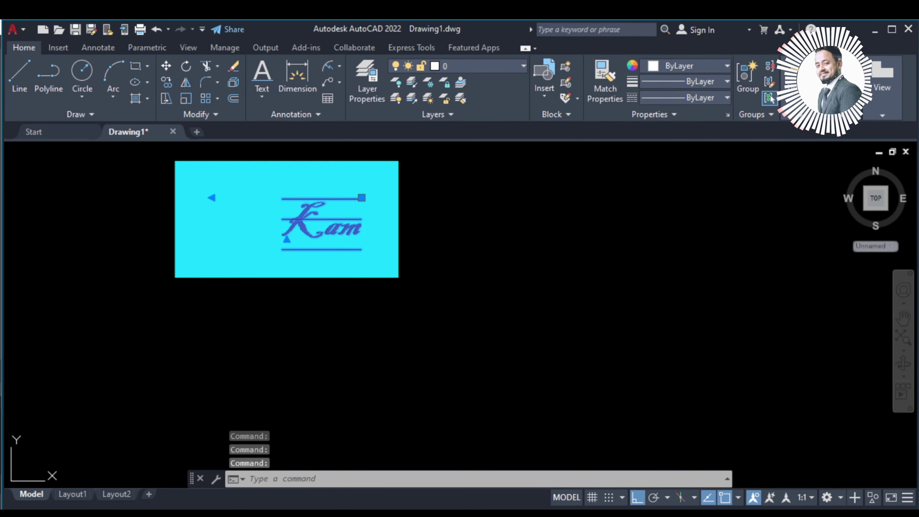
Add a second line 'dzyn' below Kam, then reselect the text and view Line Spacing.
double_click(361, 237)
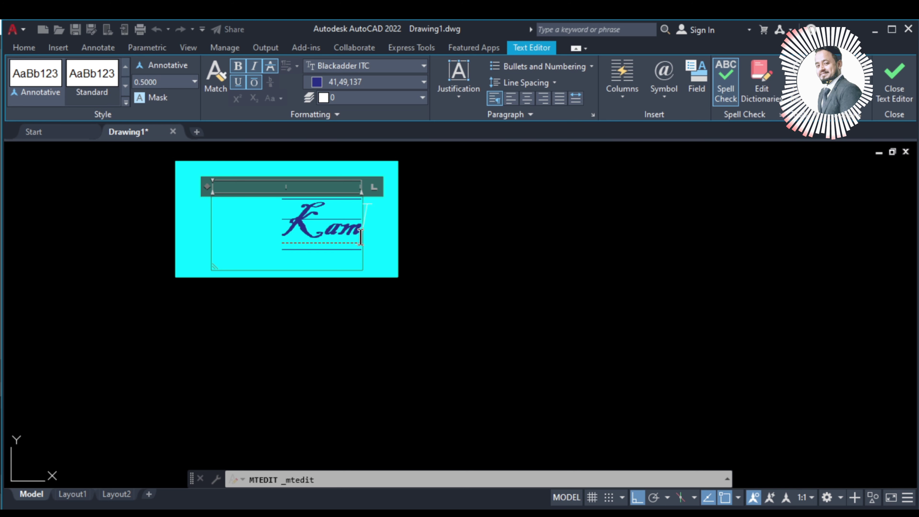
key("Return")
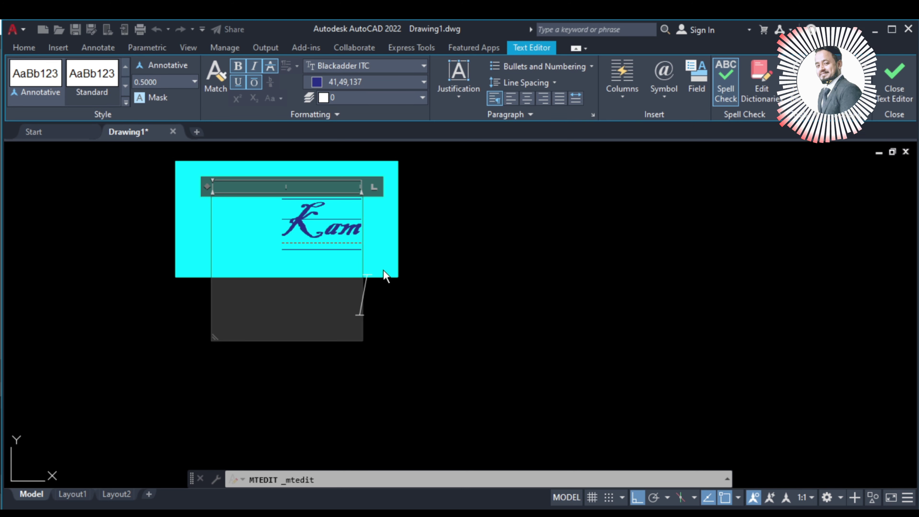
type("dzy")
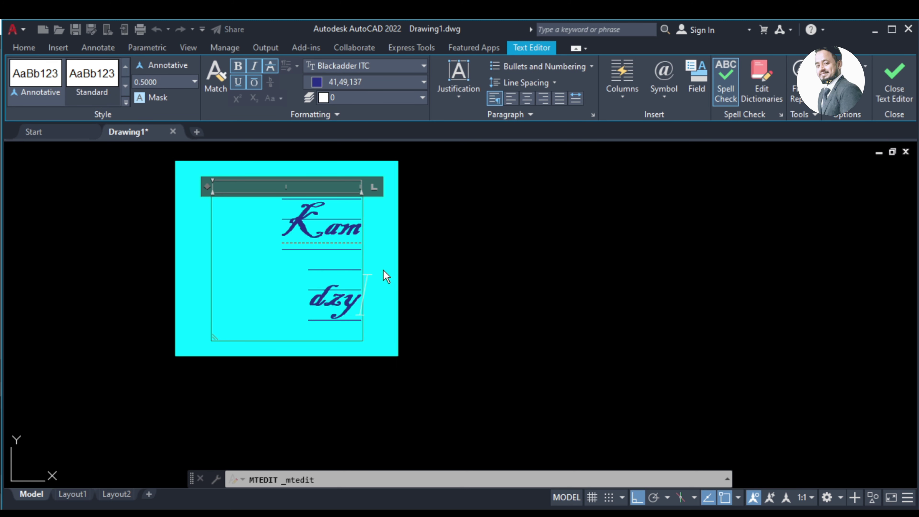
type("n")
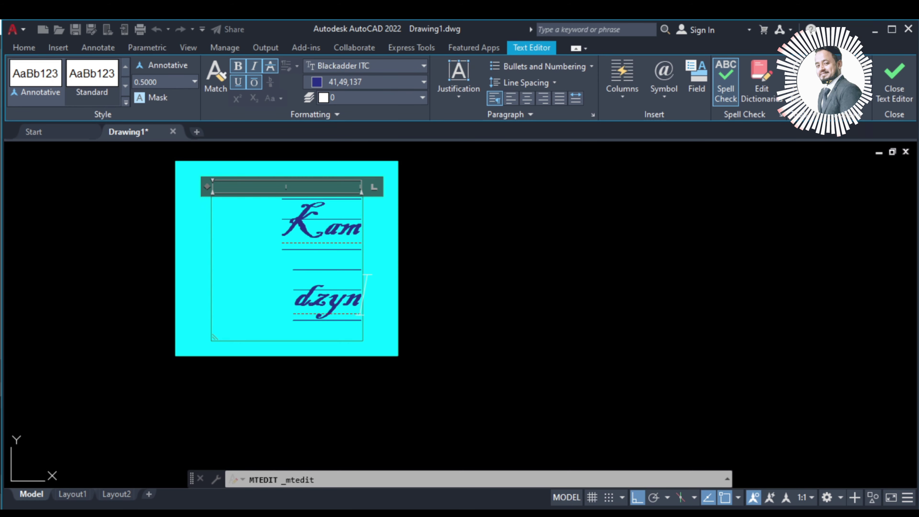
left_click(483, 283)
left_click(318, 201)
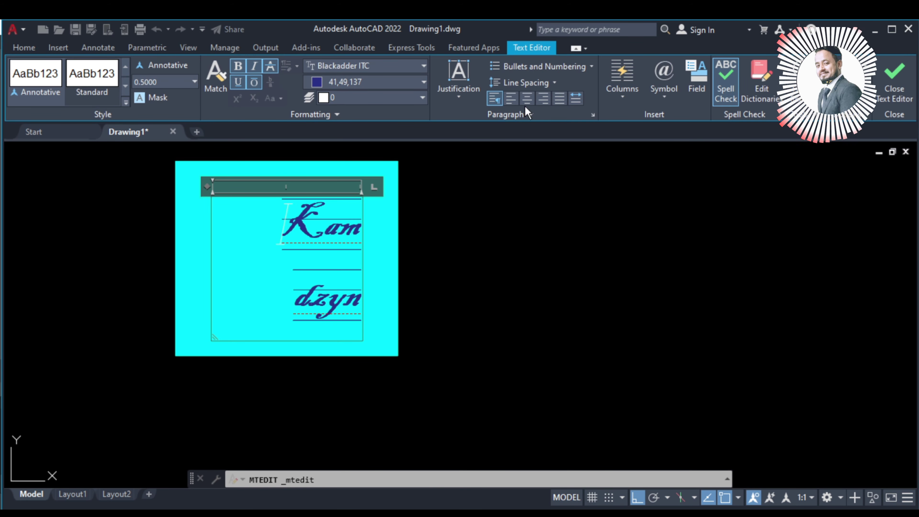
left_click(554, 83)
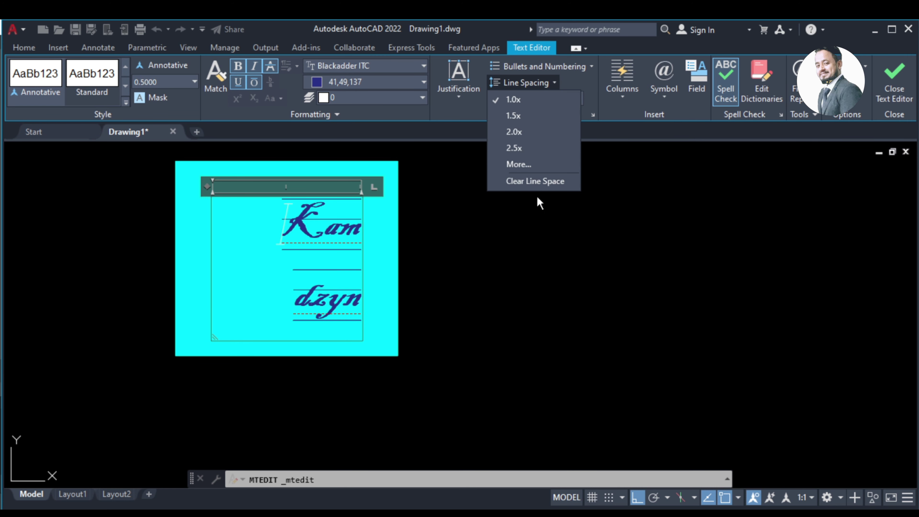
Apply Justify to the Kam and dzyn lines, after briefly centring Kam.
left_click(534, 186)
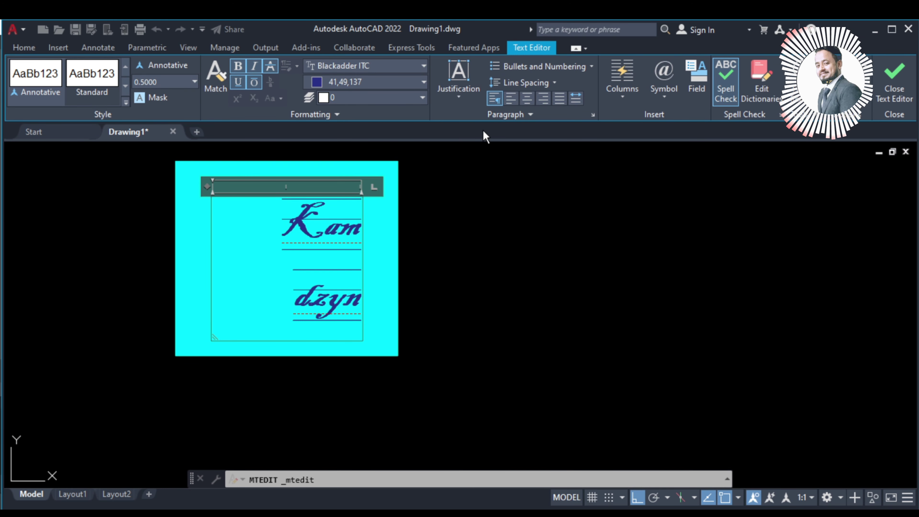
left_click(528, 99)
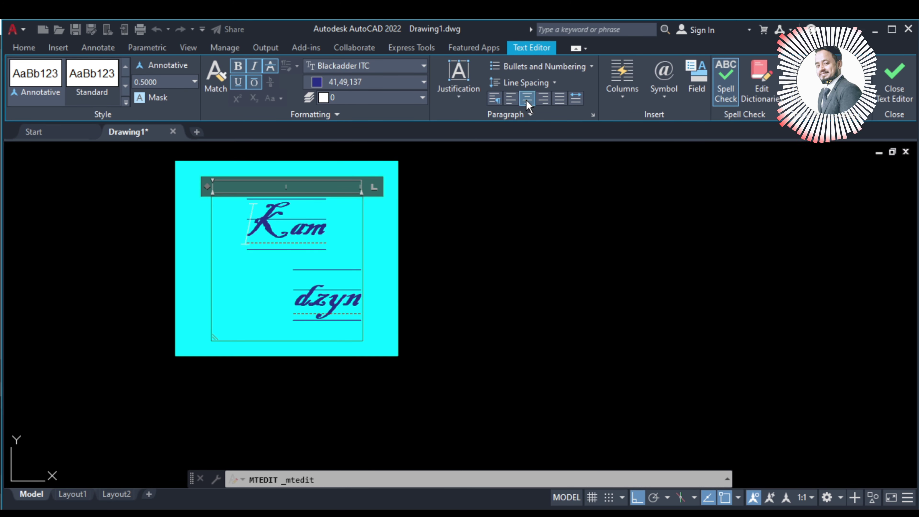
left_click(559, 98)
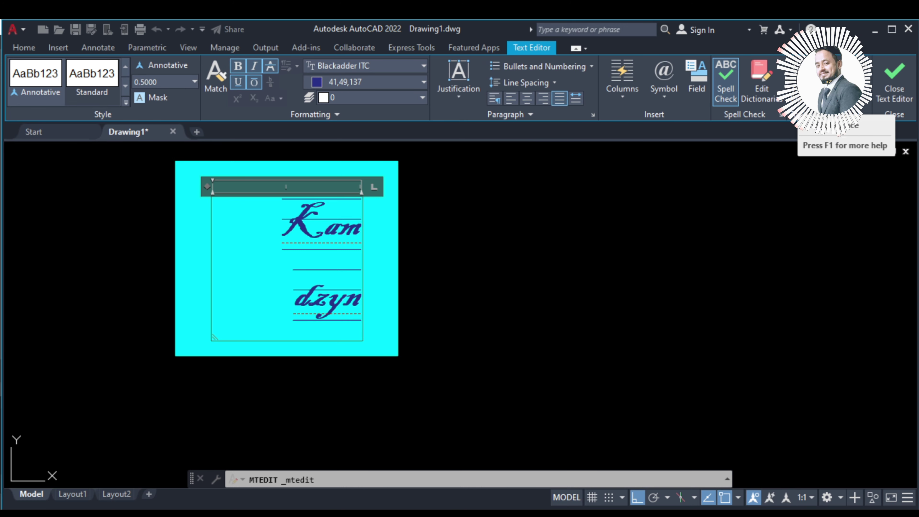
Look through the Field and Symbol lists without inserting anything.
left_click(694, 94)
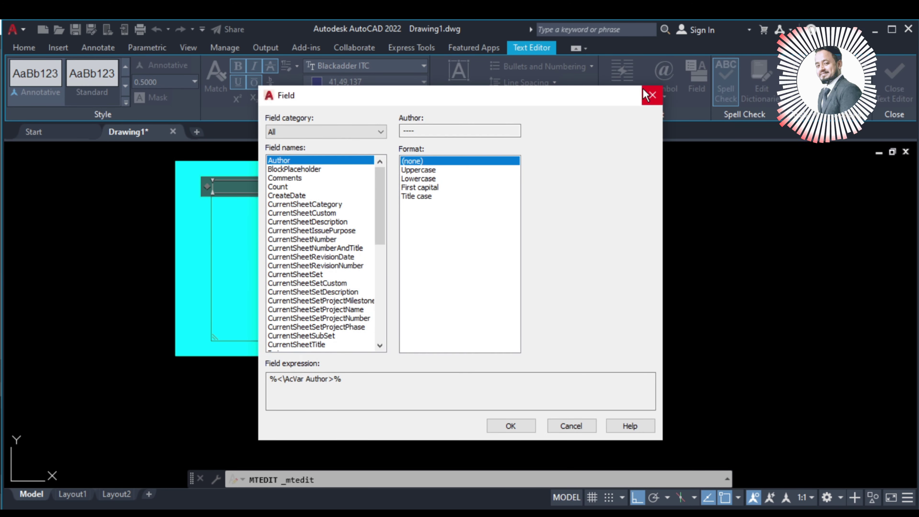
left_click(654, 93)
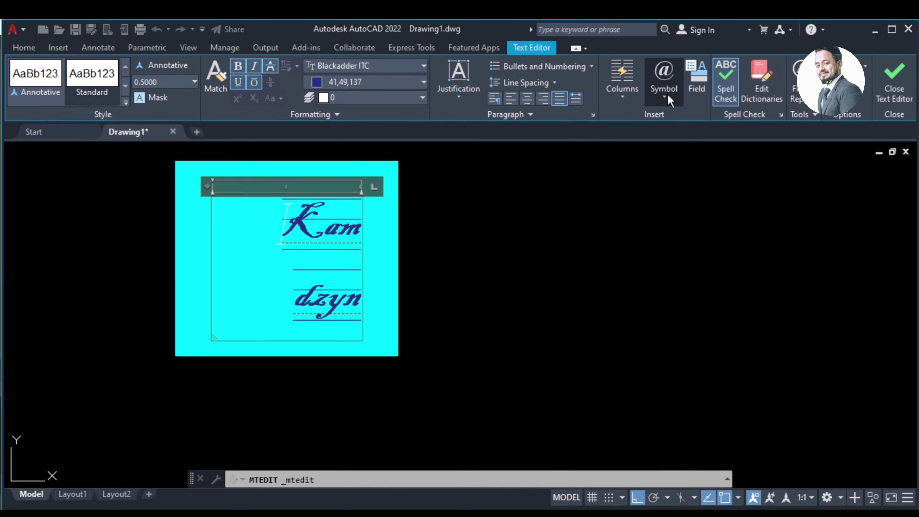
left_click(667, 95)
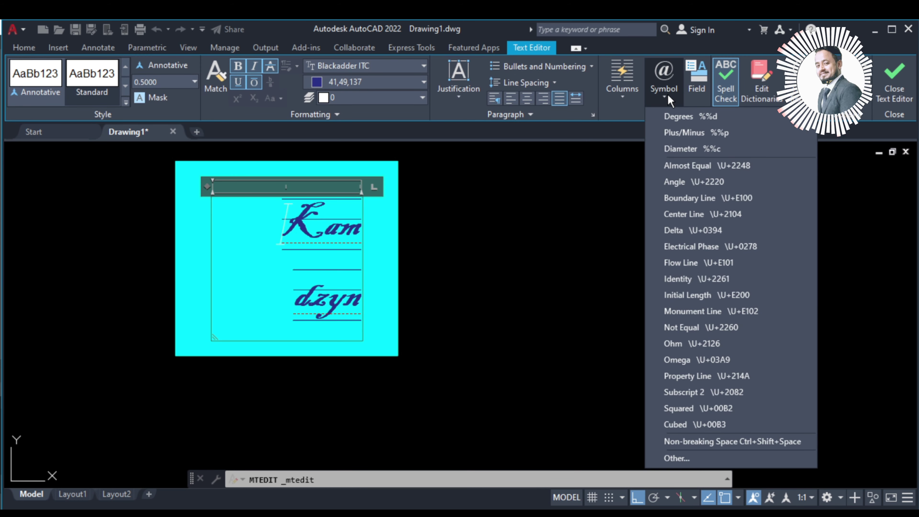
left_click(603, 221)
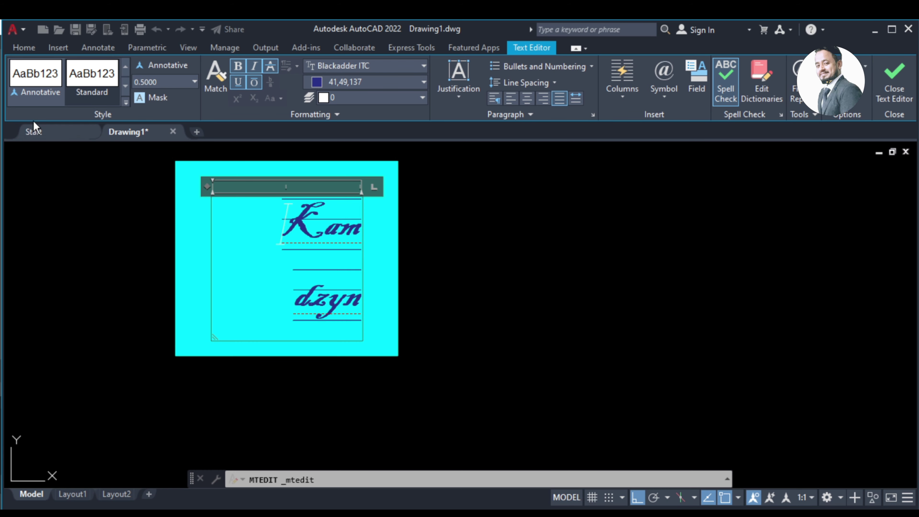
Apply the Annotative text style, decline switching back to Standard, and finish editing.
left_click(35, 92)
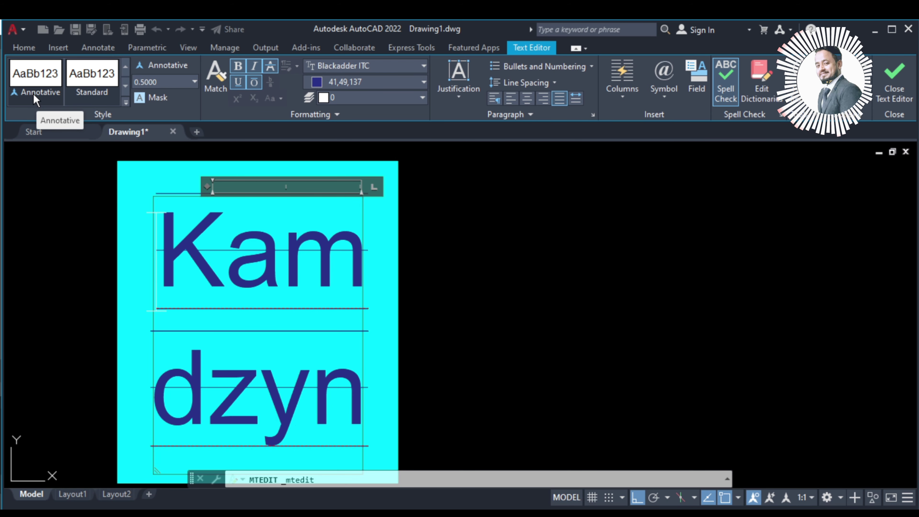
left_click(83, 96)
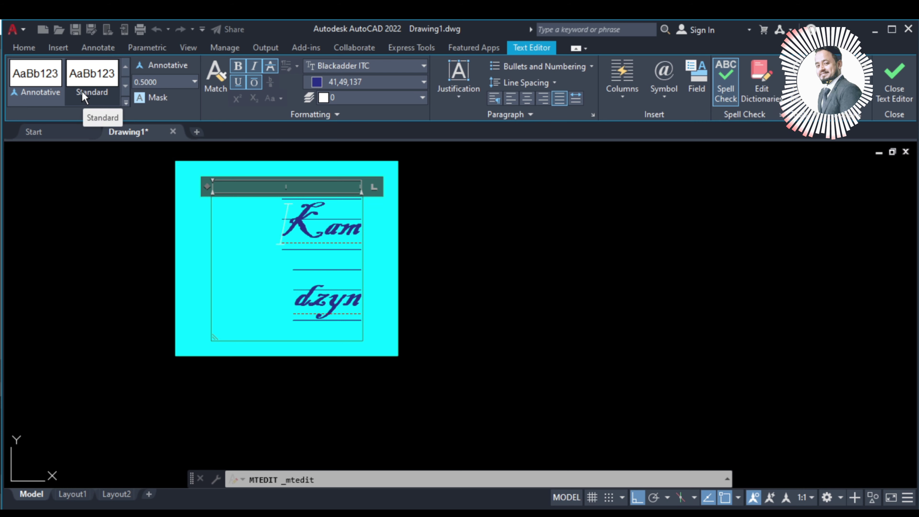
left_click(40, 92)
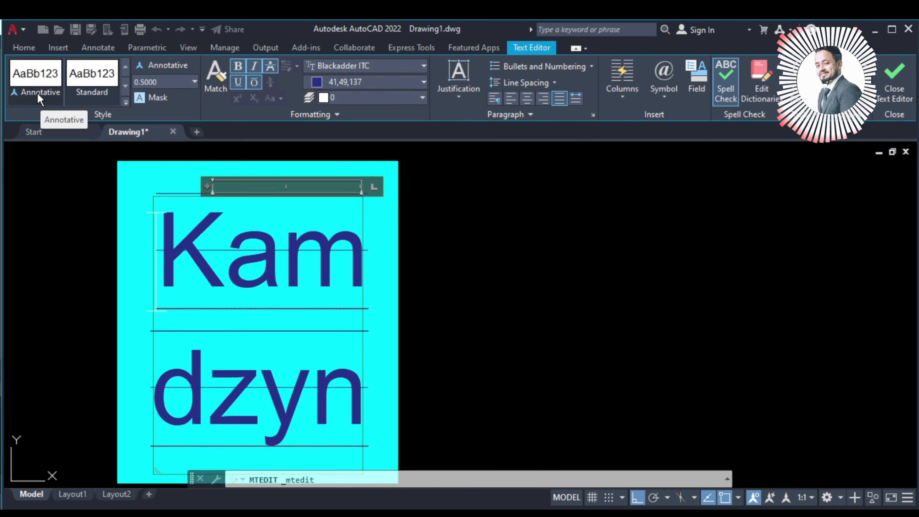
left_click(71, 91)
left_click(31, 95)
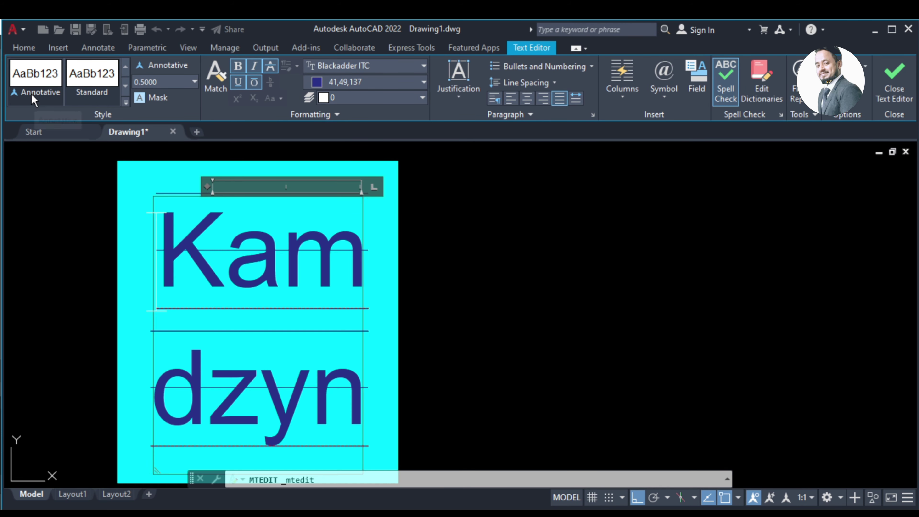
left_click(31, 93)
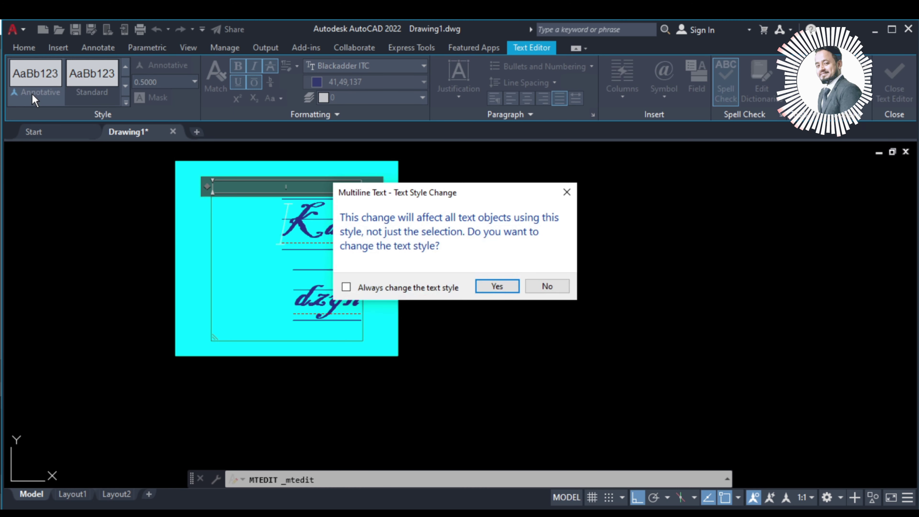
left_click(489, 287)
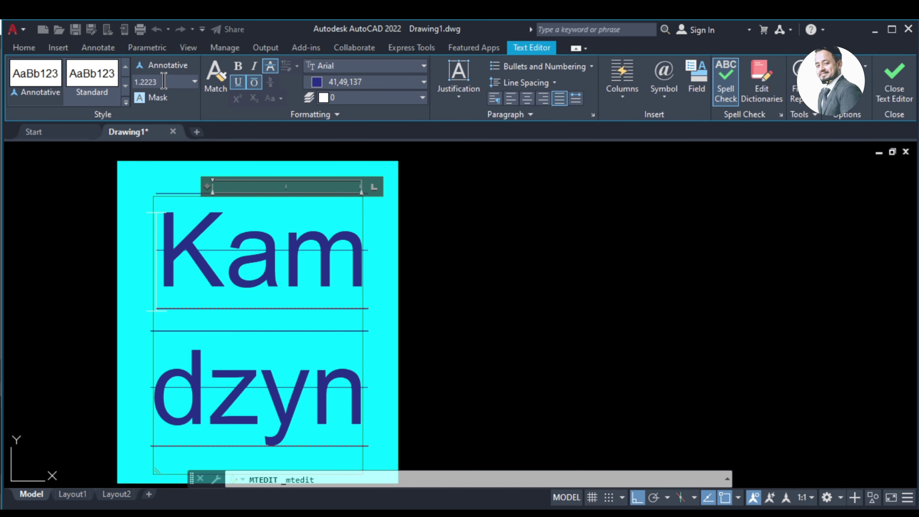
left_click(92, 87)
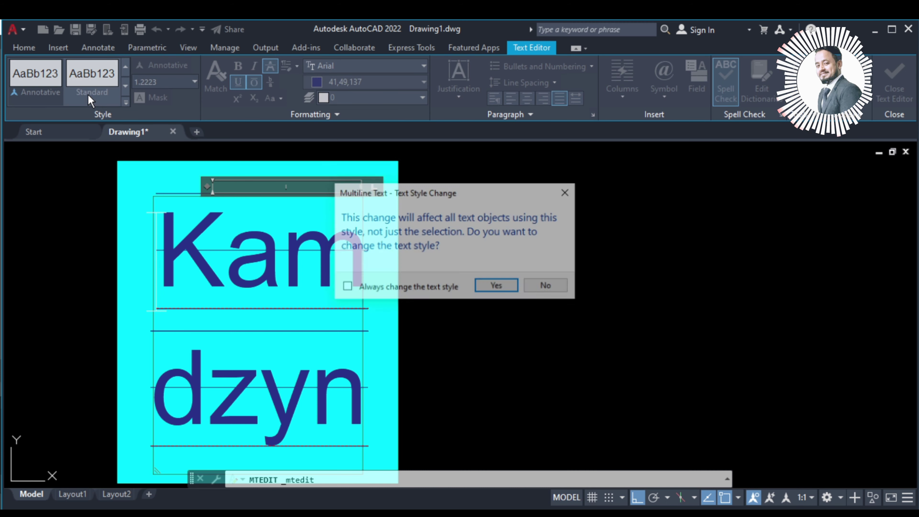
left_click(499, 286)
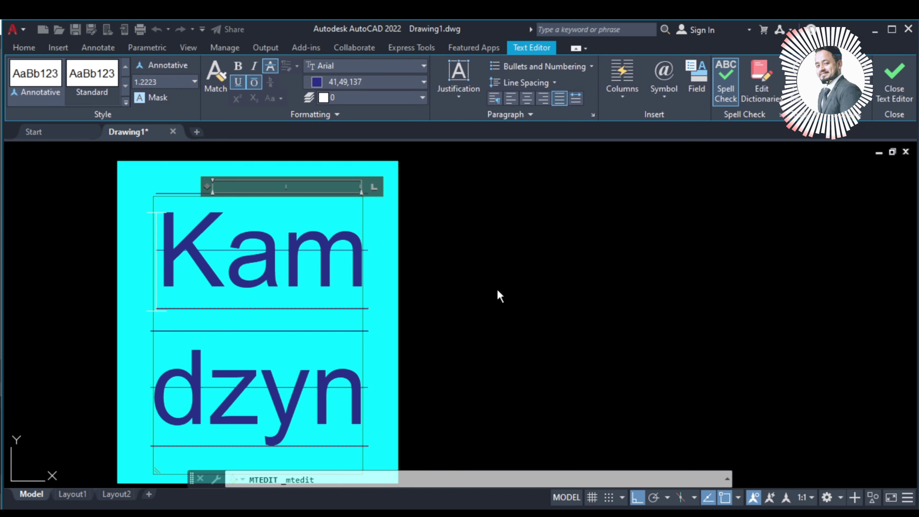
left_click(92, 87)
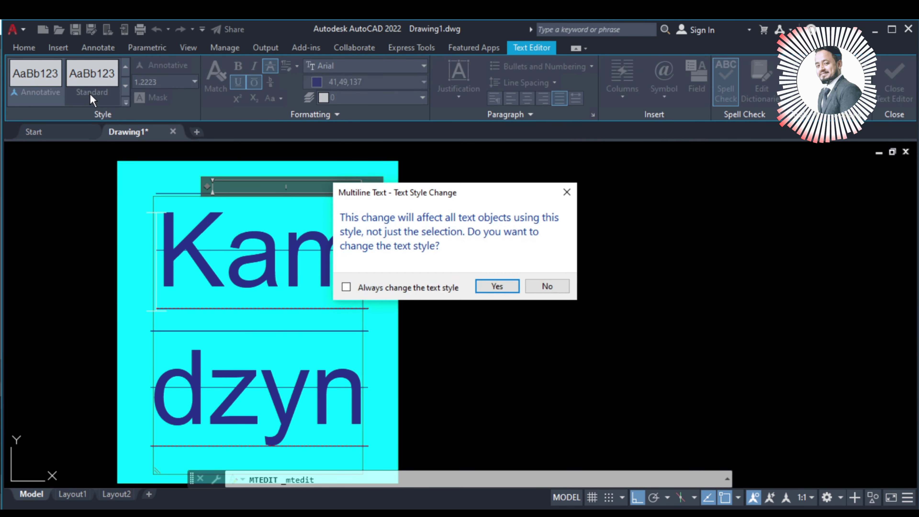
left_click(548, 286)
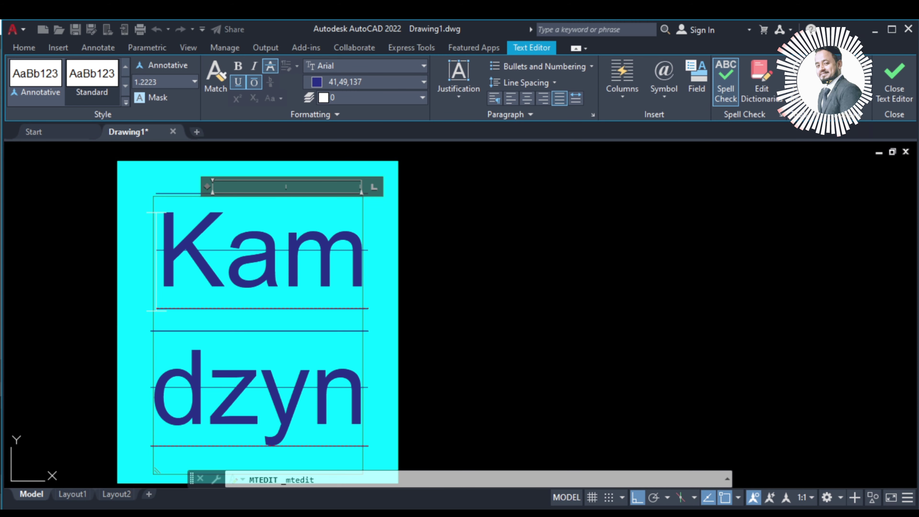
left_click(898, 108)
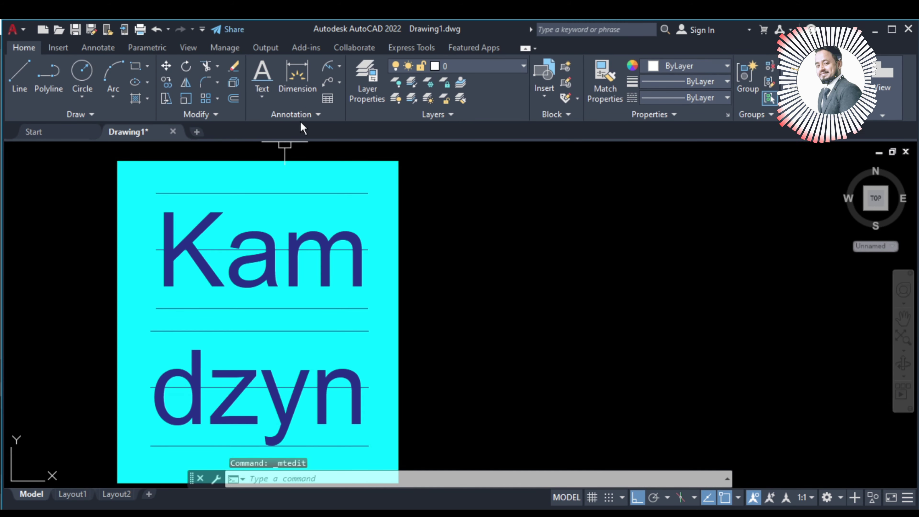
Set Annotative as the current style in the Text Style manager.
left_click(304, 115)
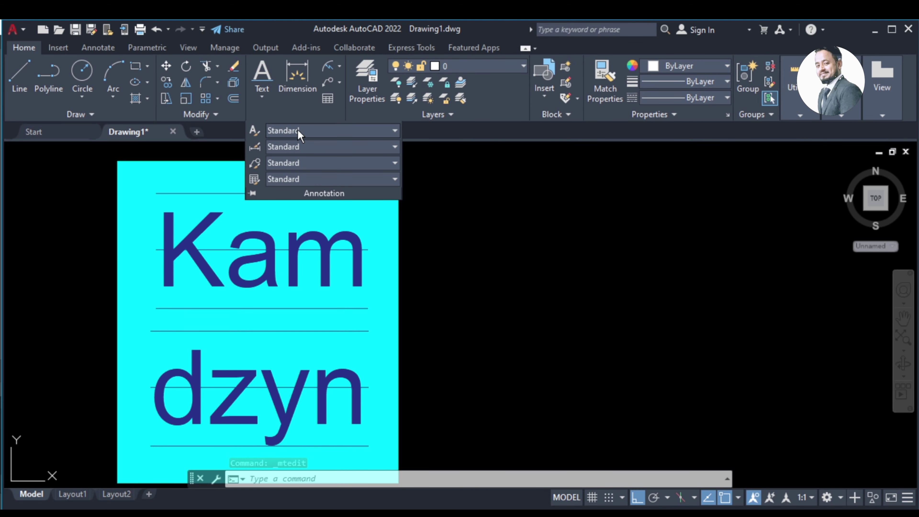
left_click(305, 130)
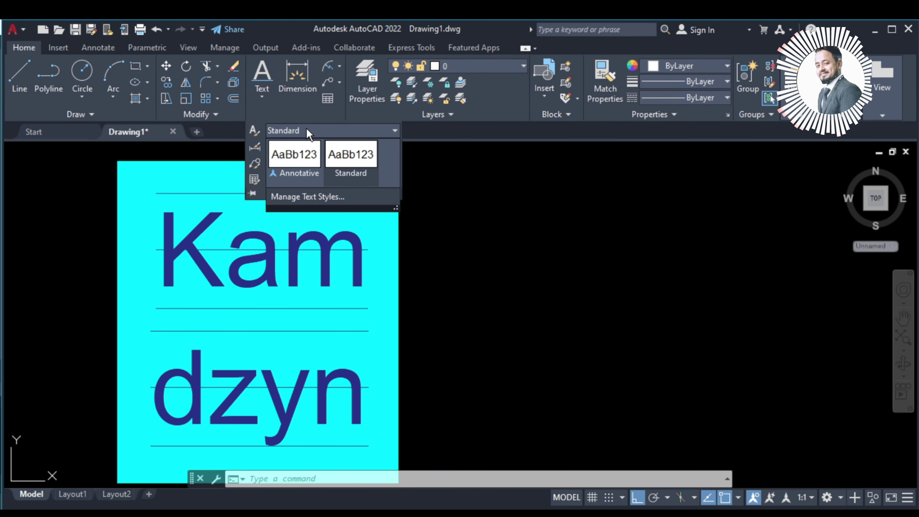
left_click(298, 196)
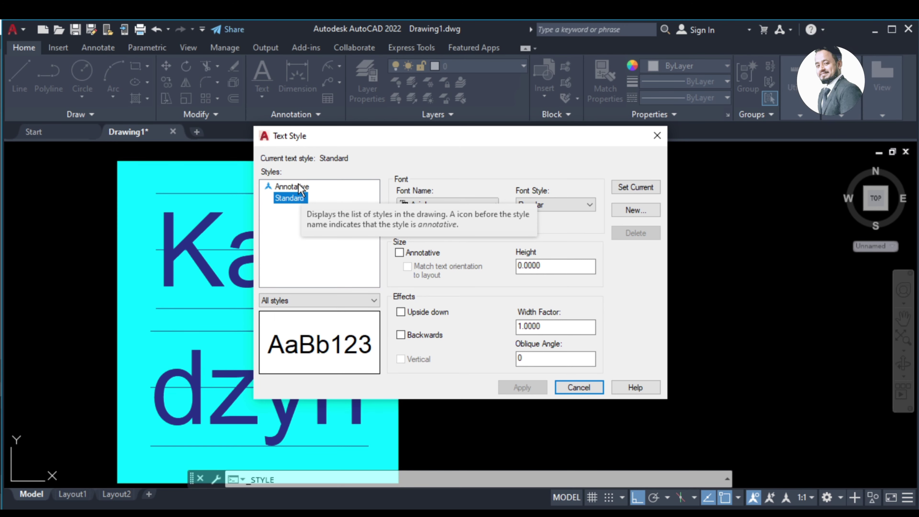
left_click(299, 187)
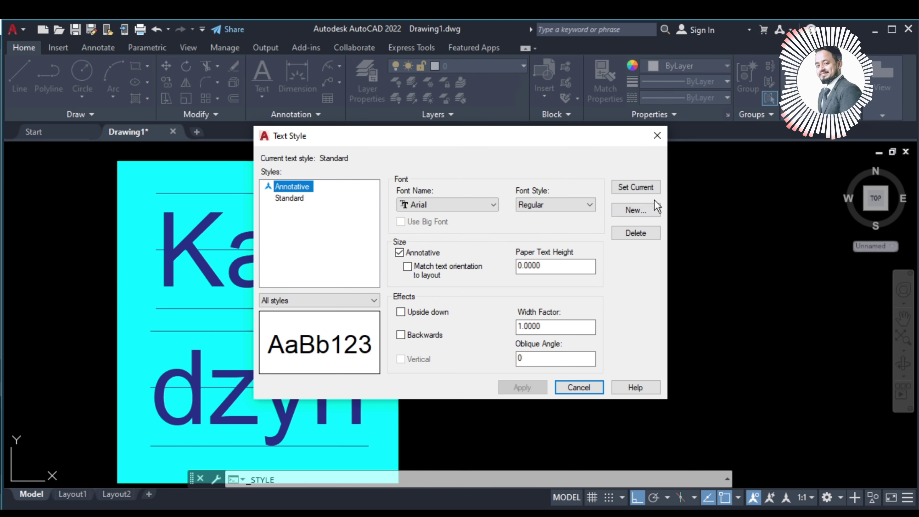
left_click(629, 186)
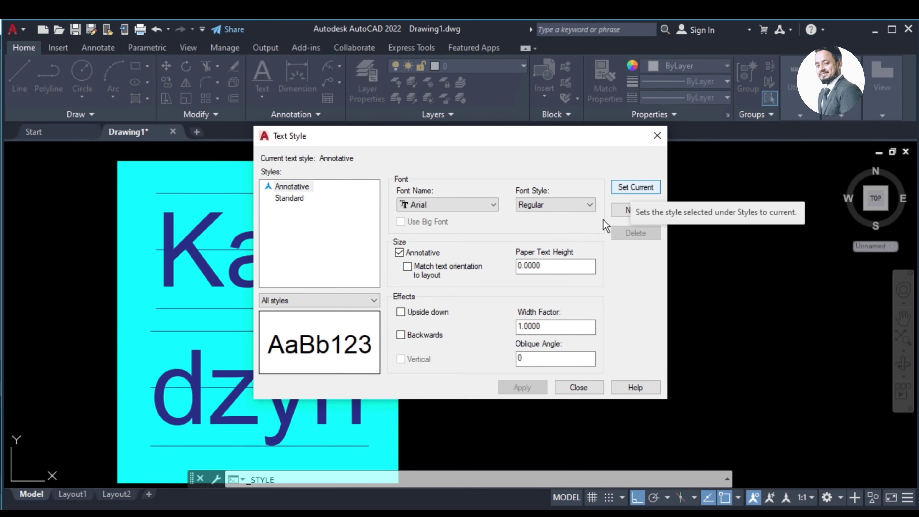
left_click(594, 391)
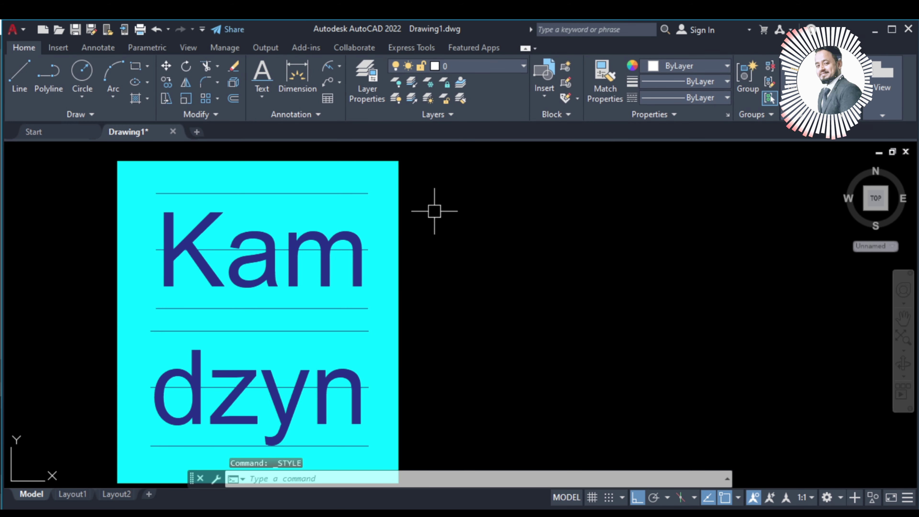
Select the two-line Kam dzyn multiline text object.
left_click(271, 270)
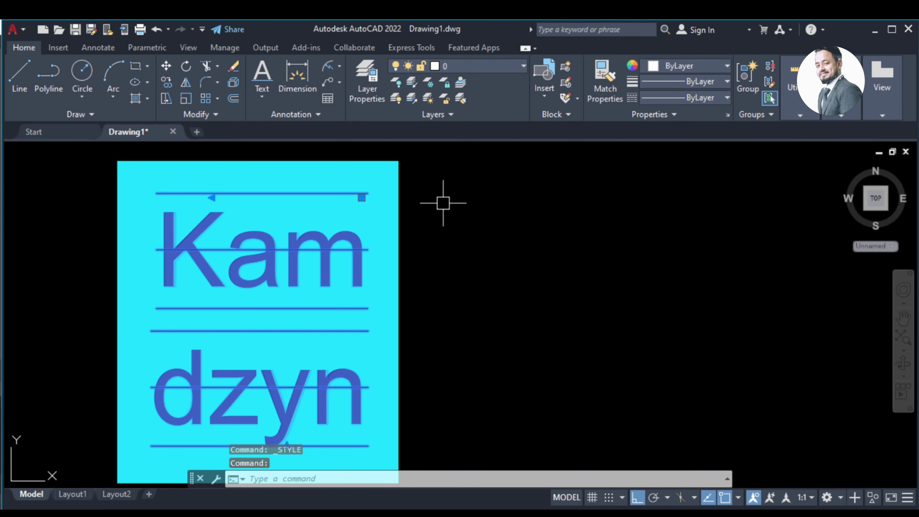
left_click(459, 200)
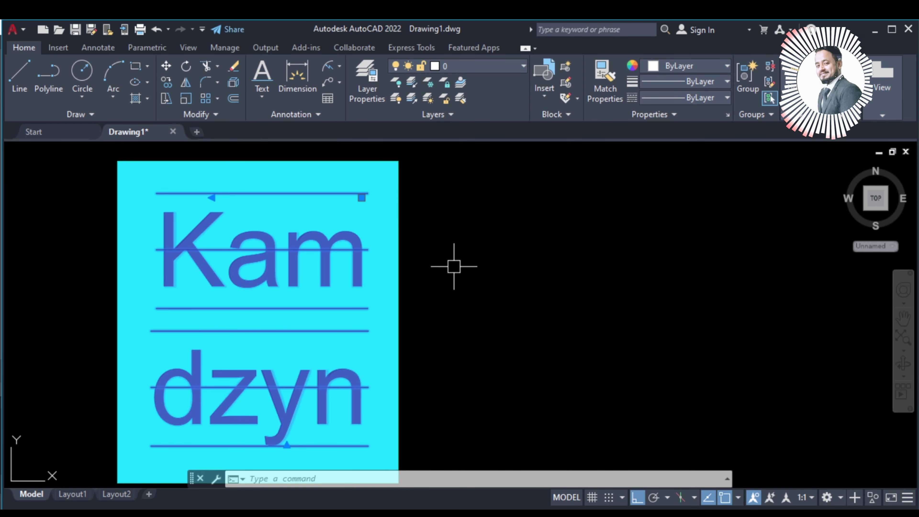
Frame the Kam dzyn text in view and delete it.
scroll(442, 251, "down", 2)
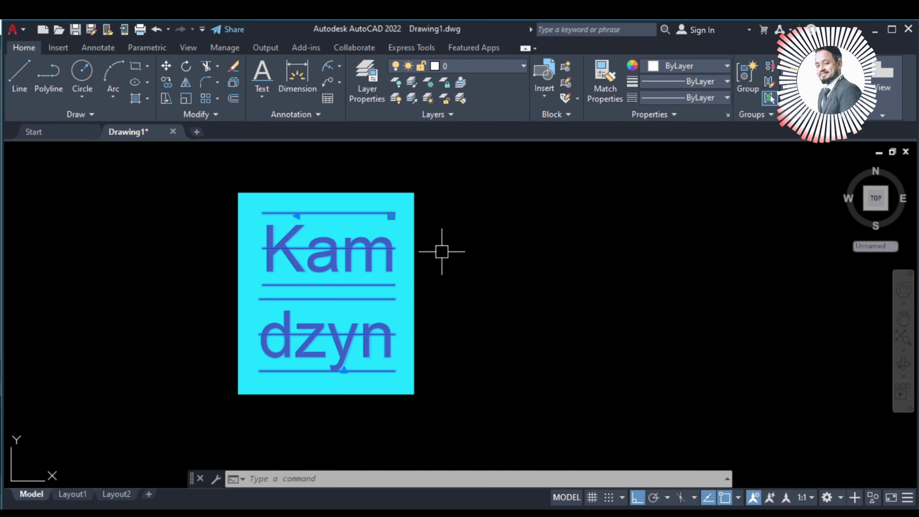
scroll(422, 231, "up", 2)
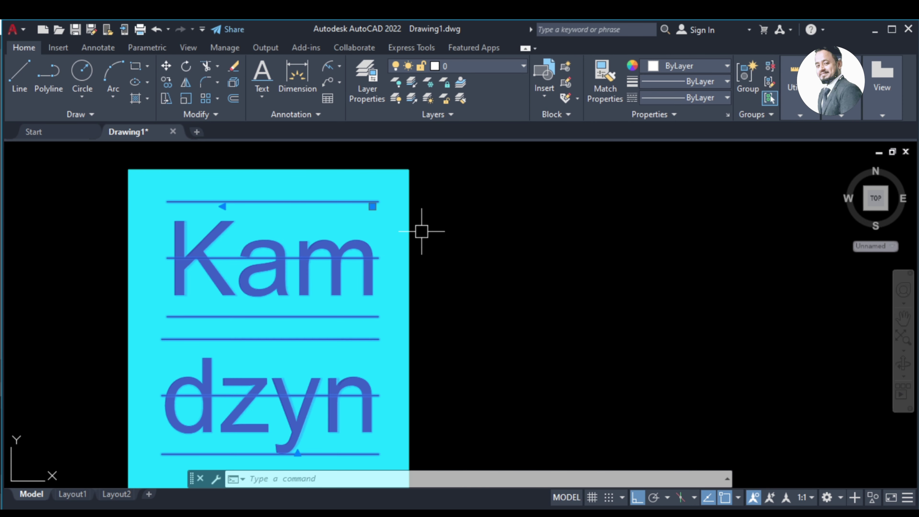
middle_click_drag(427, 215, 427, 189)
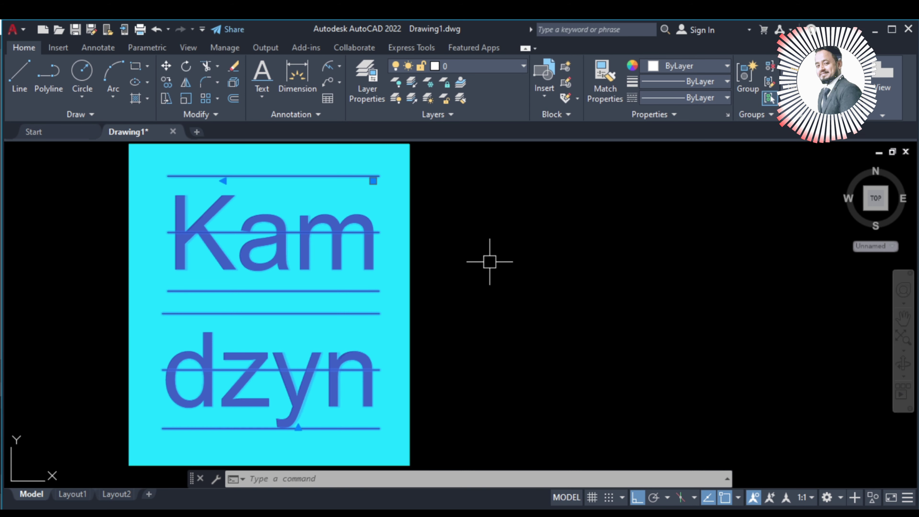
middle_click_drag(490, 260, 473, 262)
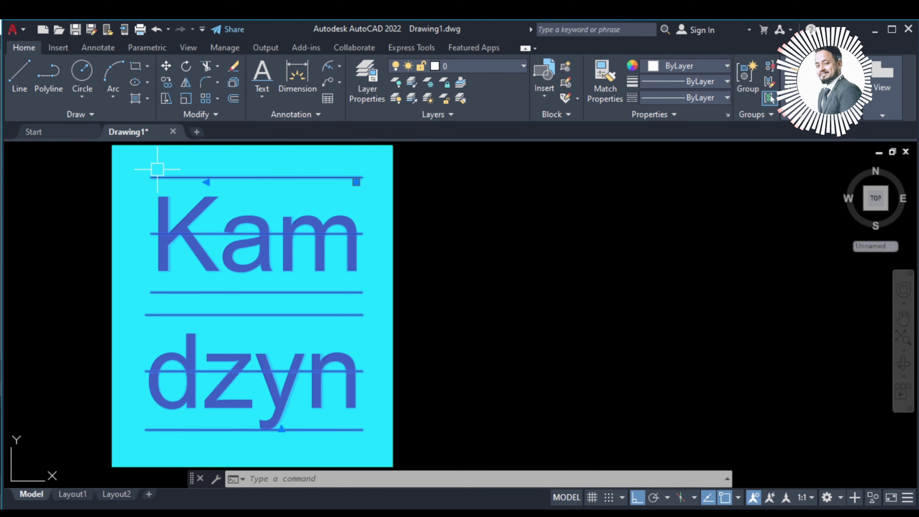
left_click(307, 115)
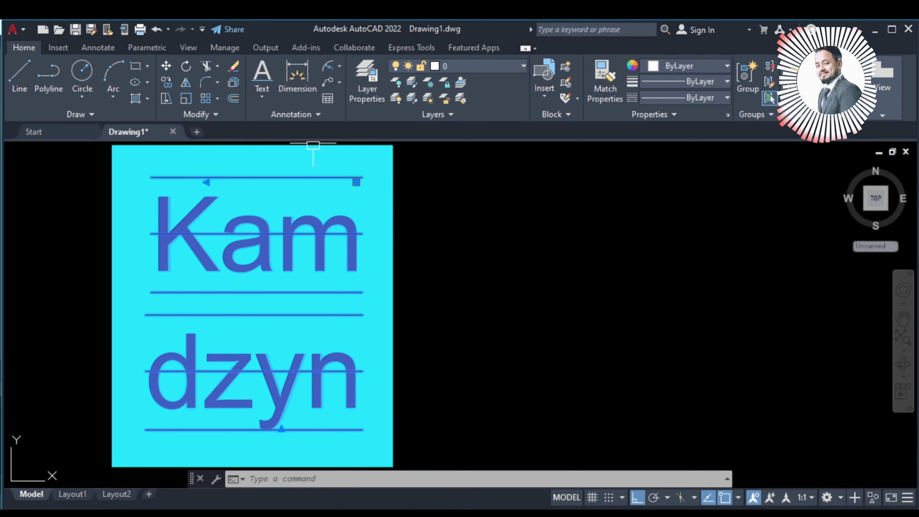
left_click(303, 116)
left_click(445, 202)
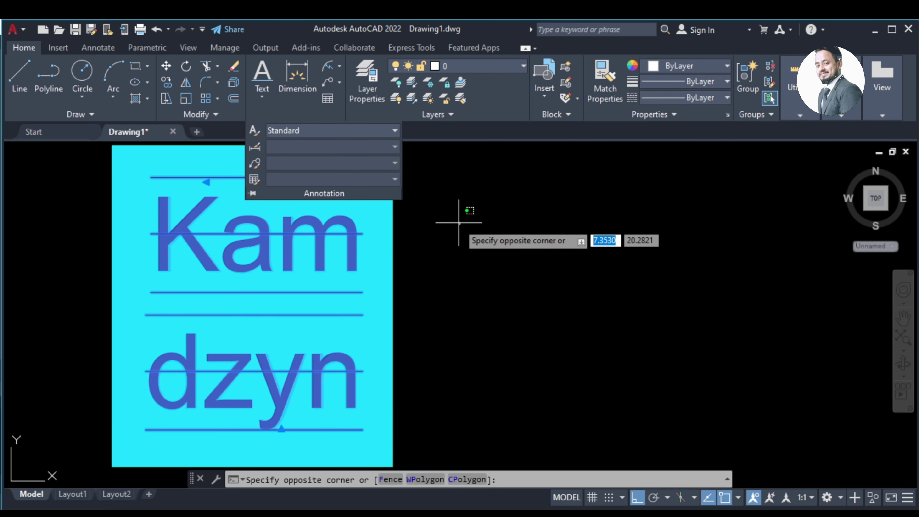
key("Escape")
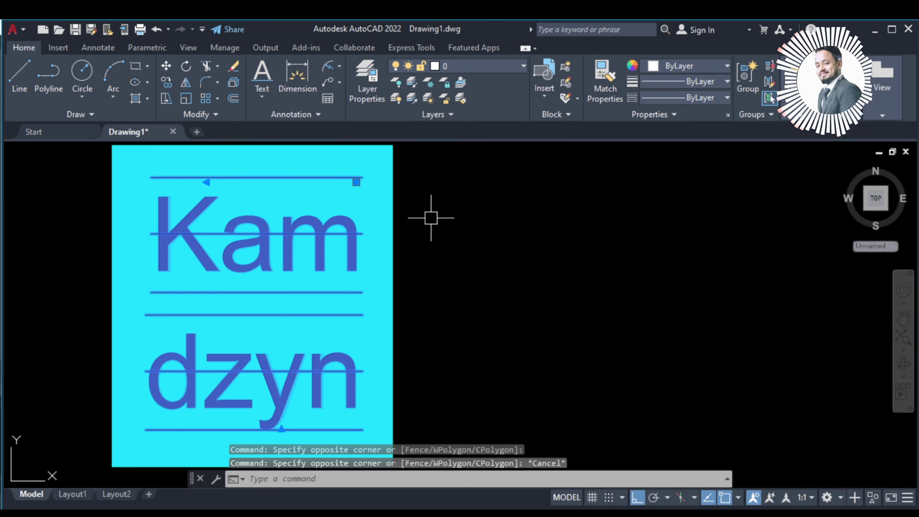
key("Delete")
Make Standard the current text style from the Annotation panel dropdown.
left_click(296, 117)
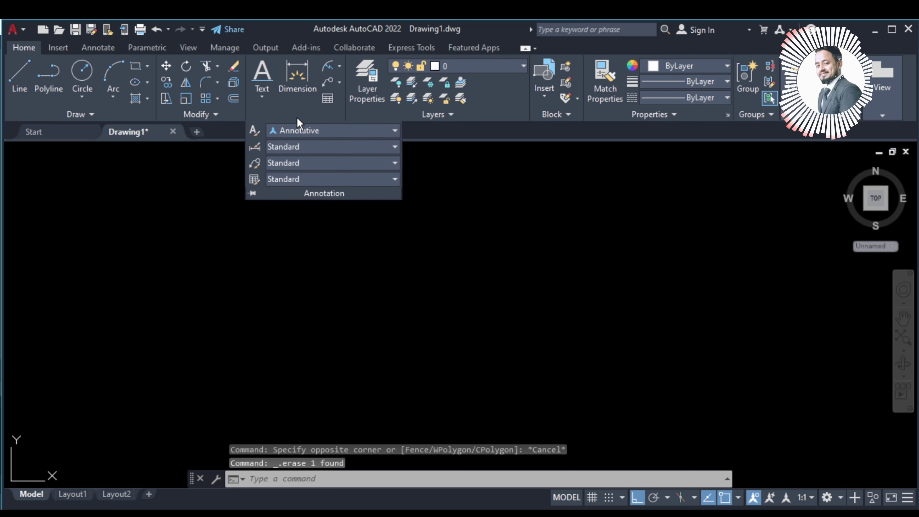
left_click(311, 131)
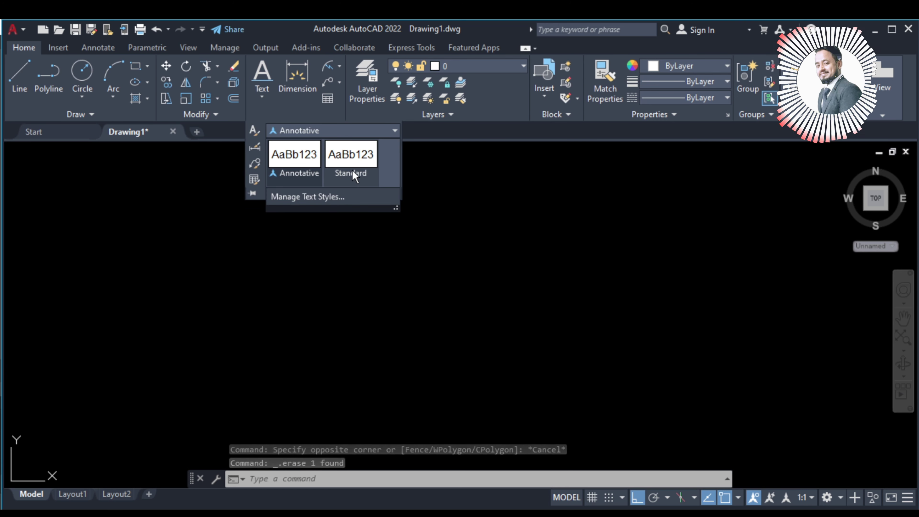
left_click(352, 169)
left_click(348, 227)
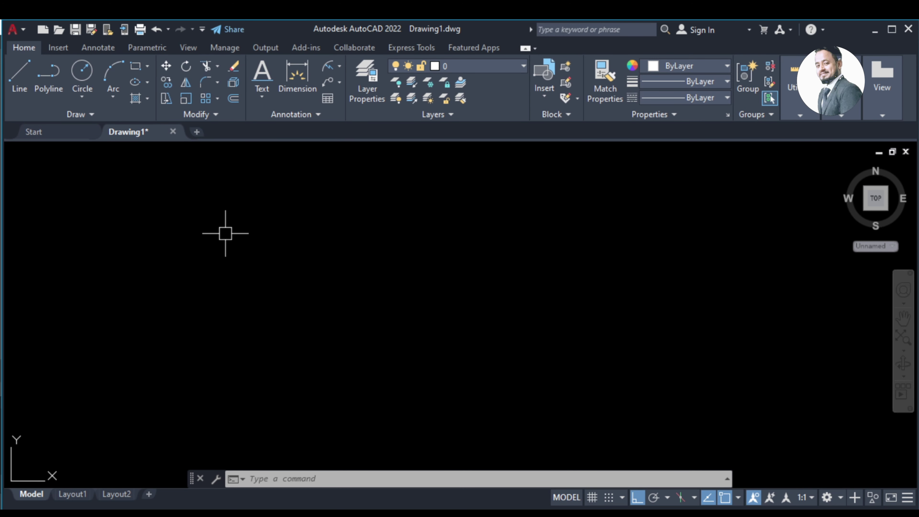
type("c")
Draw a small circle with a rectangle beside it.
key("Return")
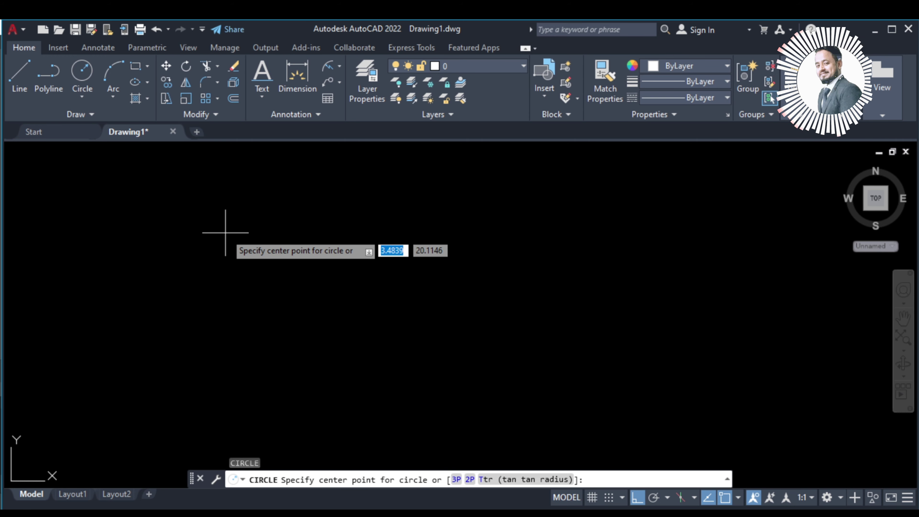
left_click(226, 234)
left_click(277, 317)
type("rec")
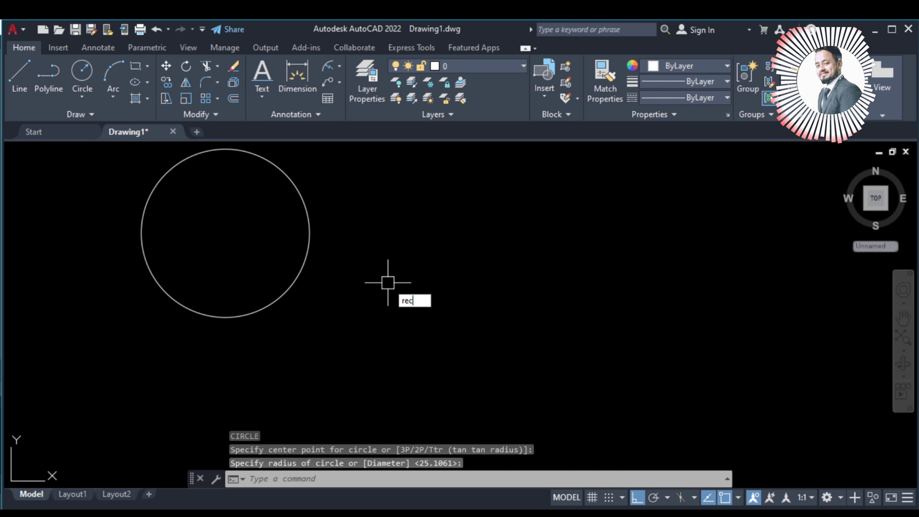
key("Return")
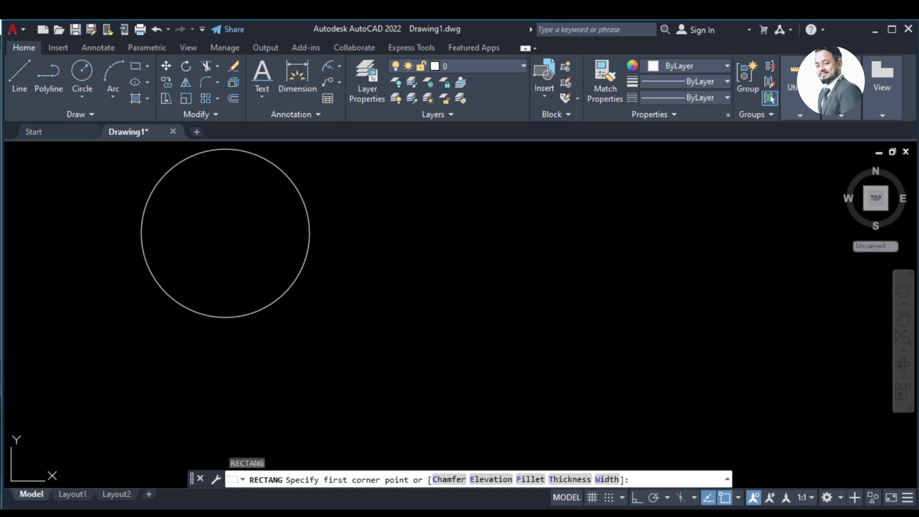
left_click(386, 200)
left_click(581, 302)
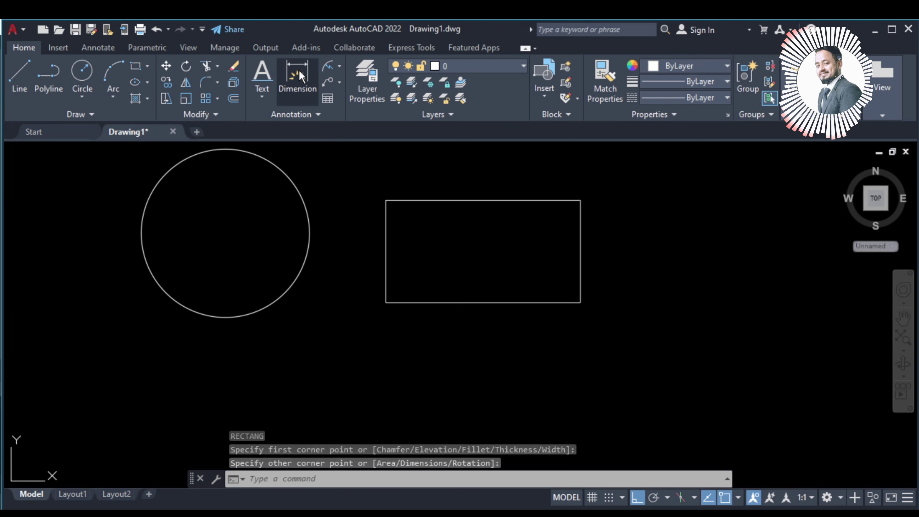
Add a Ø3 diameter dimension to the circle.
left_click(298, 101)
left_click(290, 182)
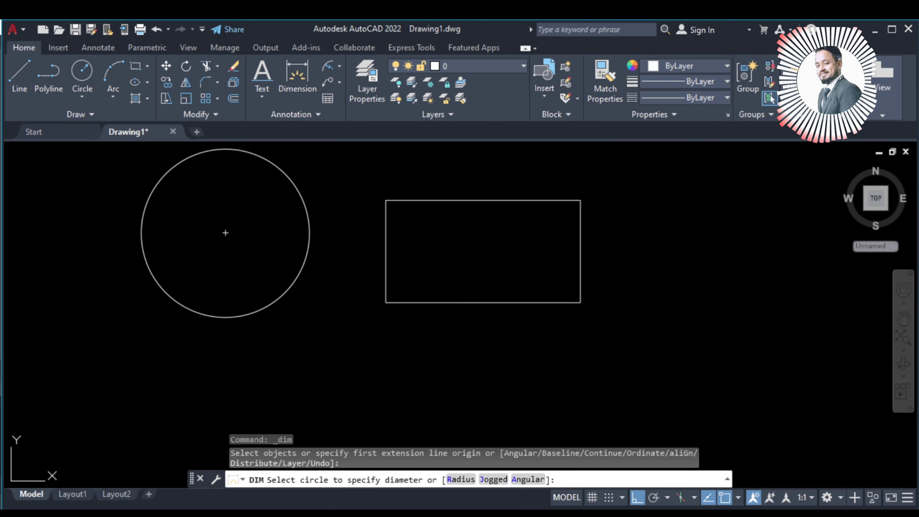
left_click(288, 175)
scroll(273, 346, "down", 4)
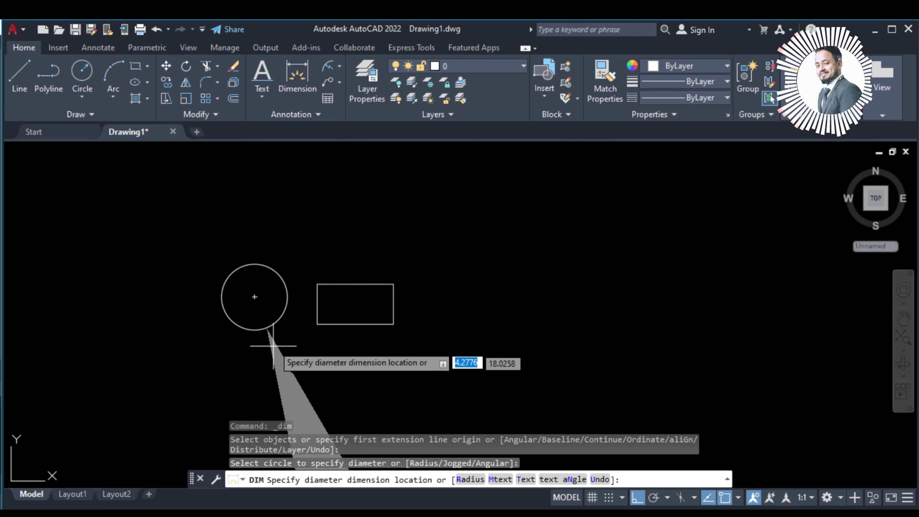
scroll(273, 346, "down", 4)
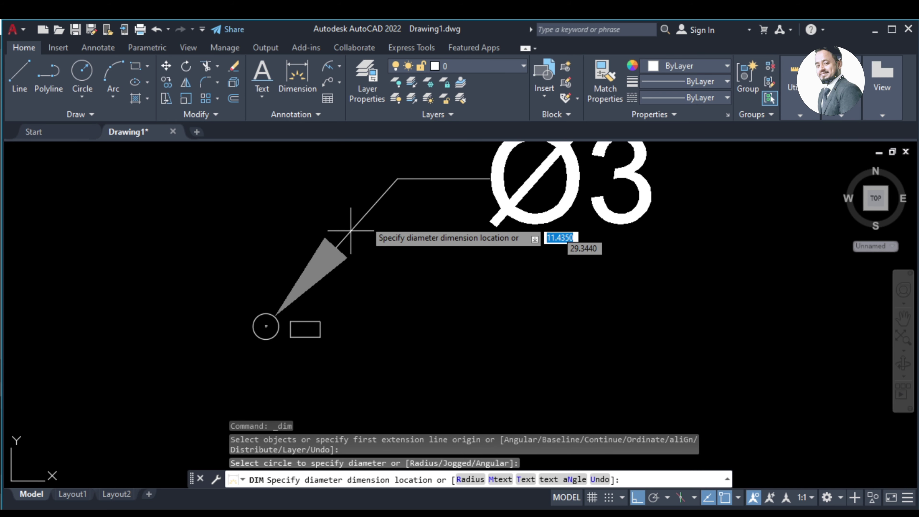
left_click(287, 287)
Add a linear dimension of 3 above the shapes, cancelling an extra unfinished one.
key("Return")
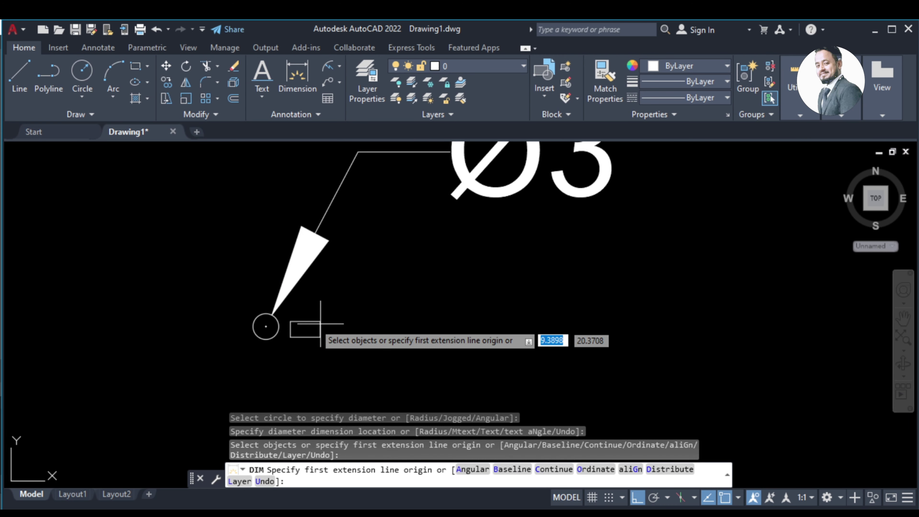
scroll(266, 324, "up", 2)
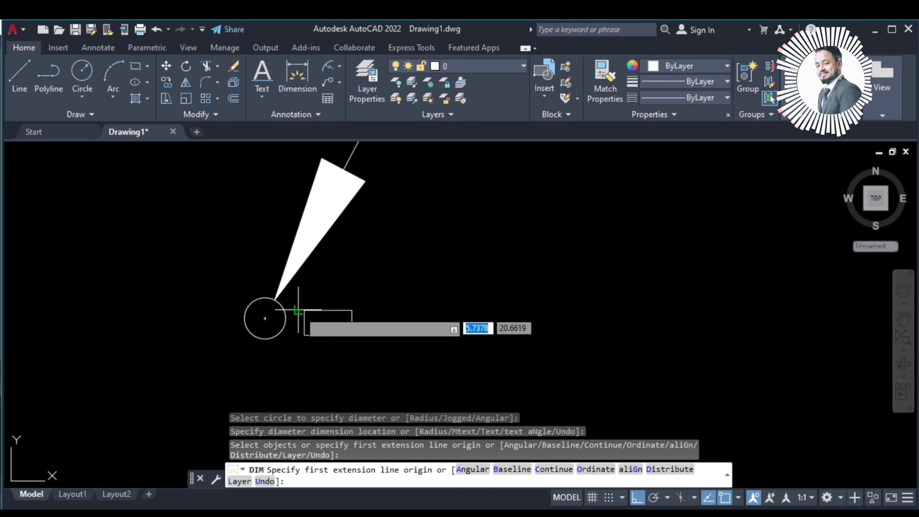
left_click(304, 309)
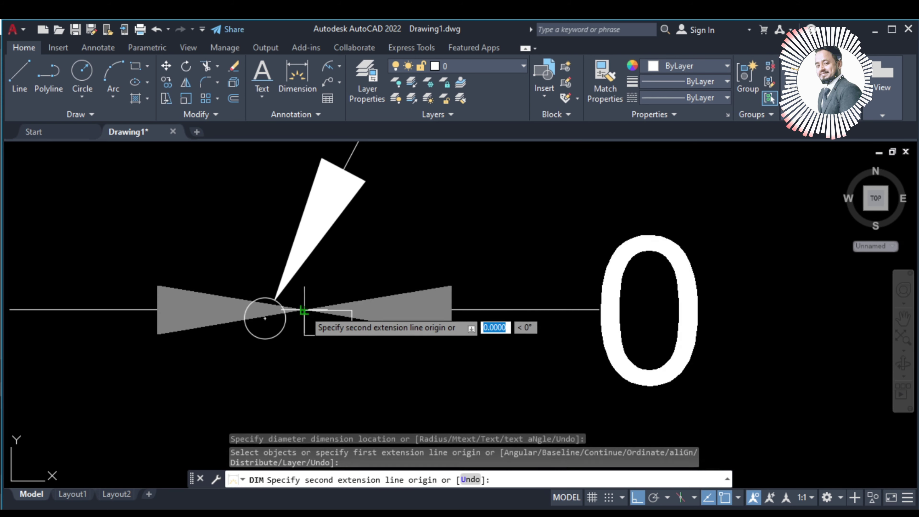
left_click(349, 310)
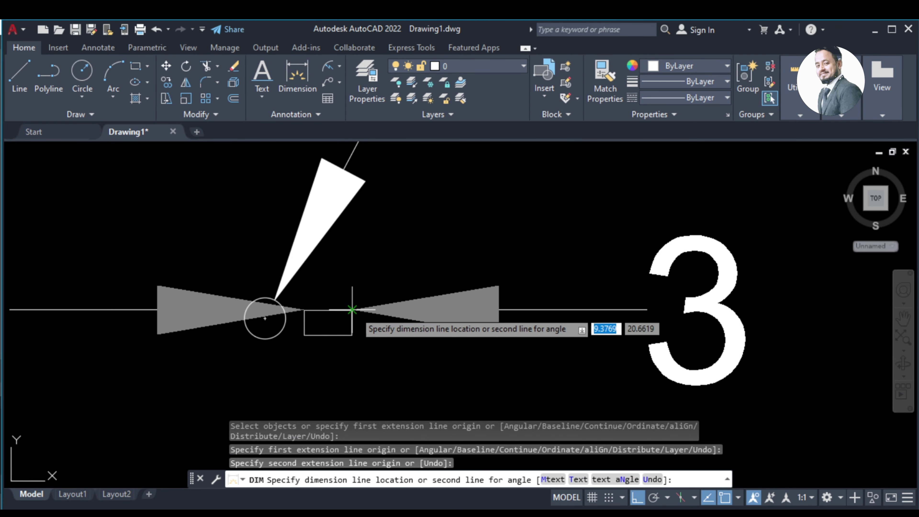
left_click(357, 273)
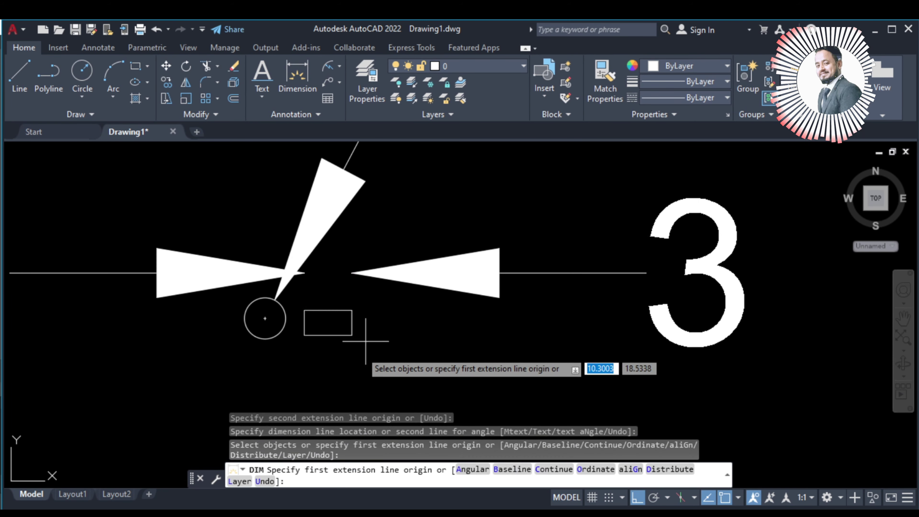
left_click(304, 310)
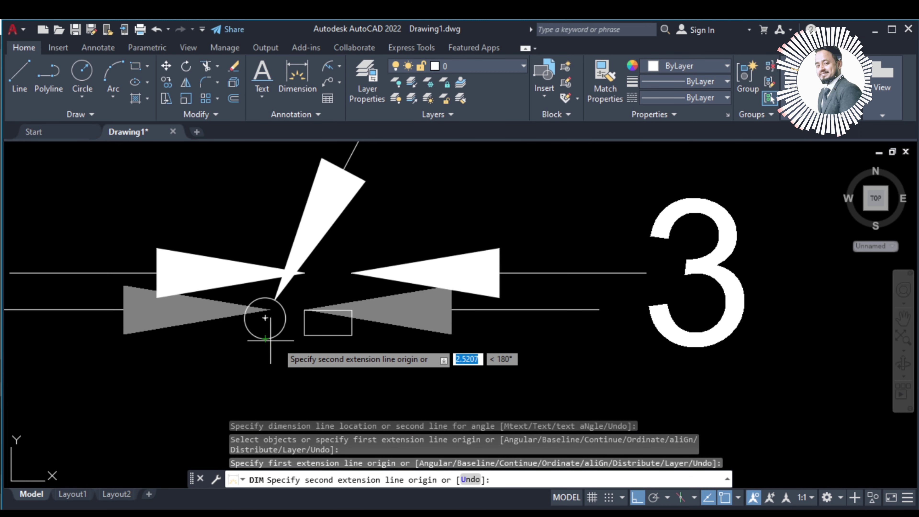
scroll(305, 331, "down", 3)
scroll(305, 332, "down", 1)
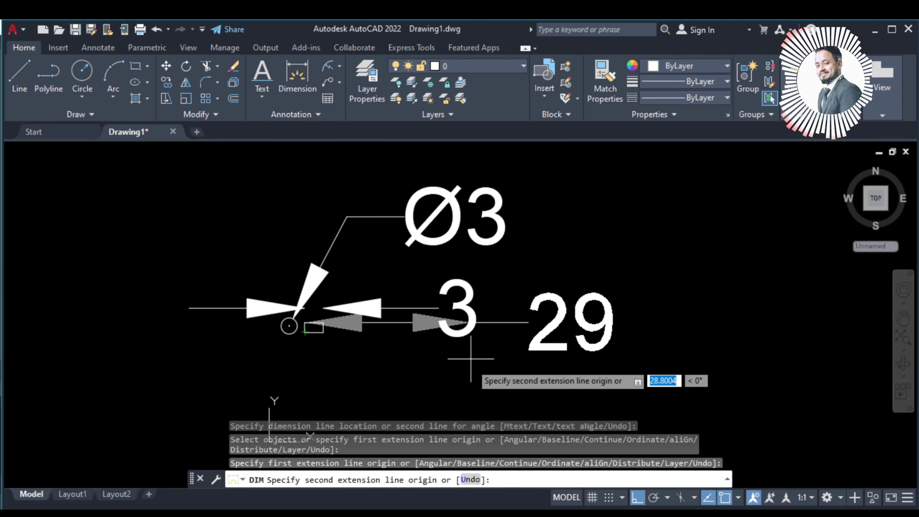
scroll(363, 348, "up", 5)
scroll(370, 340, "down", 2)
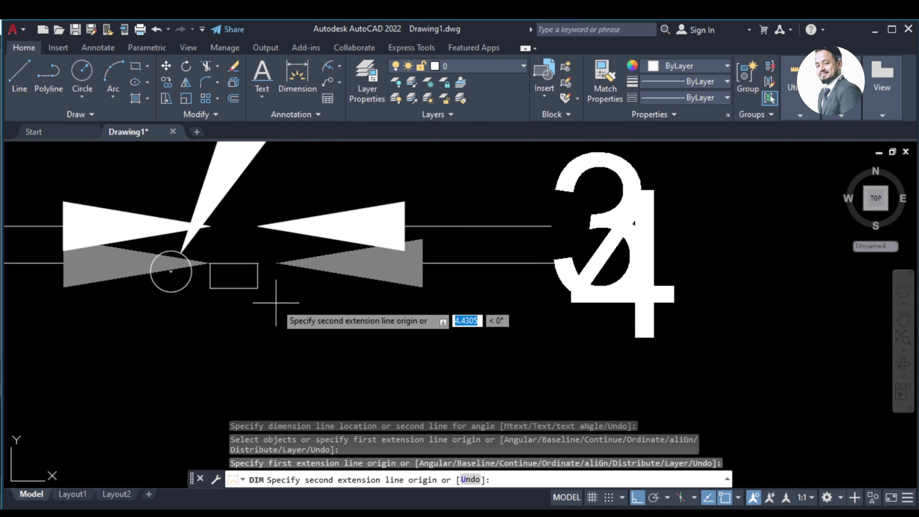
scroll(325, 315, "down", 3)
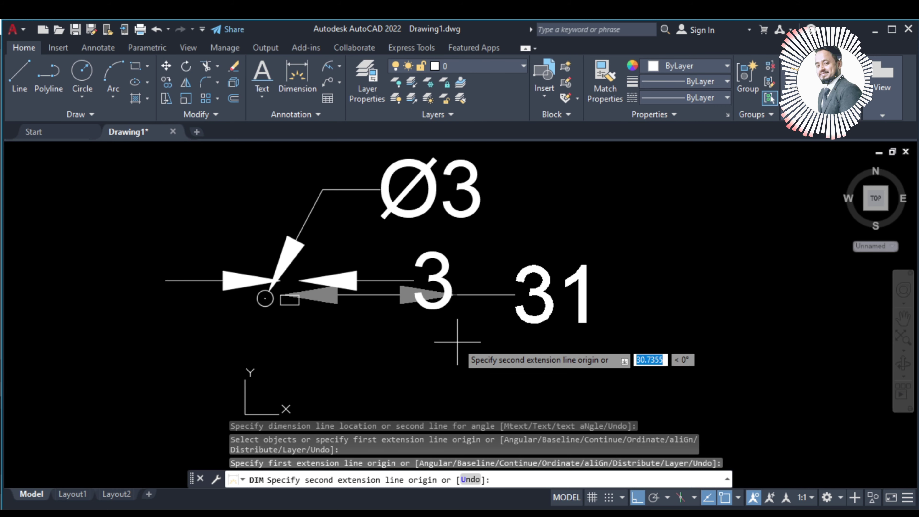
key("Escape")
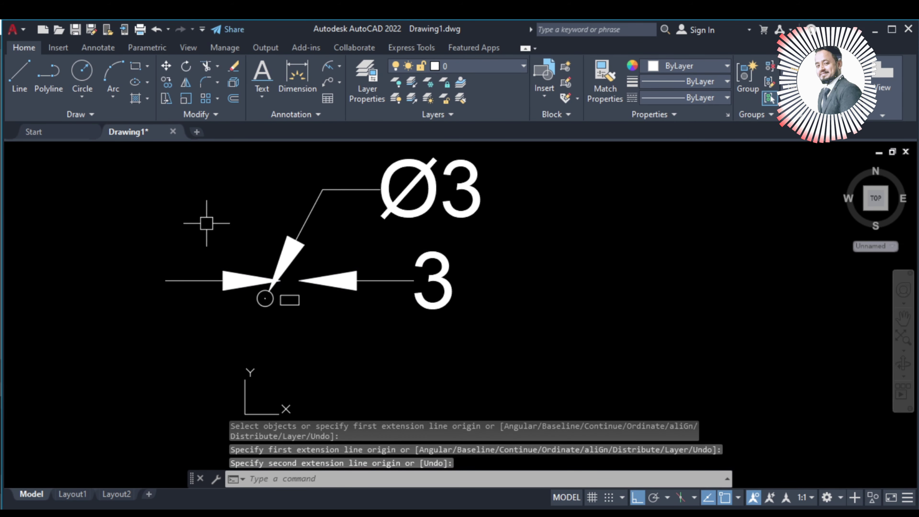
left_click(134, 188)
Delete the circle, rectangle and their dimensions.
left_click(620, 322)
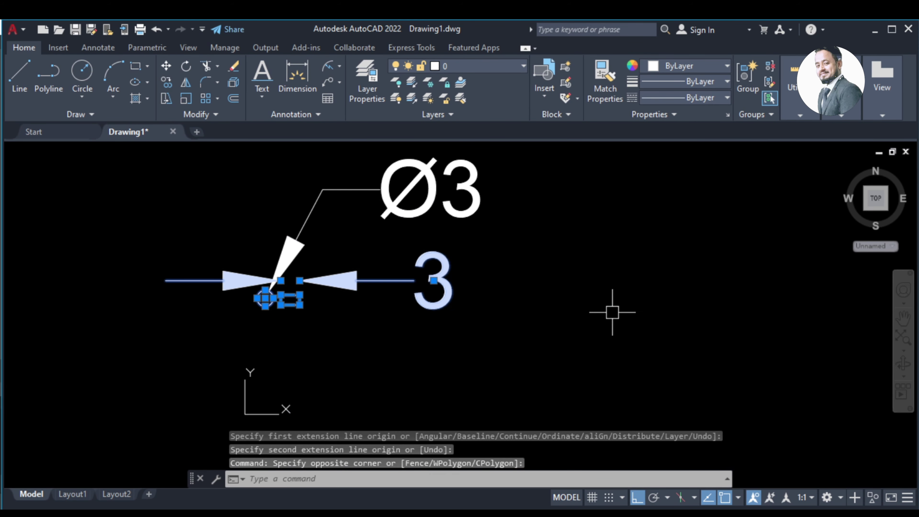
left_click(551, 157)
left_click(246, 376)
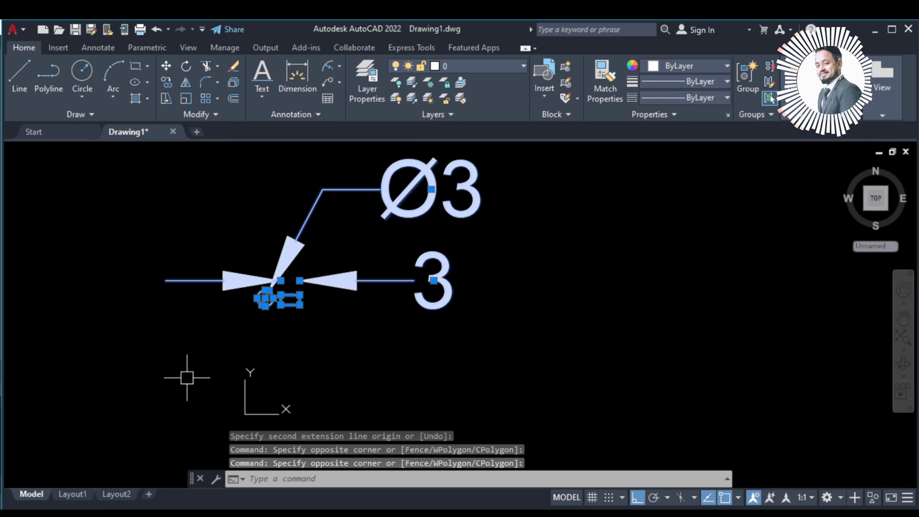
key("Delete")
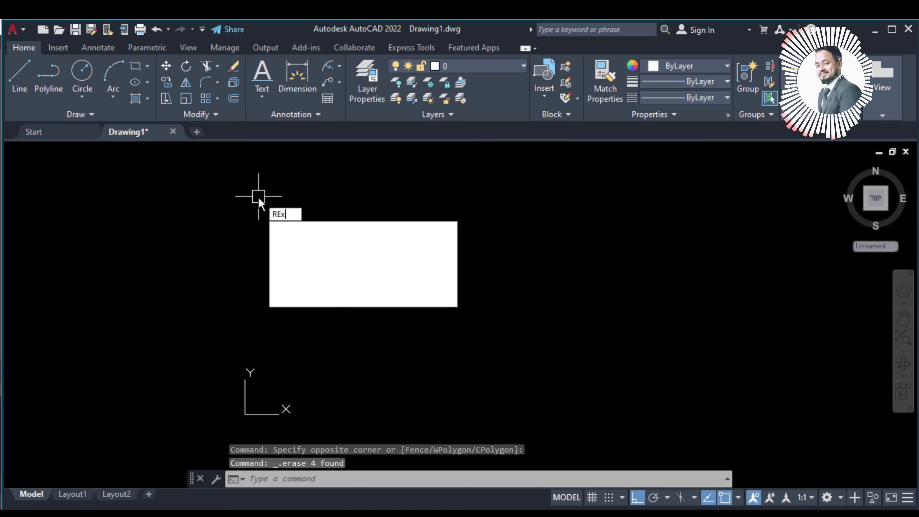
Draw a new large rectangle with REC.
type("rec")
key("Return")
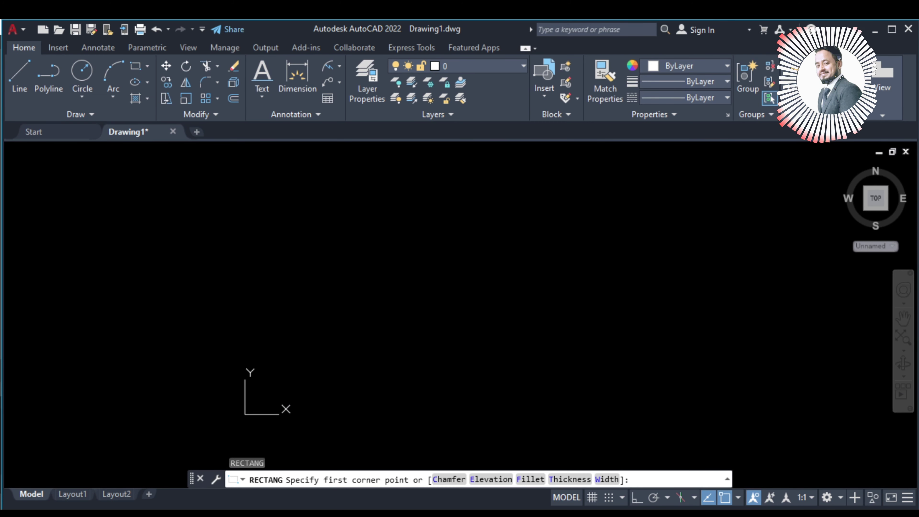
left_click(257, 198)
scroll(478, 307, "down", 3)
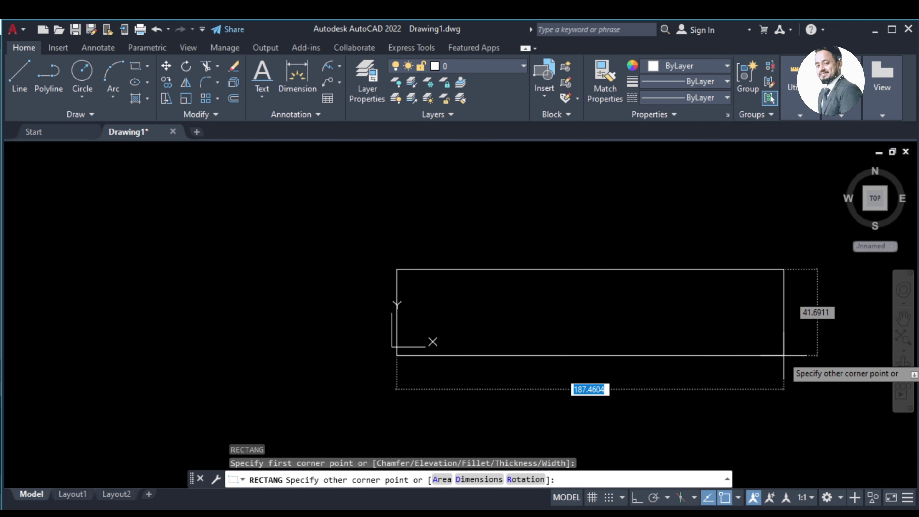
left_click(771, 353)
scroll(670, 346, "up", 5)
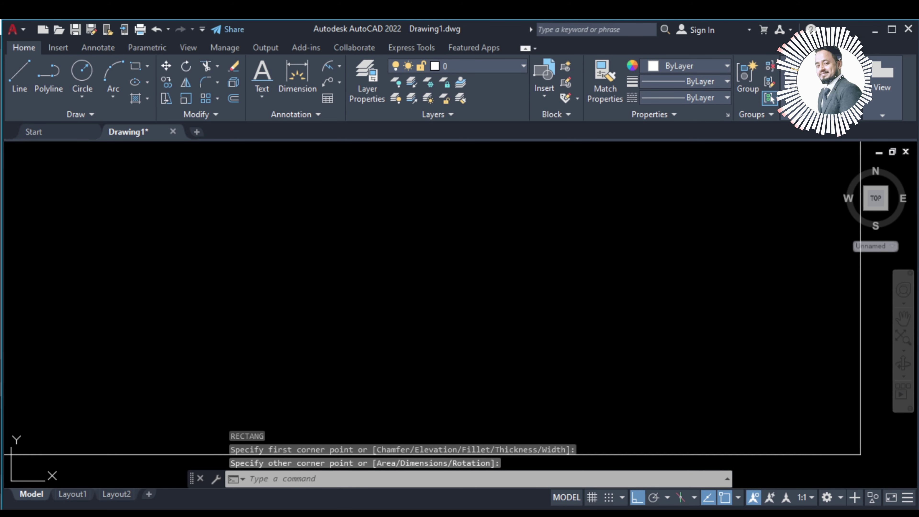
scroll(564, 275, "down", 5)
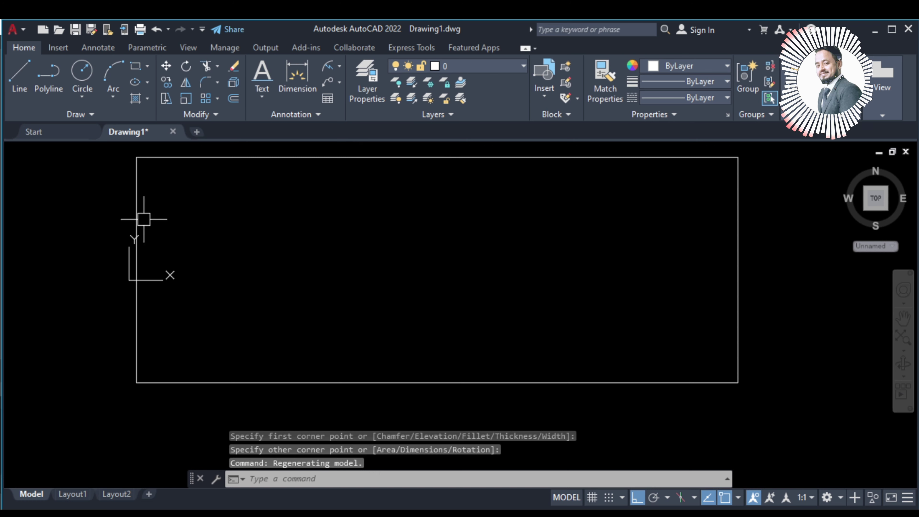
Explode the large rectangle into four separate edge lines.
type("l")
key("Return")
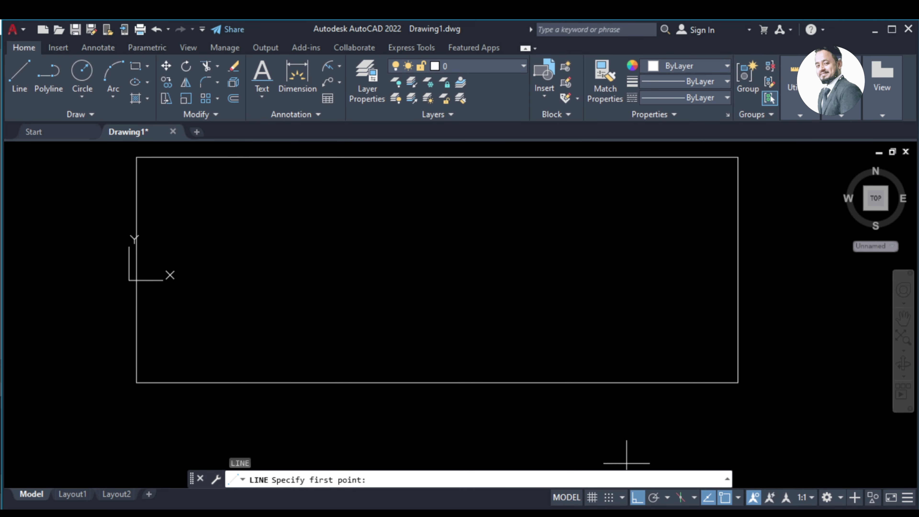
key("Escape")
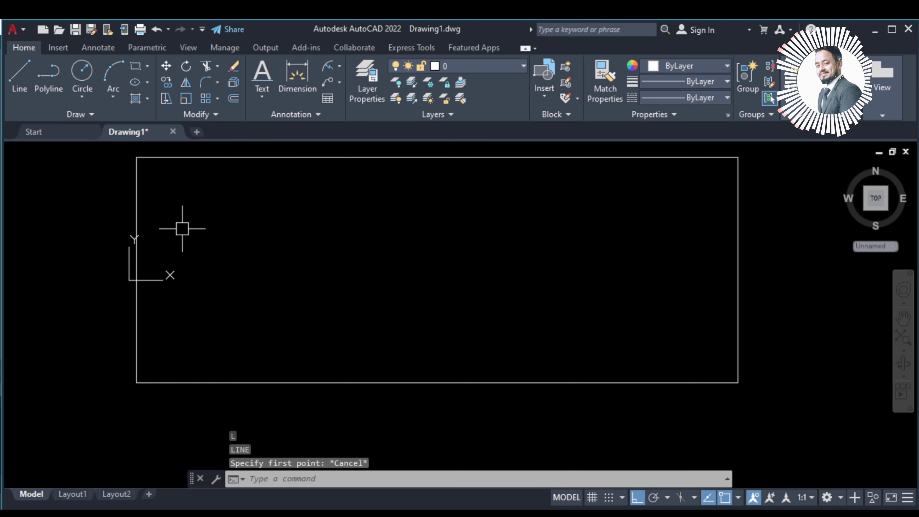
left_click(186, 157)
type("ex")
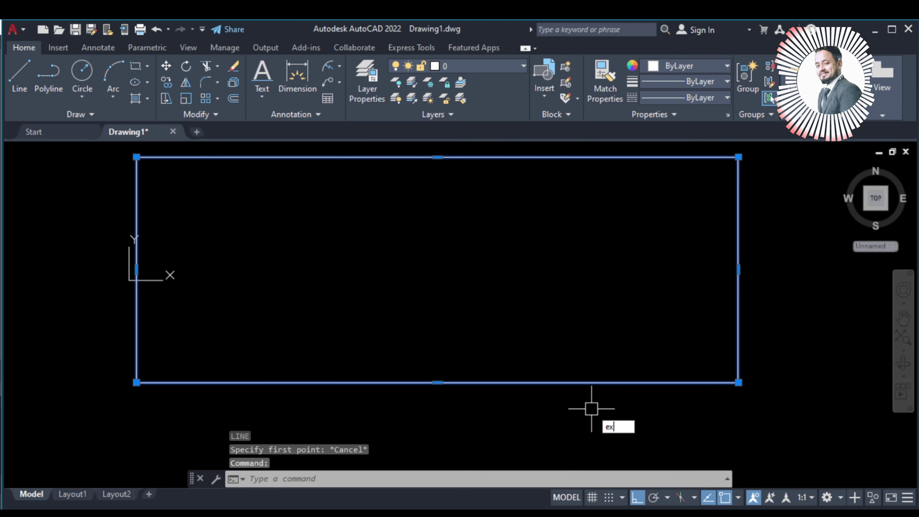
type("p")
key("Return")
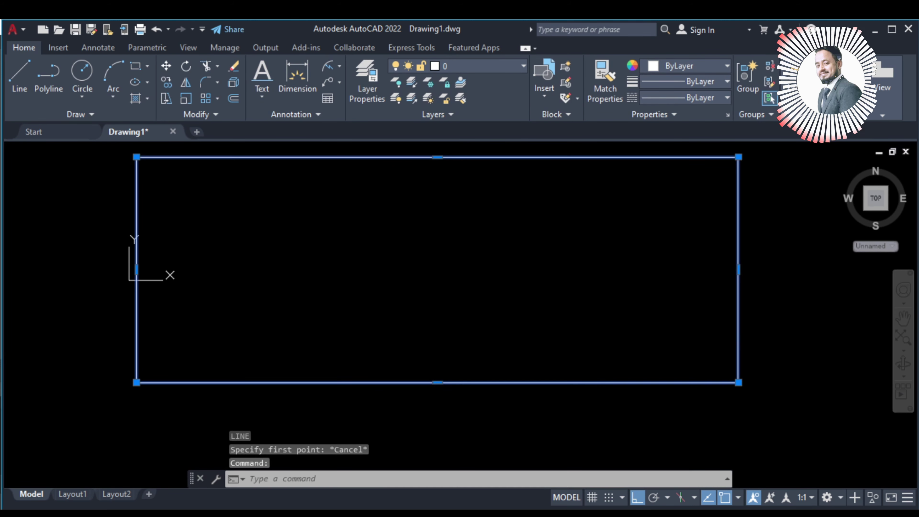
left_click(131, 204)
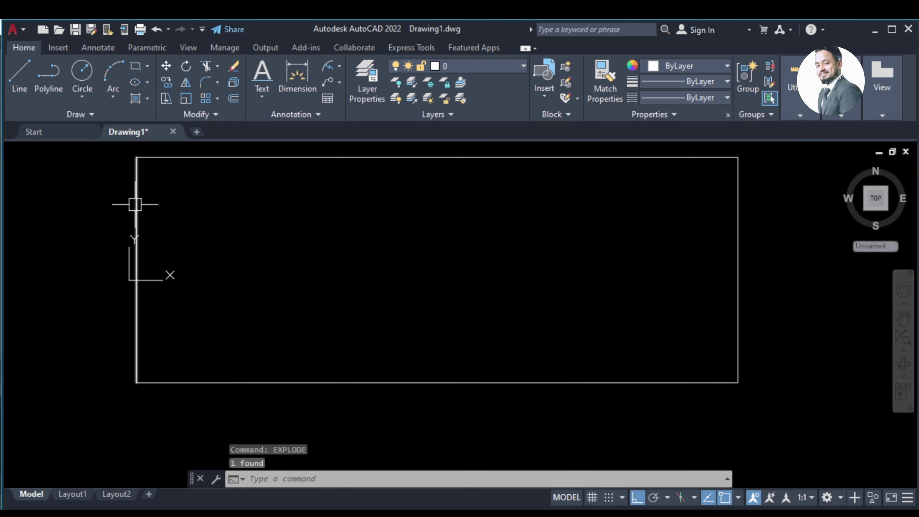
type("o")
Offset the rectangle's left edge by 10, then delete that mistaken line.
key("Return")
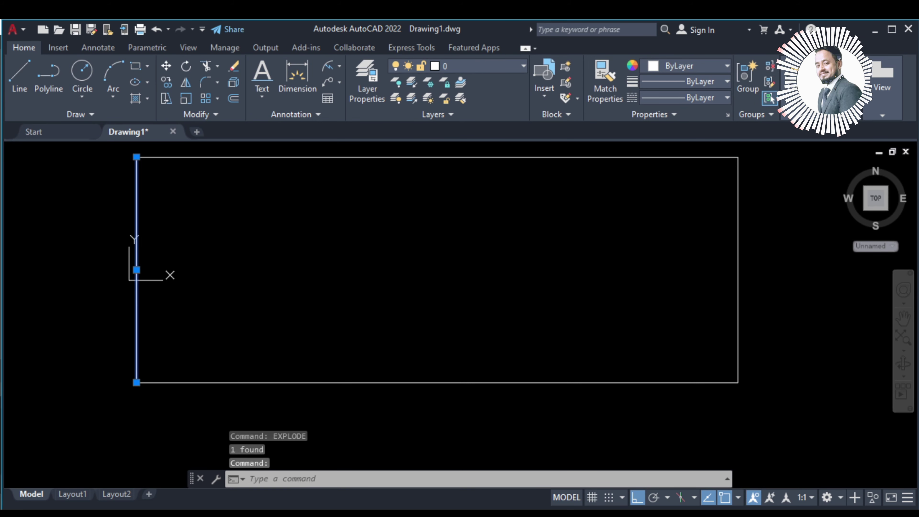
type("10")
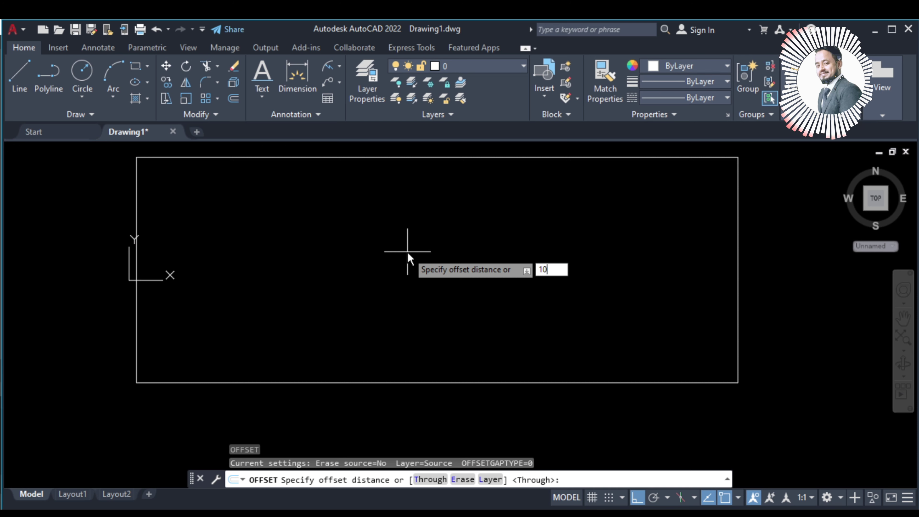
key("Return")
left_click(136, 251)
left_click(407, 251)
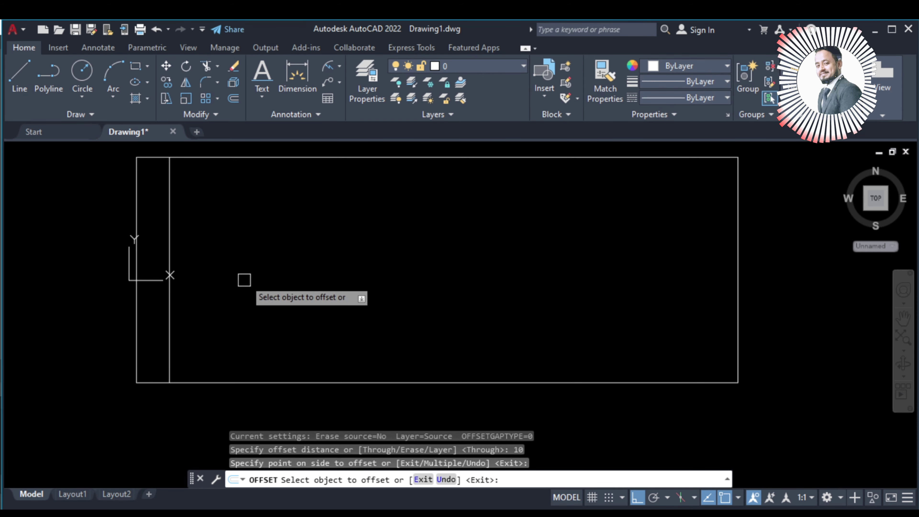
key("Escape")
left_click(172, 196)
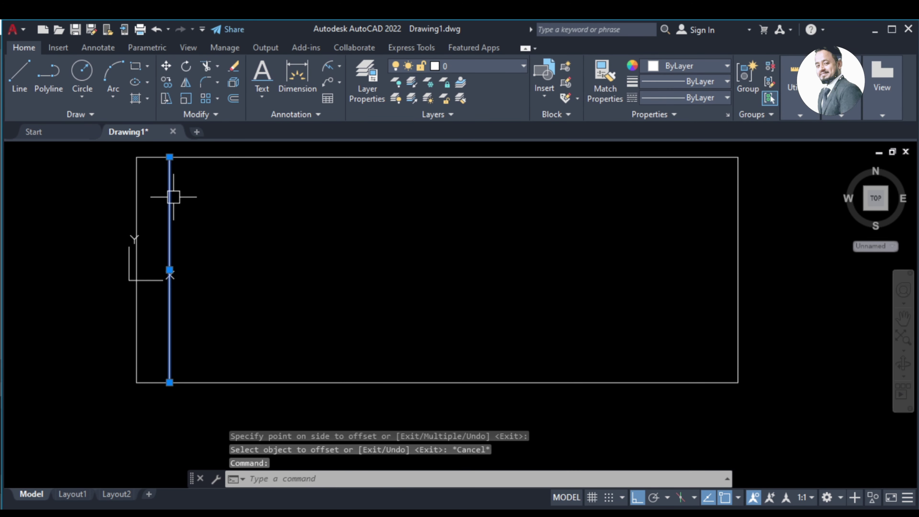
key("Delete")
Offset the left edge successively by 50 to create three vertical dividing lines.
left_click(142, 174)
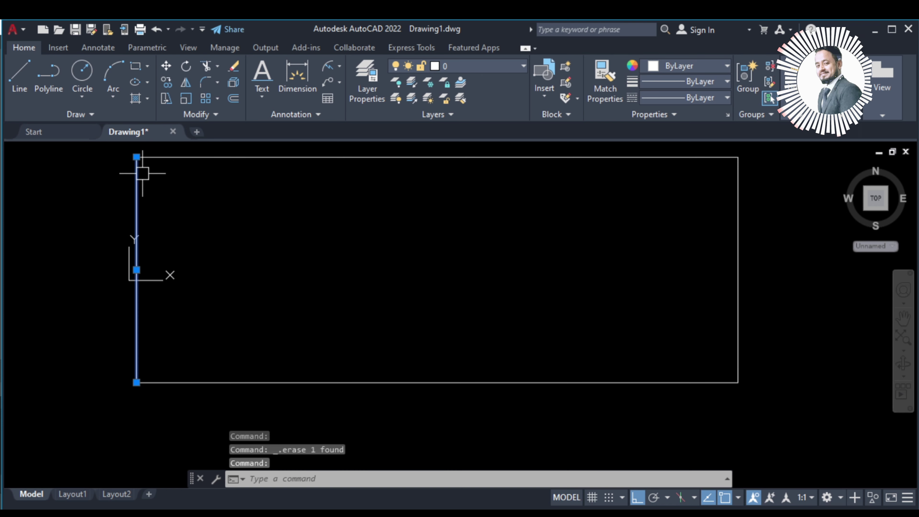
type("o")
key("Return")
type("5")
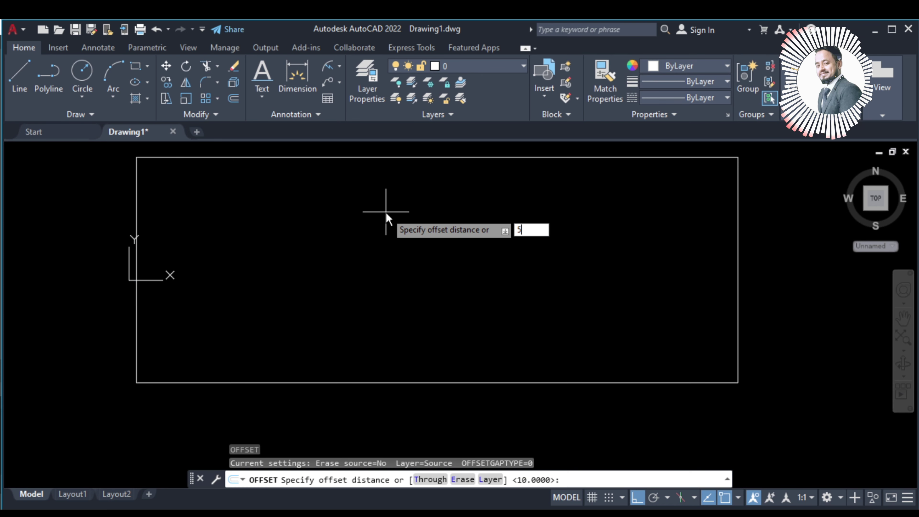
key("Return")
left_click(136, 211)
left_click(386, 211)
left_click(301, 205)
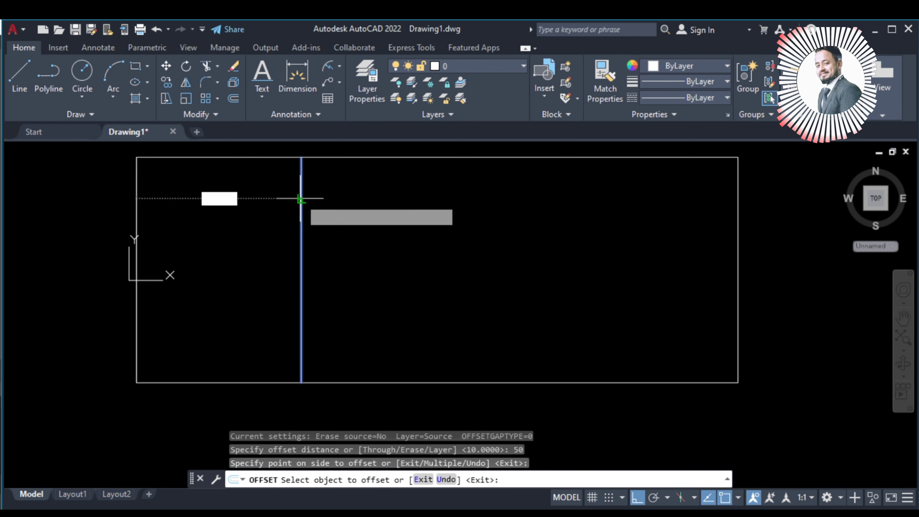
left_click(629, 225)
left_click(466, 206)
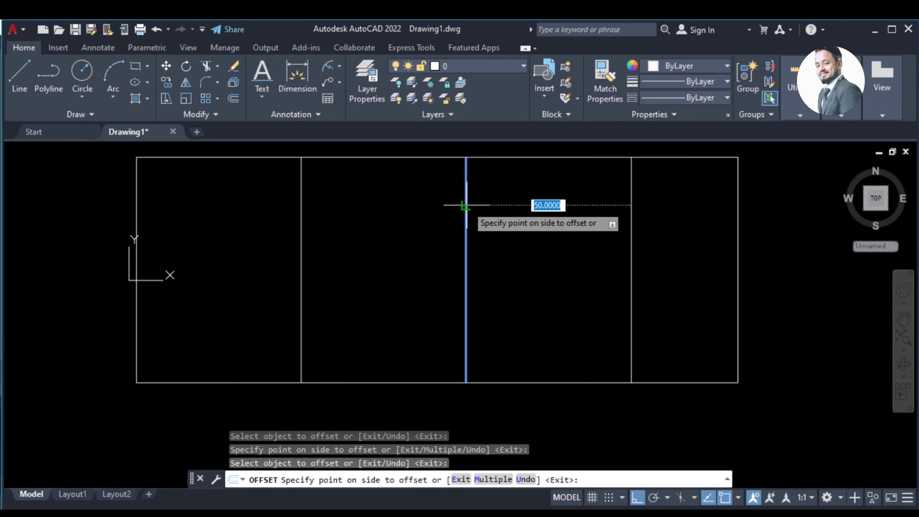
left_click(557, 333)
key("Escape")
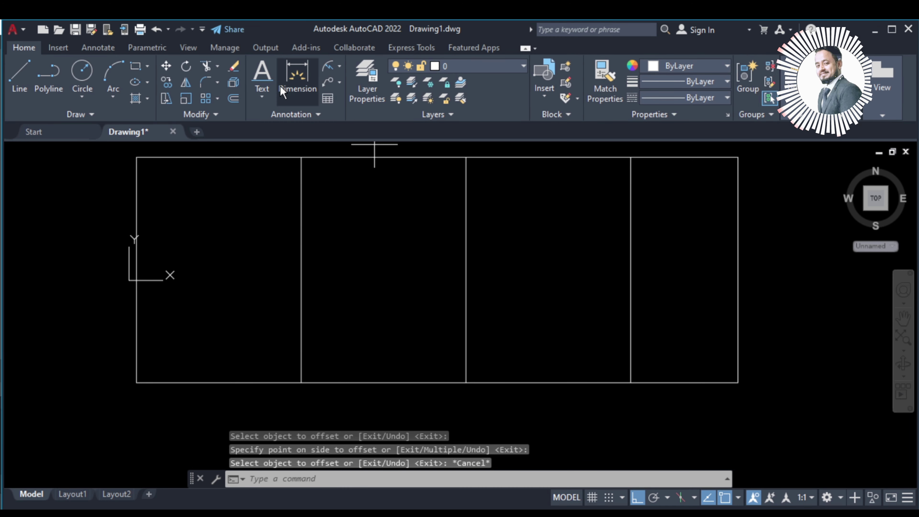
Add linear dimensions 50 and 100 from the top-left corner to the first and second dividing lines.
left_click(282, 90)
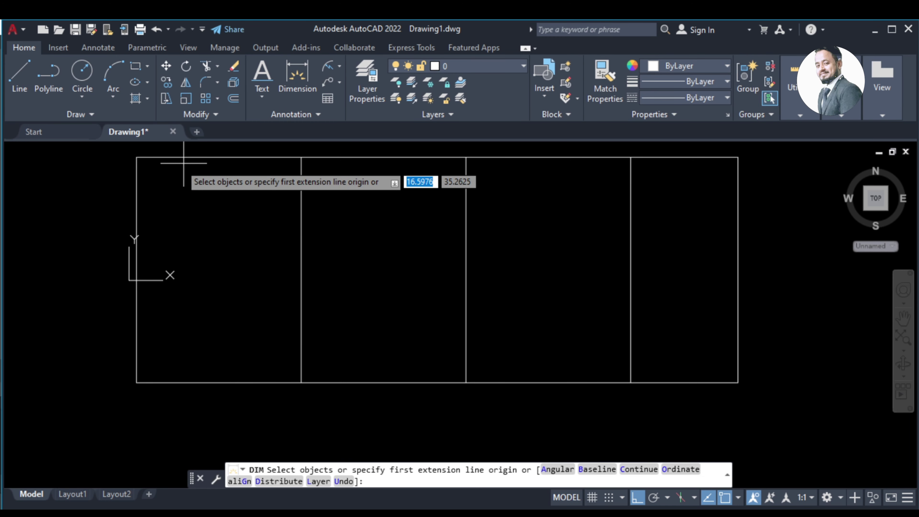
left_click(137, 157)
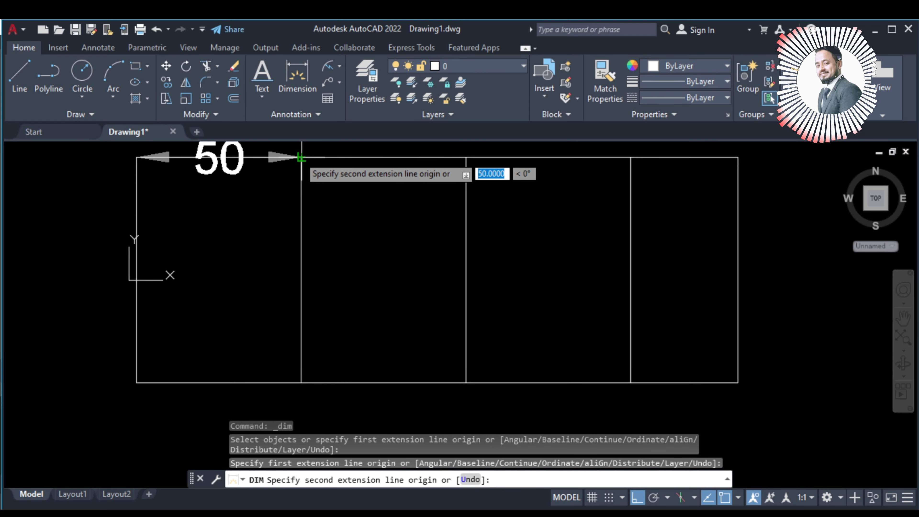
left_click(301, 158)
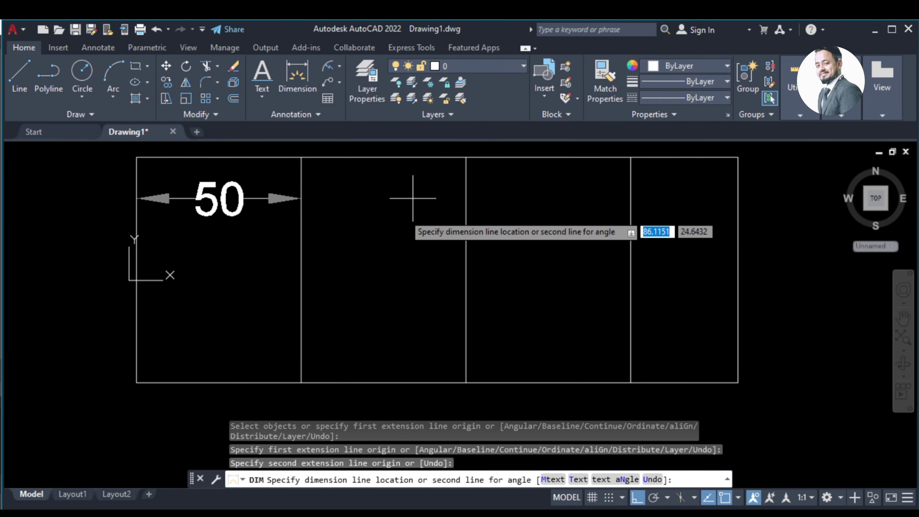
left_click(346, 217)
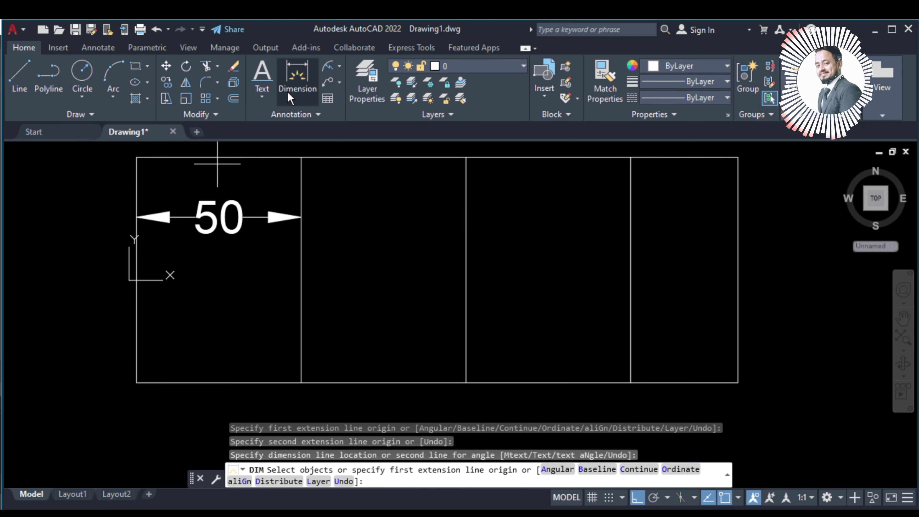
key("Escape")
key("Return")
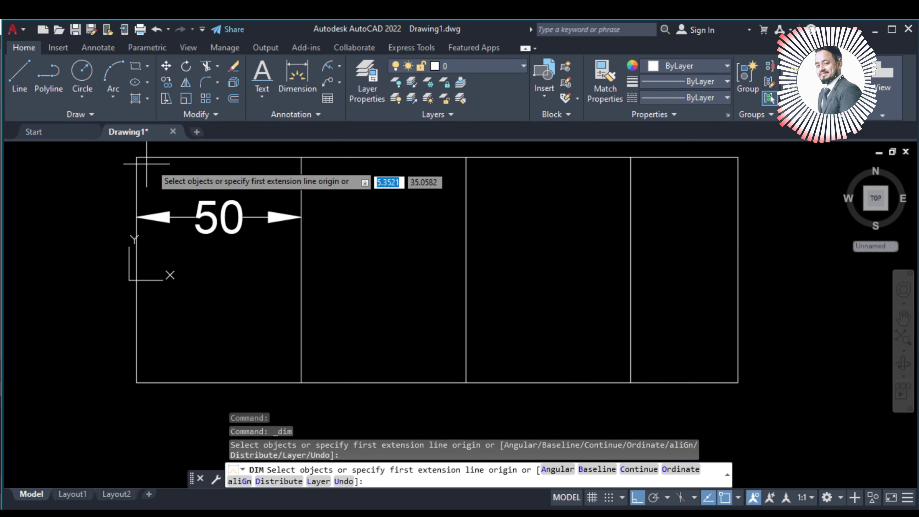
left_click(136, 157)
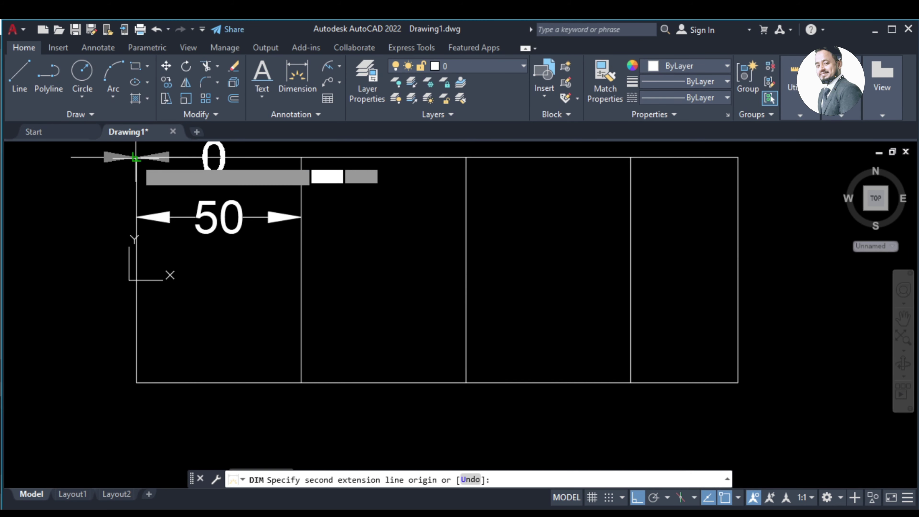
left_click(466, 157)
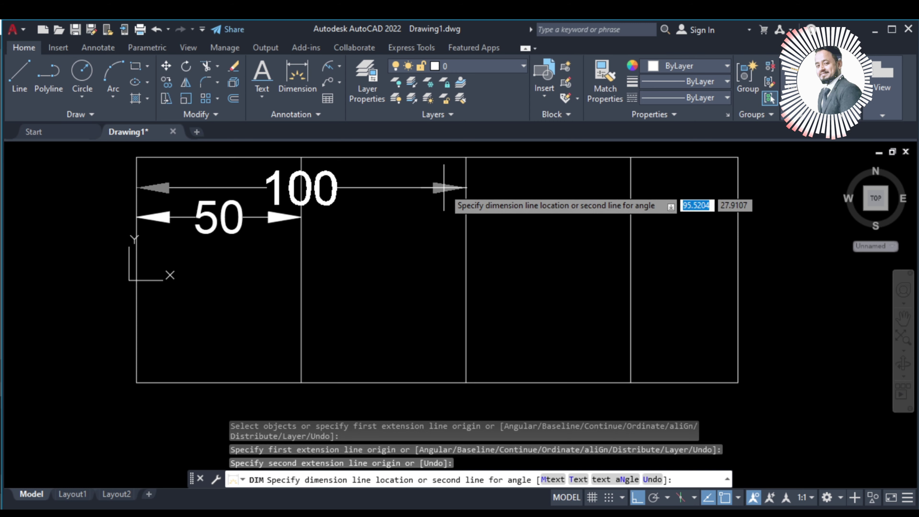
left_click(397, 188)
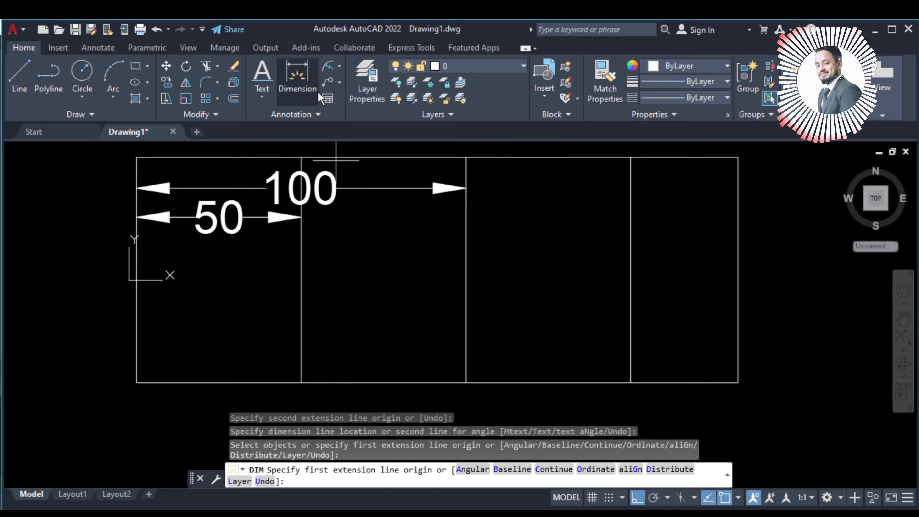
Dimension the second dividing line's height as 68 and the top edge's overall width as 183.
left_click(294, 77)
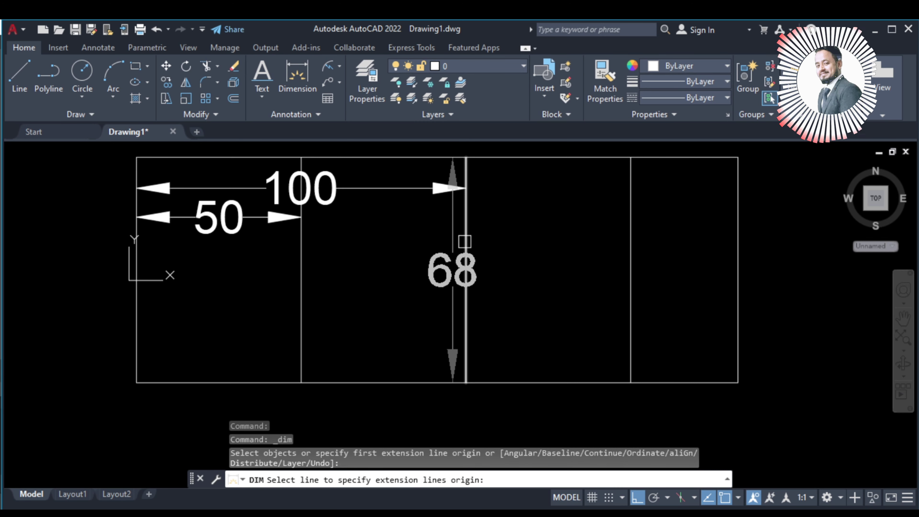
left_click(465, 242)
left_click(493, 201)
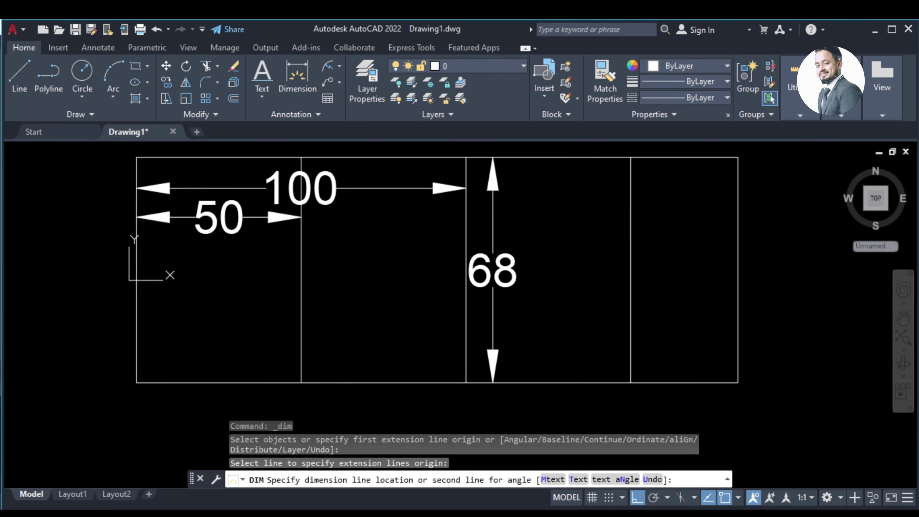
left_click(561, 157)
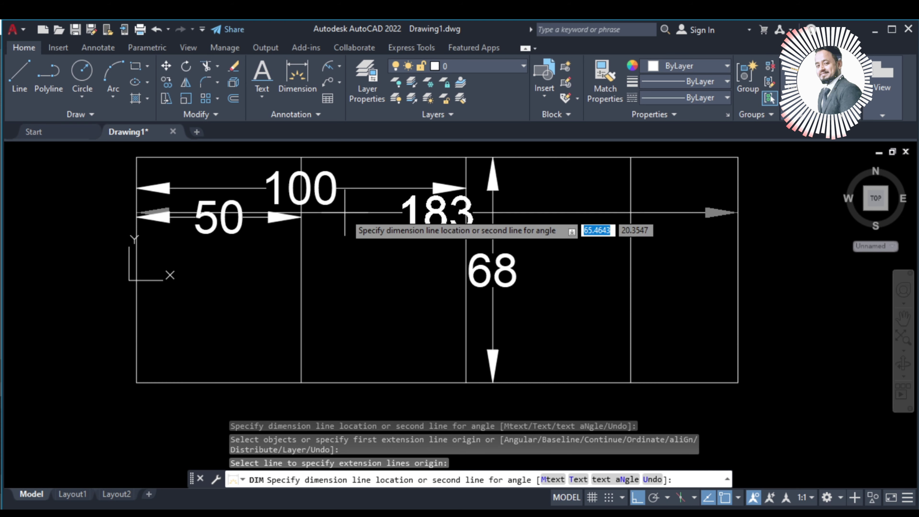
left_click(359, 287)
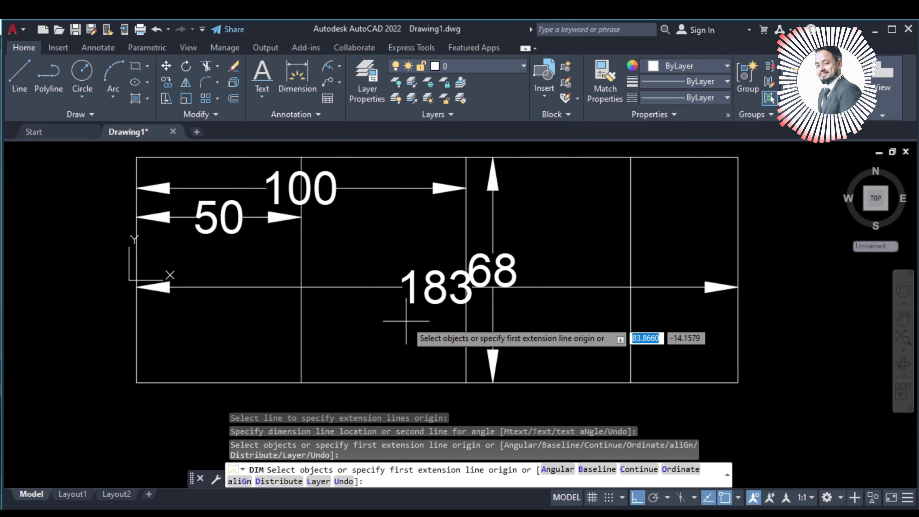
type("c")
key("Return")
key("Escape")
key("Escape")
type("DIM")
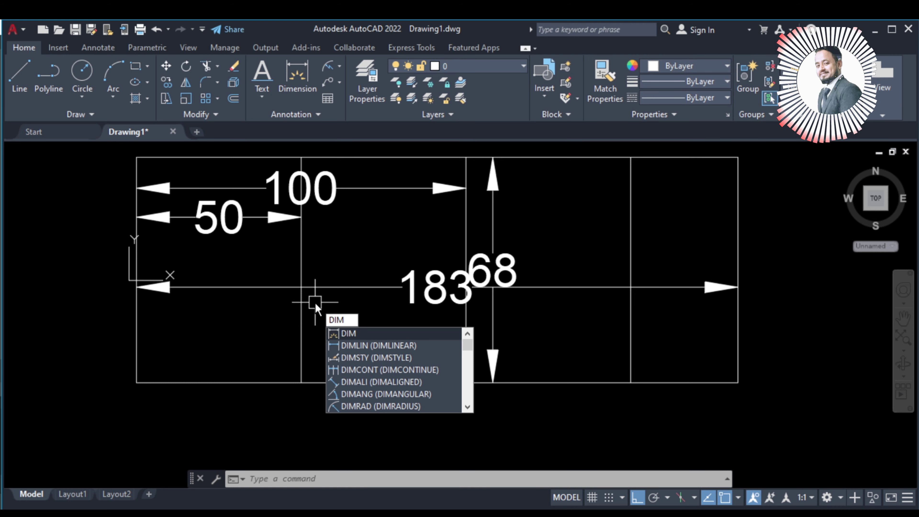
key("Escape")
key("Escape")
type("di")
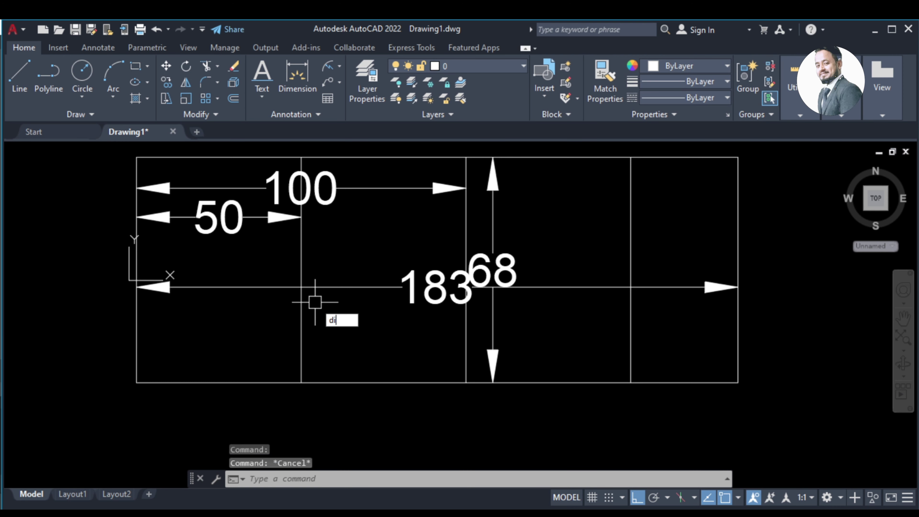
type("m")
key("Return")
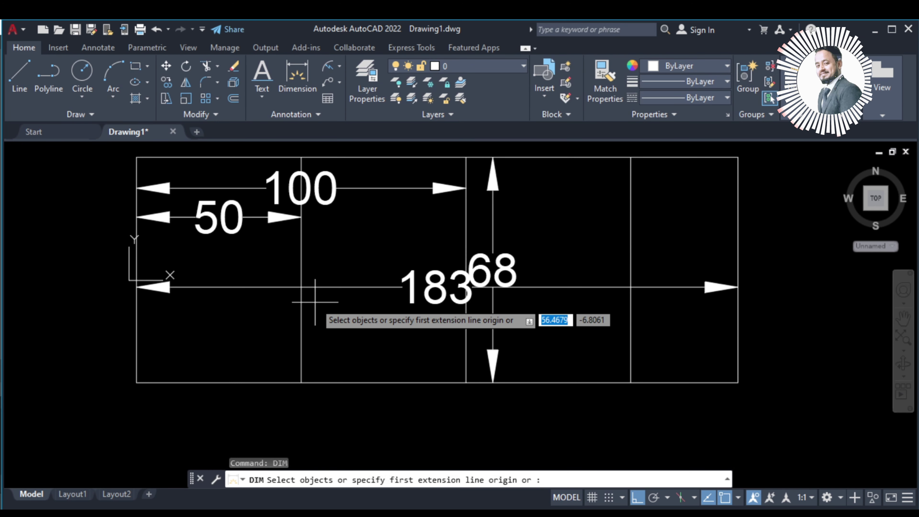
key("Return")
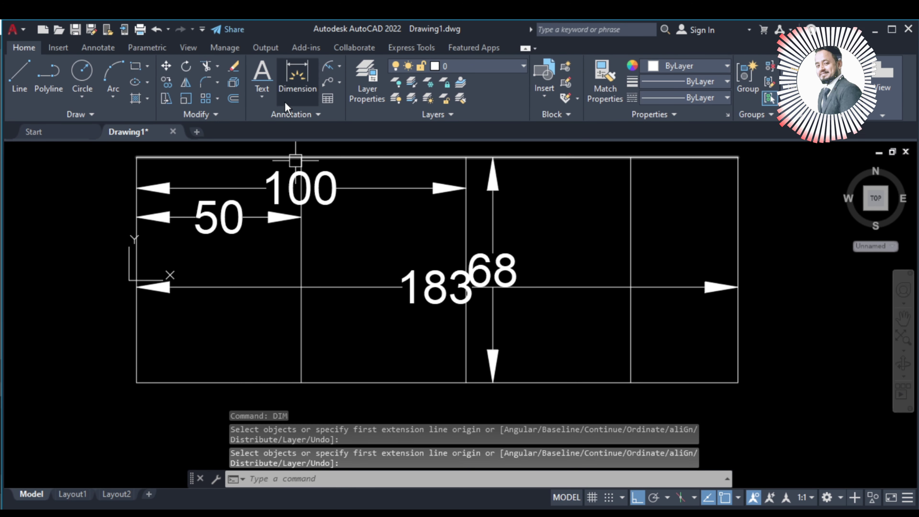
left_click(339, 66)
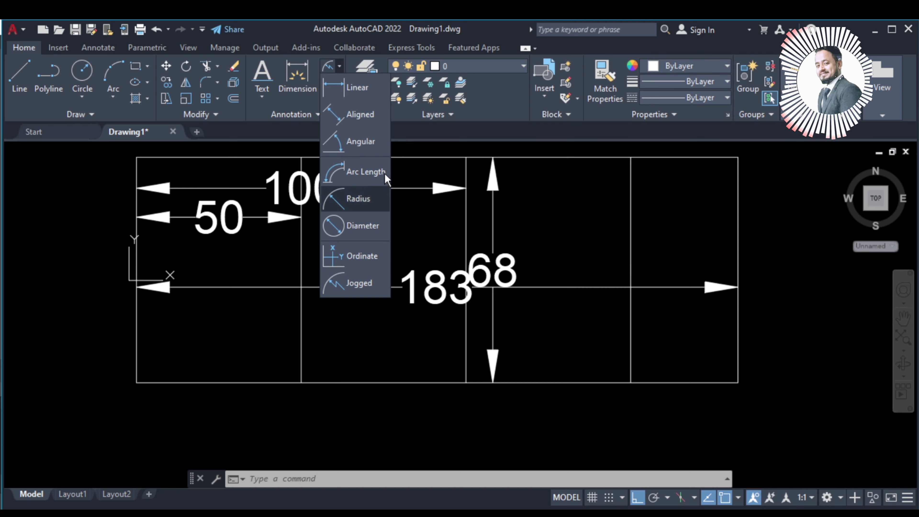
left_click(267, 353)
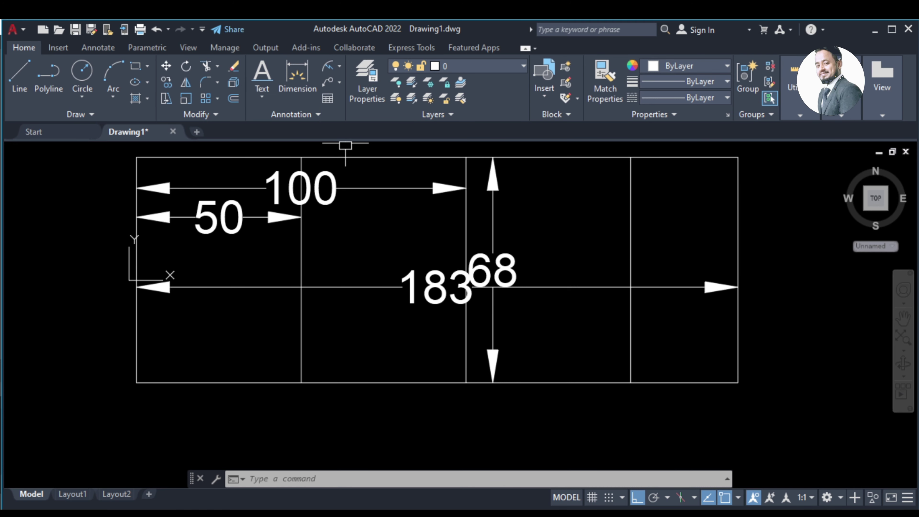
left_click(339, 81)
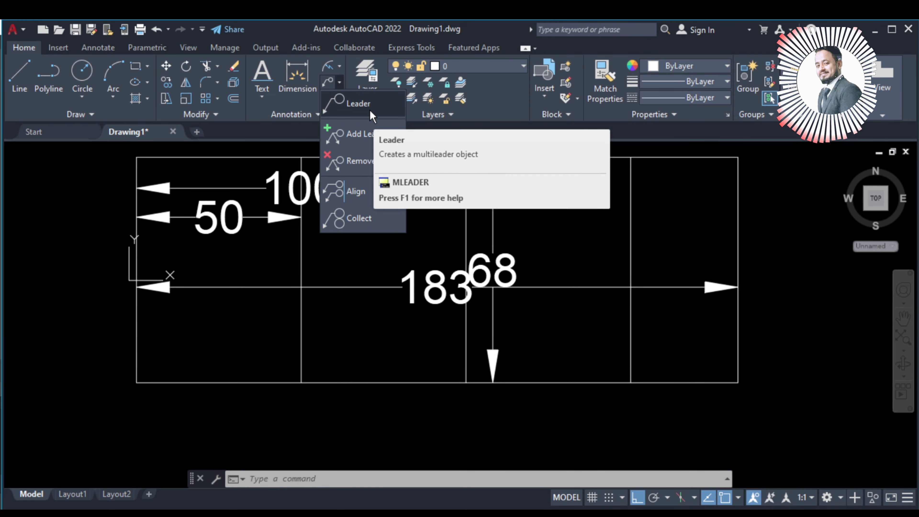
left_click(340, 82)
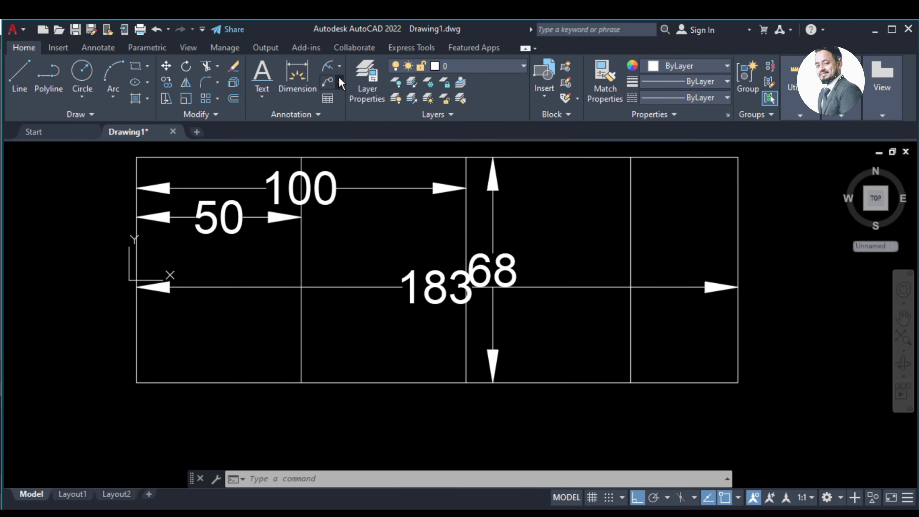